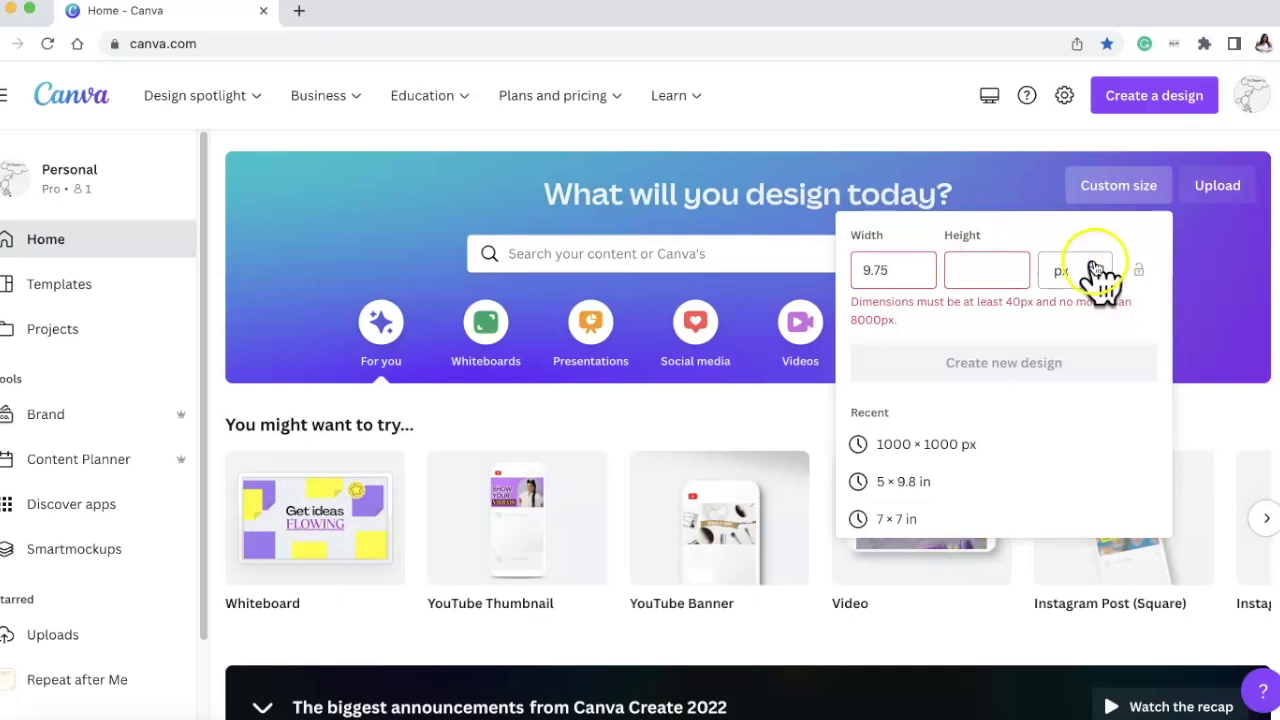
Step: Create a new custom-size design 9.75 in wide by 8.25 in high
{"action": "left_click", "coordinate": [1094, 358]}
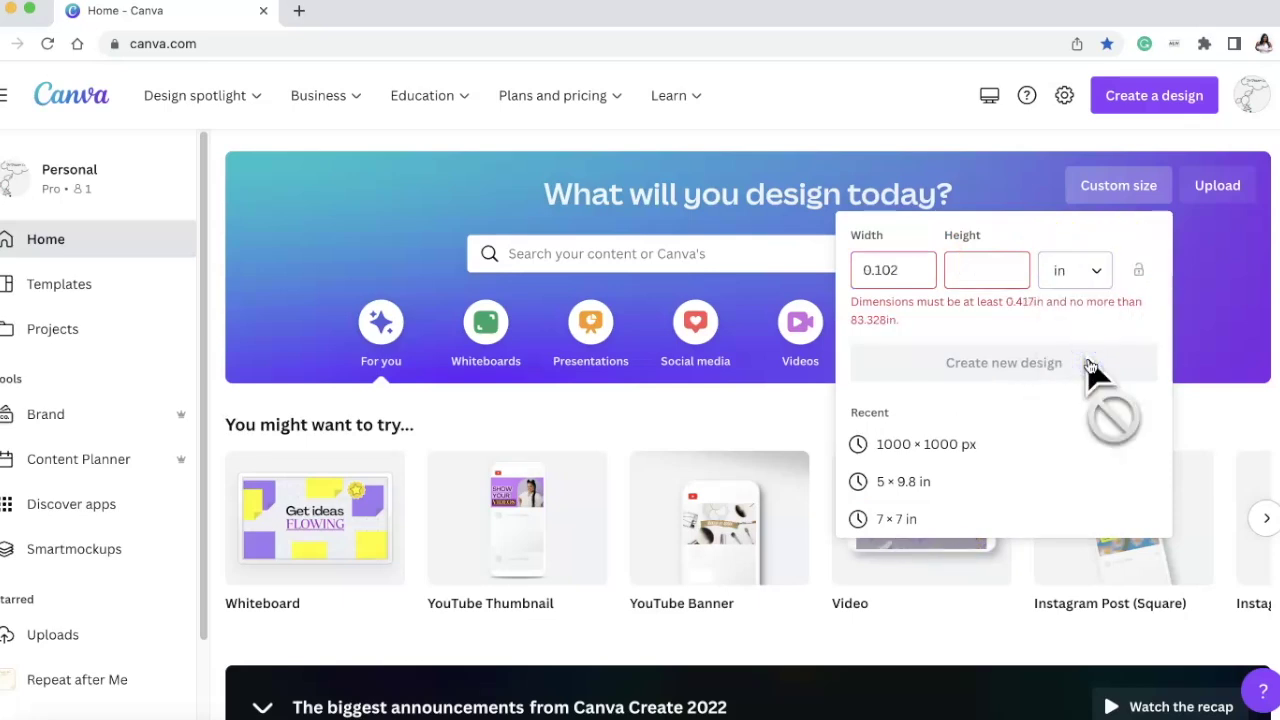
{"action": "left_click", "coordinate": [914, 277]}
{"action": "key", "text": "BackSpace"}
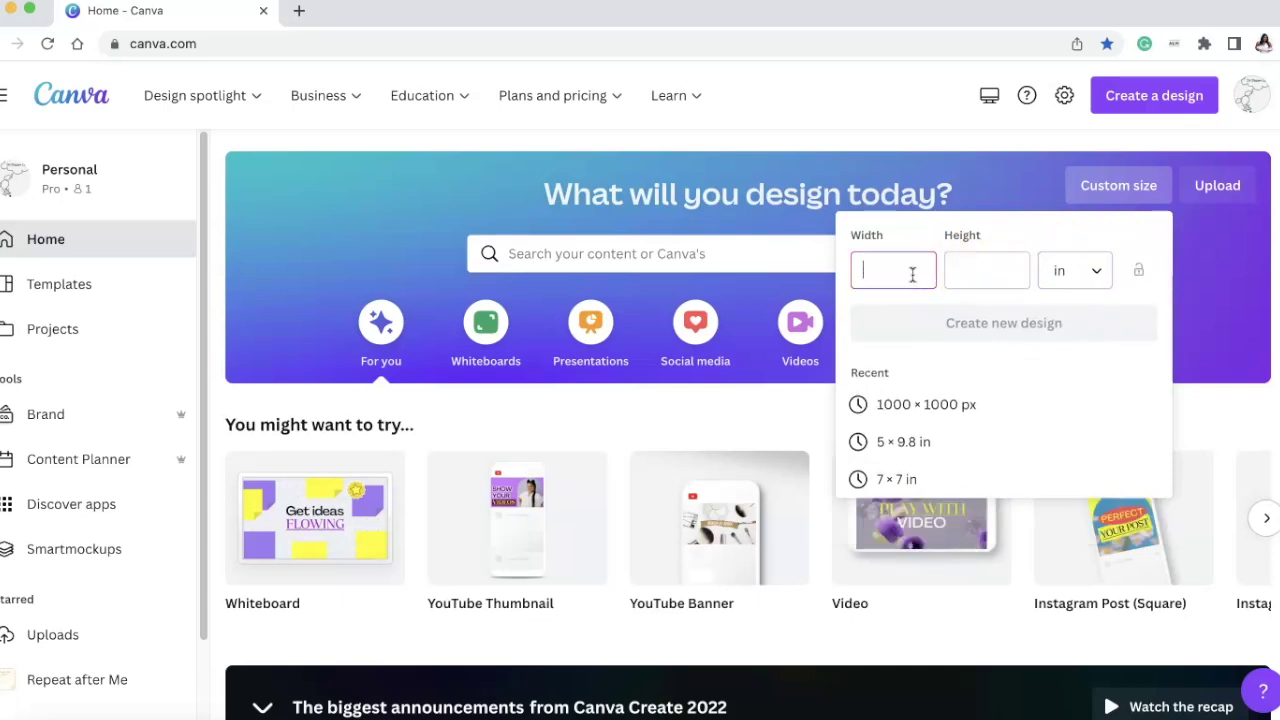
{"action": "left_click", "coordinate": [1063, 275]}
{"action": "left_click", "coordinate": [1088, 358]}
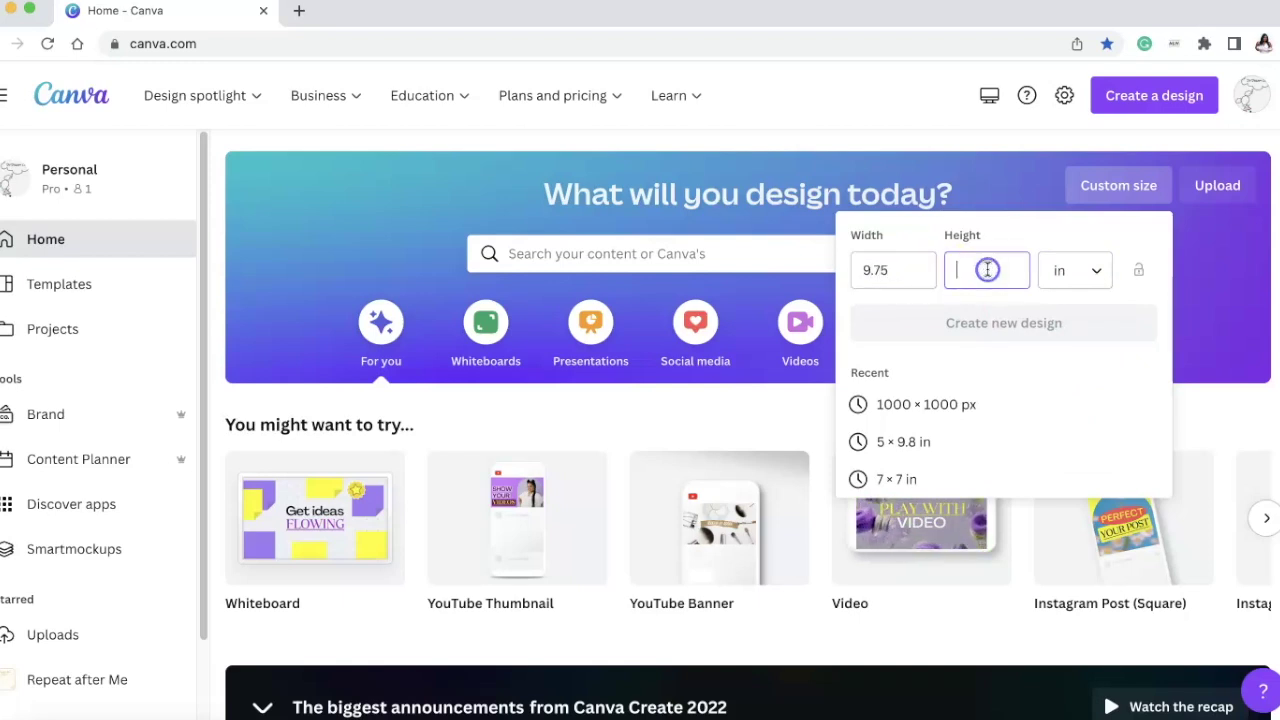
{"action": "type", "text": "8.25"}
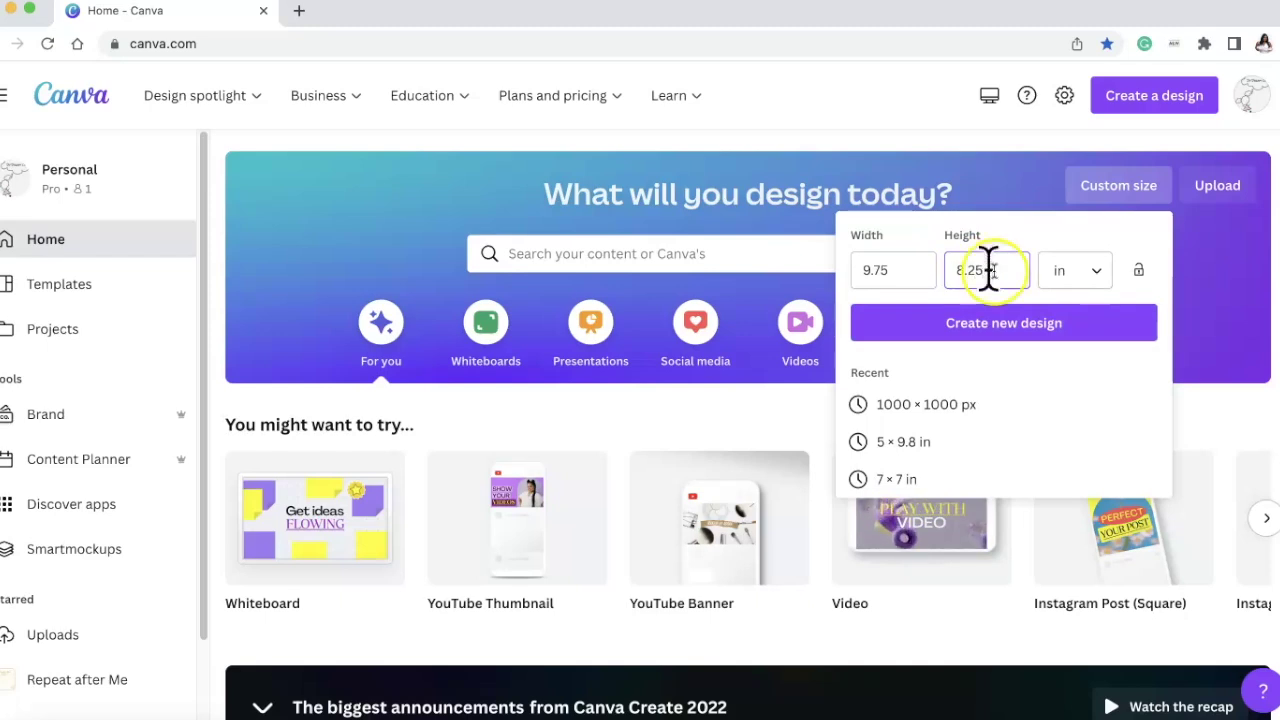
{"action": "left_click", "coordinate": [1118, 328]}
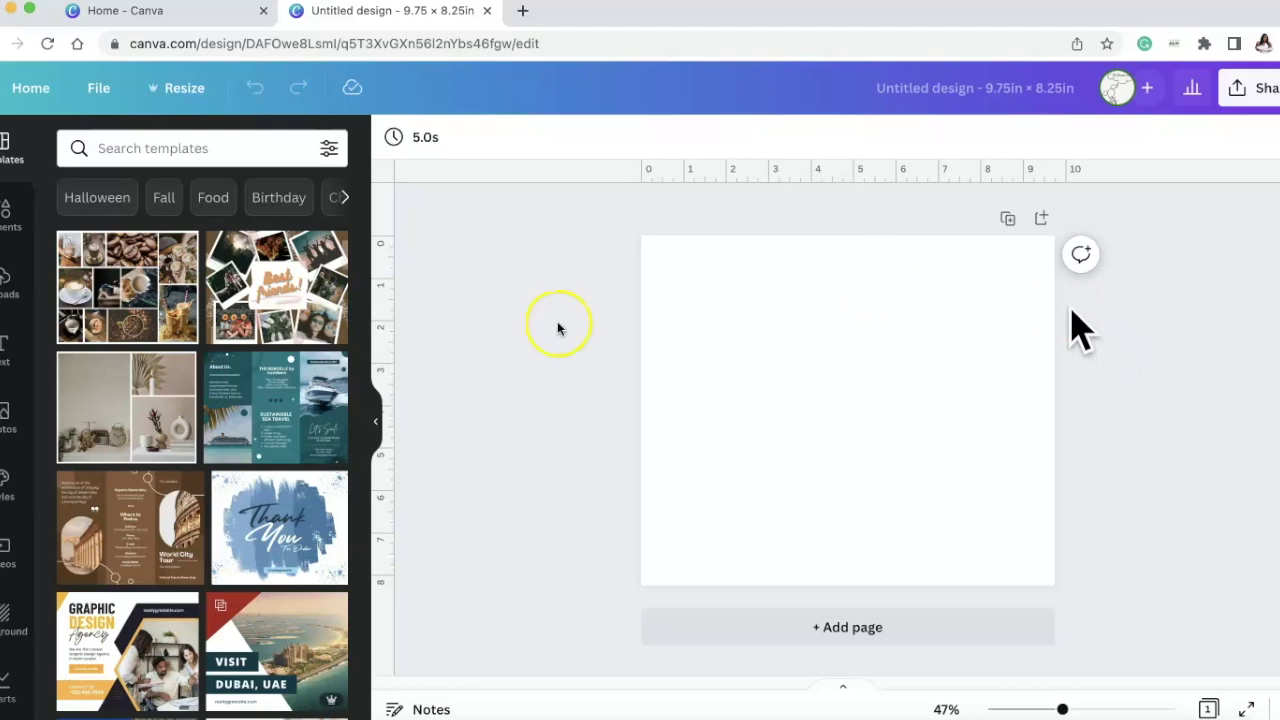
Step: Search the elements for "apple" and add the red cartoon apple with a black outline to the blank page
{"action": "left_click", "coordinate": [7, 212]}
{"action": "left_click", "coordinate": [157, 150]}
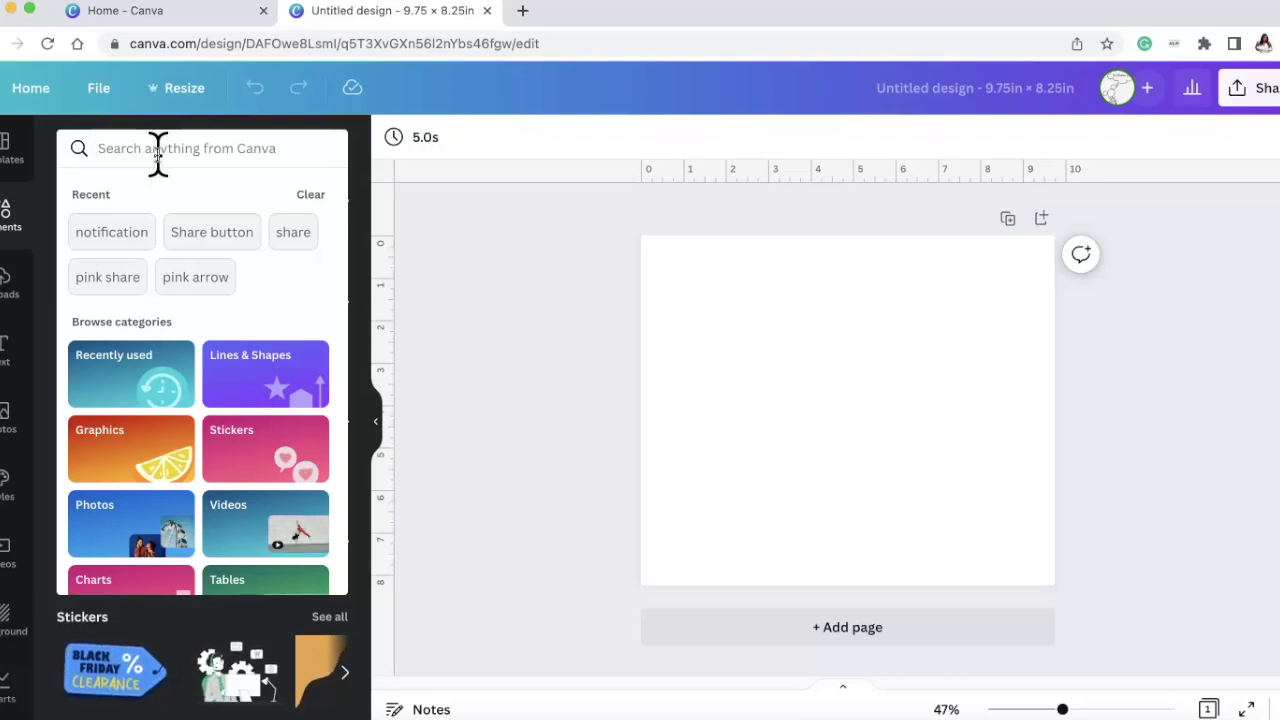
{"action": "type", "text": "apple"}
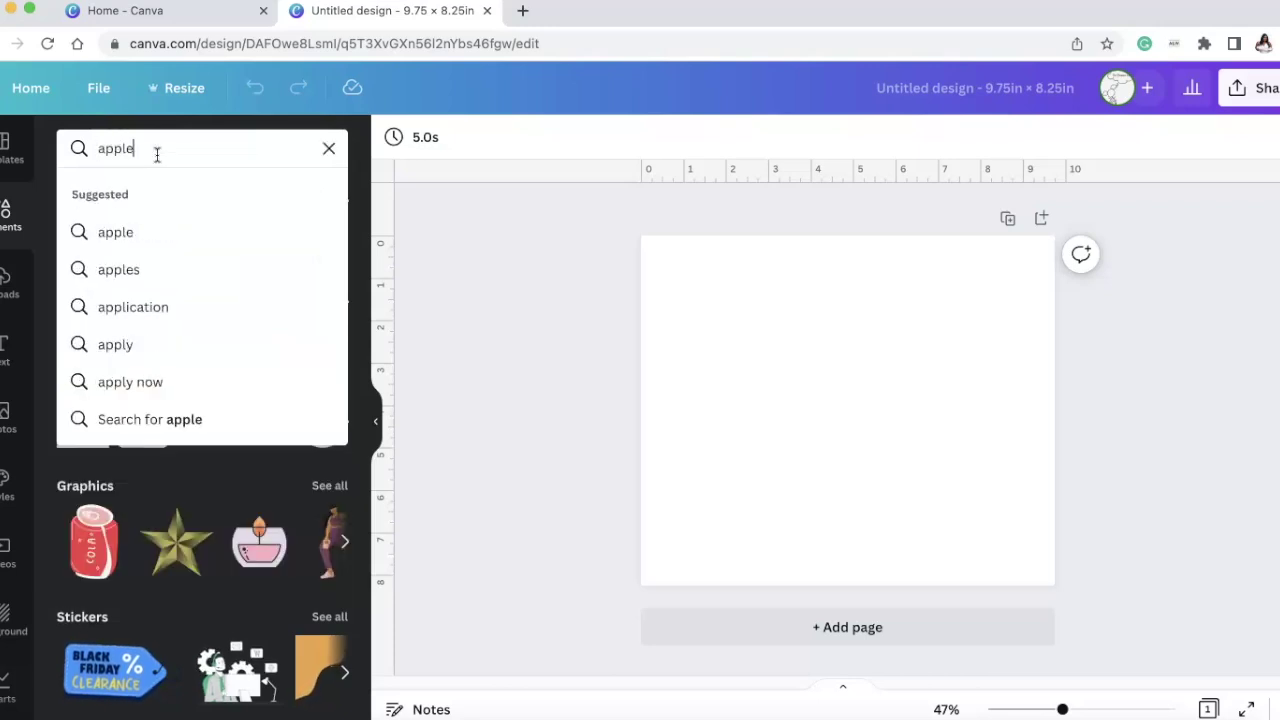
{"action": "key", "text": "Return"}
{"action": "left_click", "coordinate": [108, 310]}
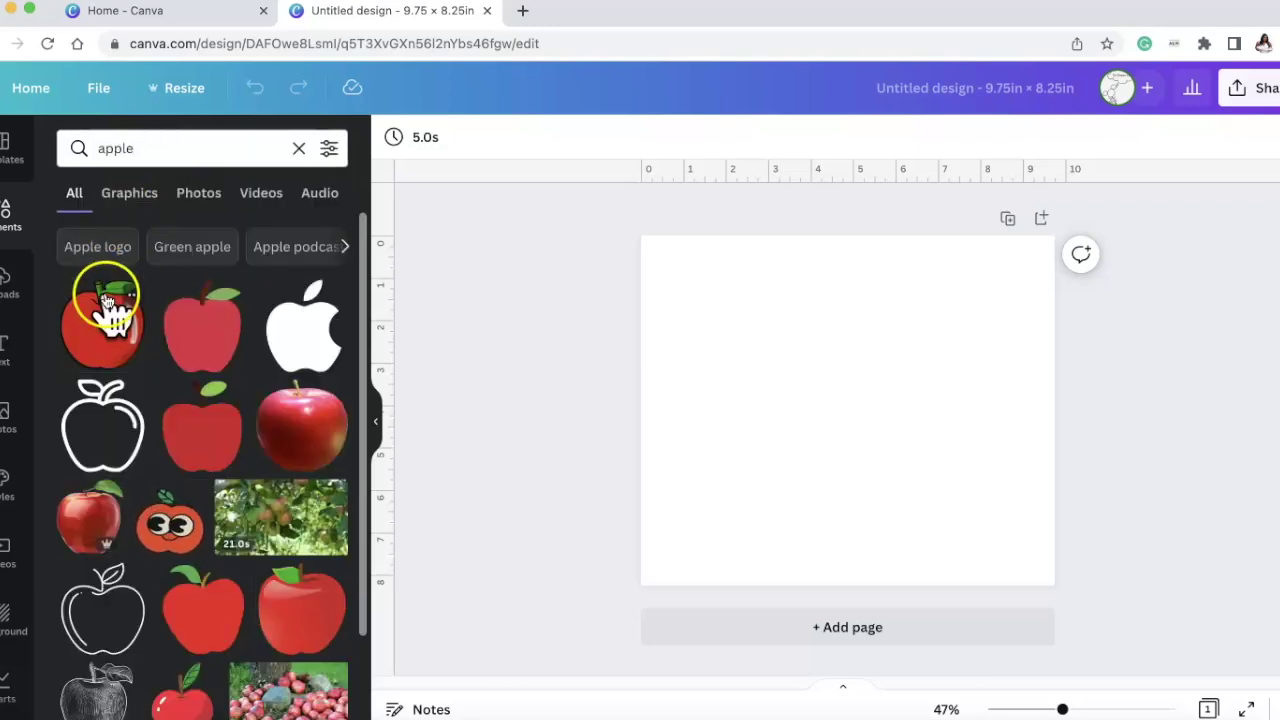
{"action": "scroll", "coordinate": [131, 360], "scroll_direction": "down", "scroll_amount": 3}
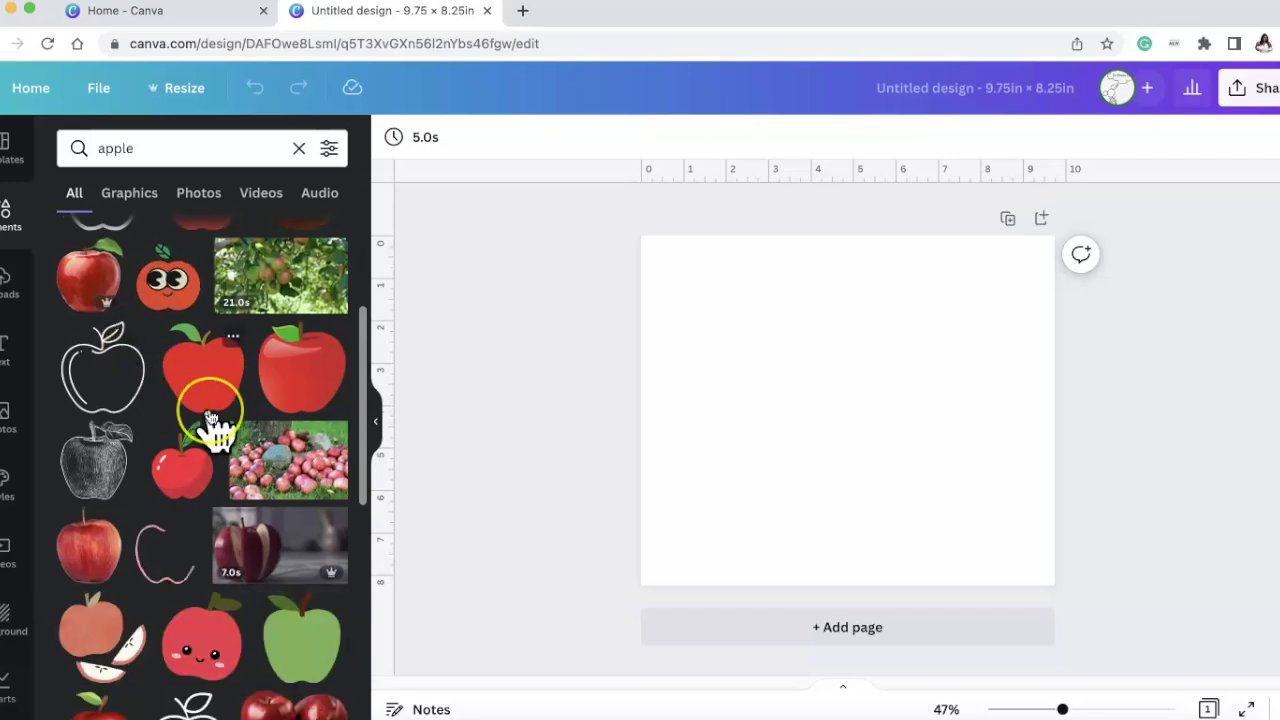
{"action": "scroll", "coordinate": [212, 425], "scroll_direction": "down", "scroll_amount": 3}
{"action": "scroll", "coordinate": [212, 425], "scroll_direction": "down", "scroll_amount": 5}
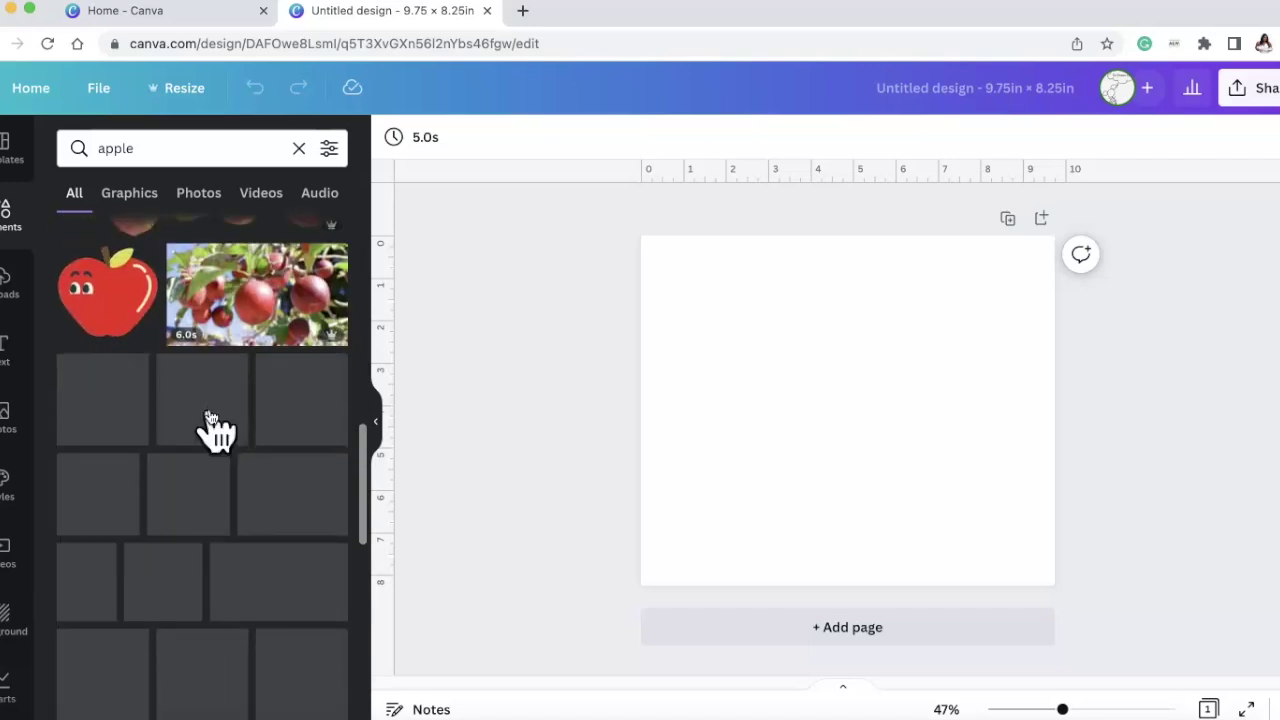
{"action": "left_click", "coordinate": [100, 323]}
{"action": "scroll", "coordinate": [205, 585], "scroll_direction": "down", "scroll_amount": 5}
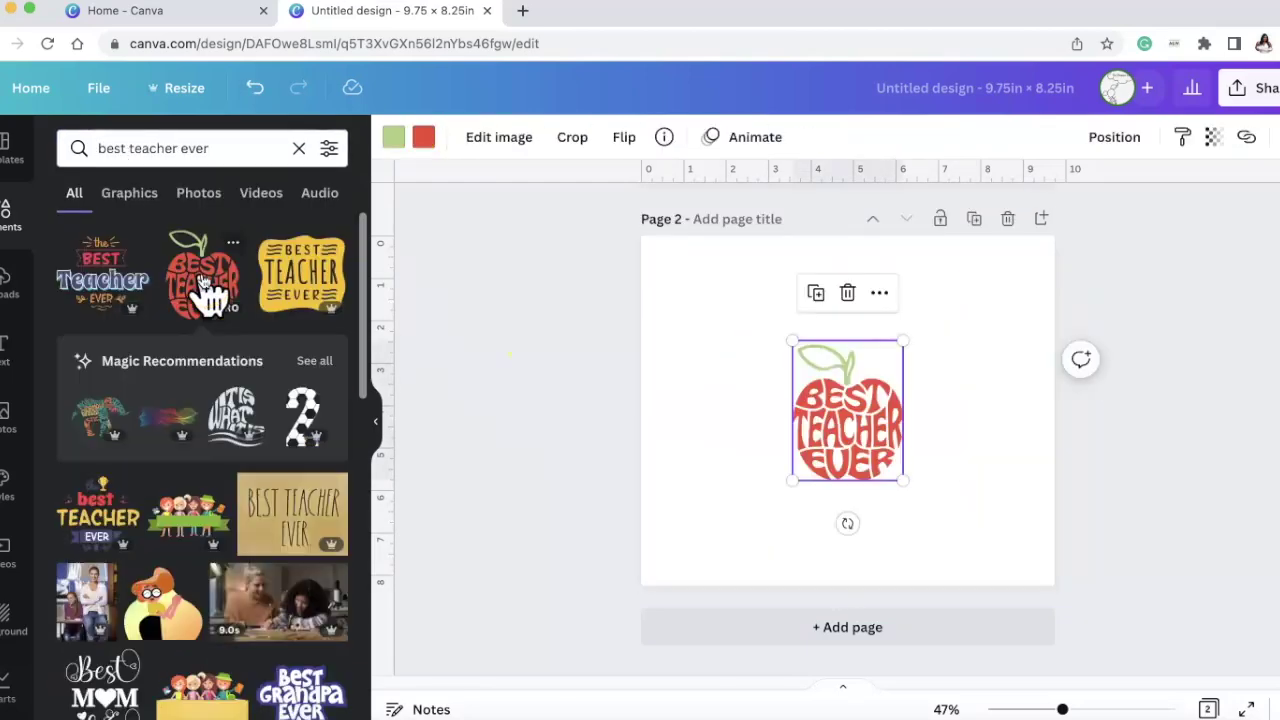
Step: Find school photos and enlarge the framed green chalkboard photo on page 5 towards the page's upper-left corner
{"action": "type", "text": "school"}
{"action": "key", "text": "Return"}
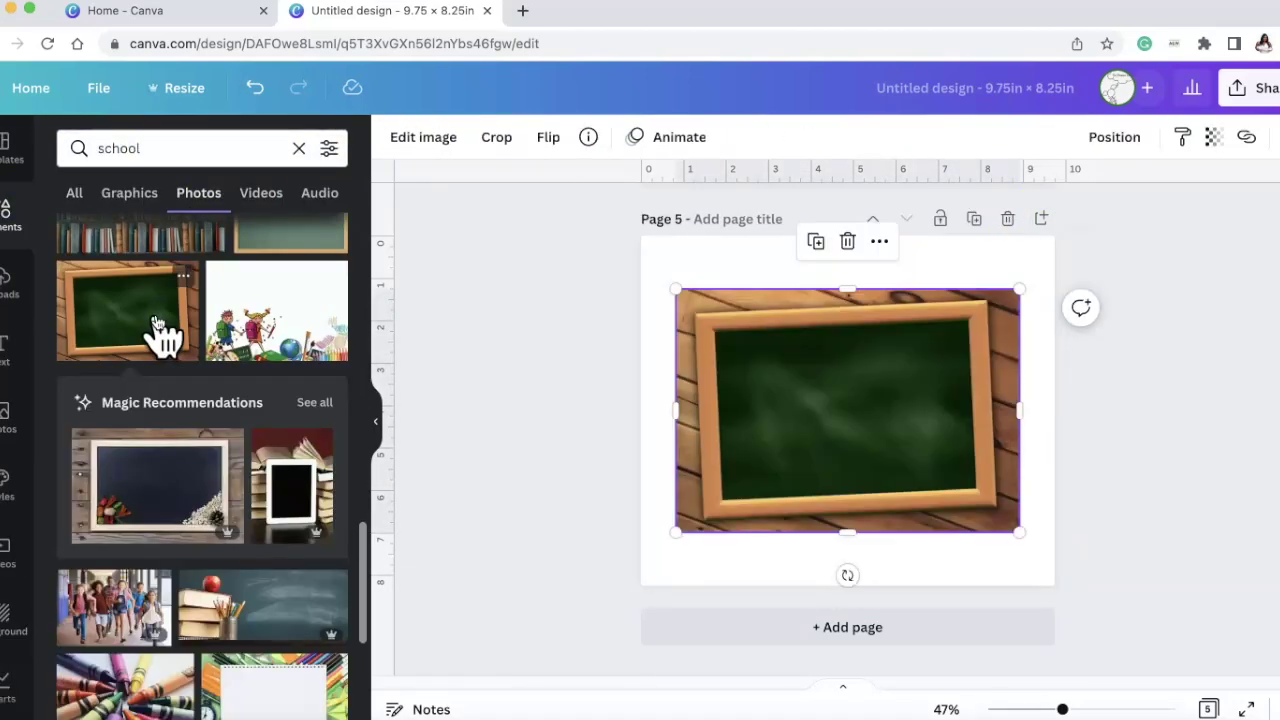
{"action": "left_click_drag", "start_coordinate": [674, 287], "coordinate": [630, 250]}
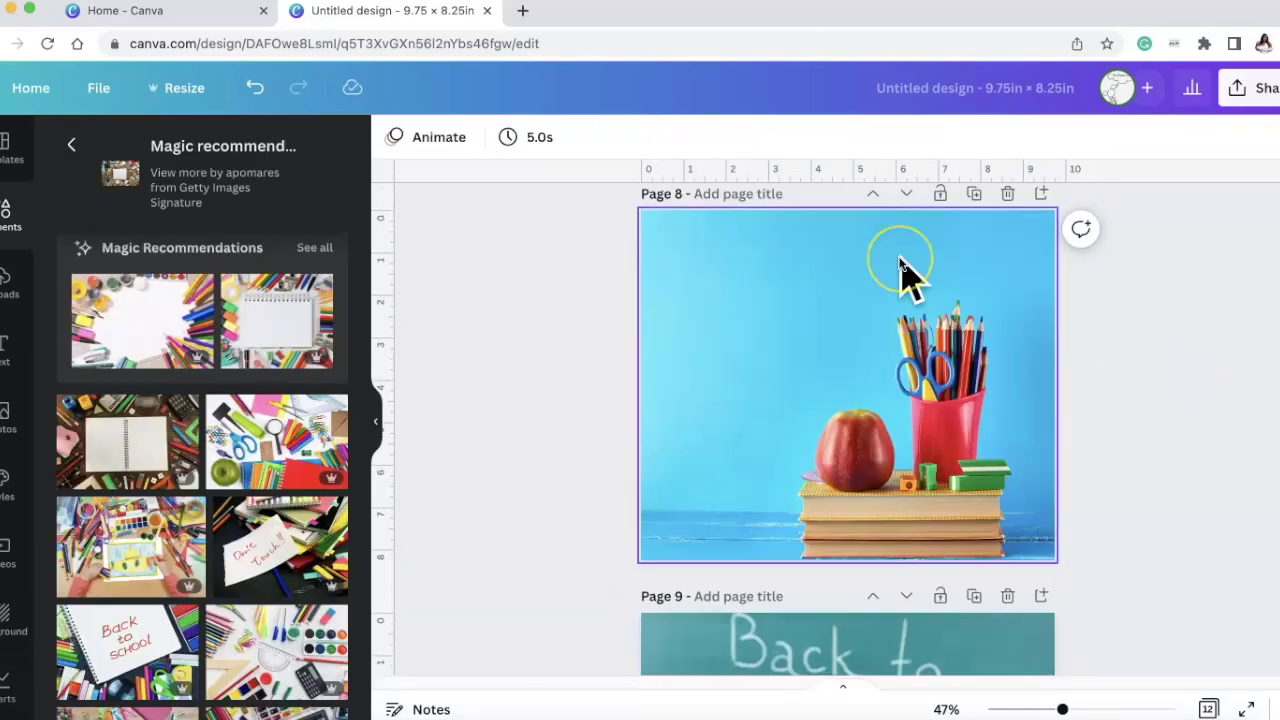
Step: Look through the design's pages, from the school supply photos back to the apple graphics
{"action": "scroll", "coordinate": [900, 265], "scroll_direction": "down", "scroll_amount": 15}
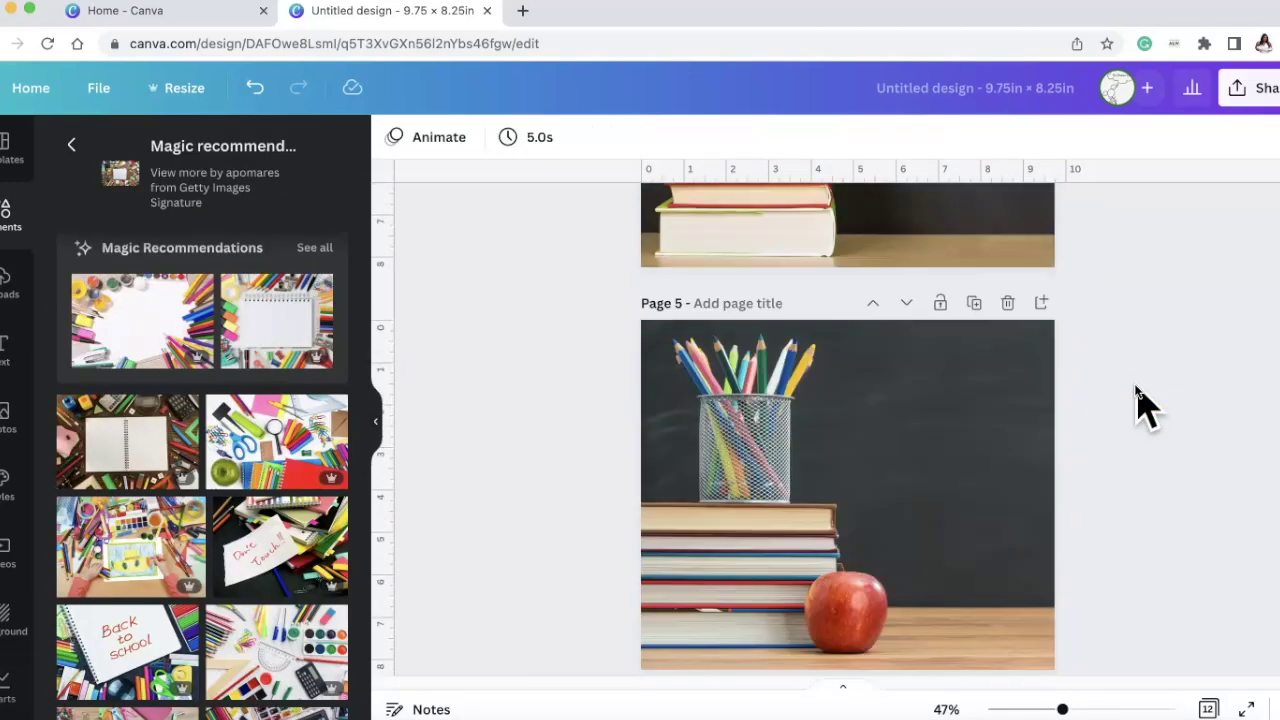
{"action": "scroll", "coordinate": [1137, 406], "scroll_direction": "up", "scroll_amount": 5}
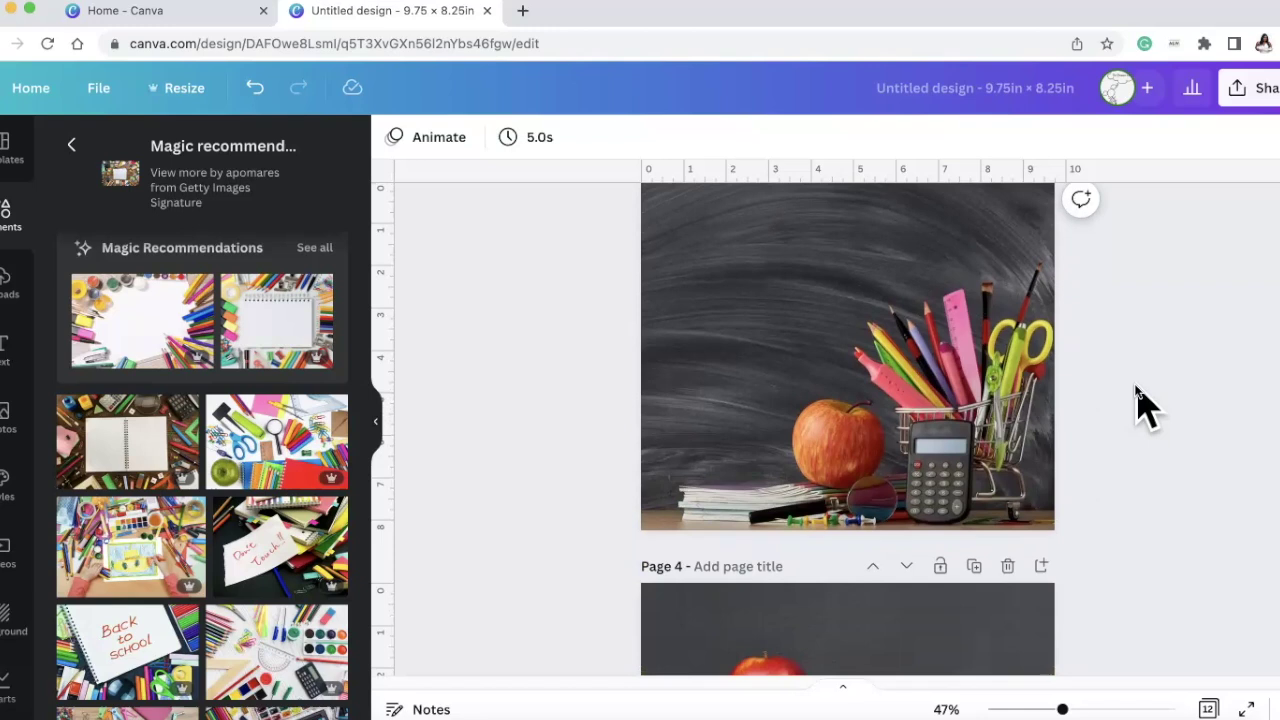
{"action": "left_click", "coordinate": [928, 243]}
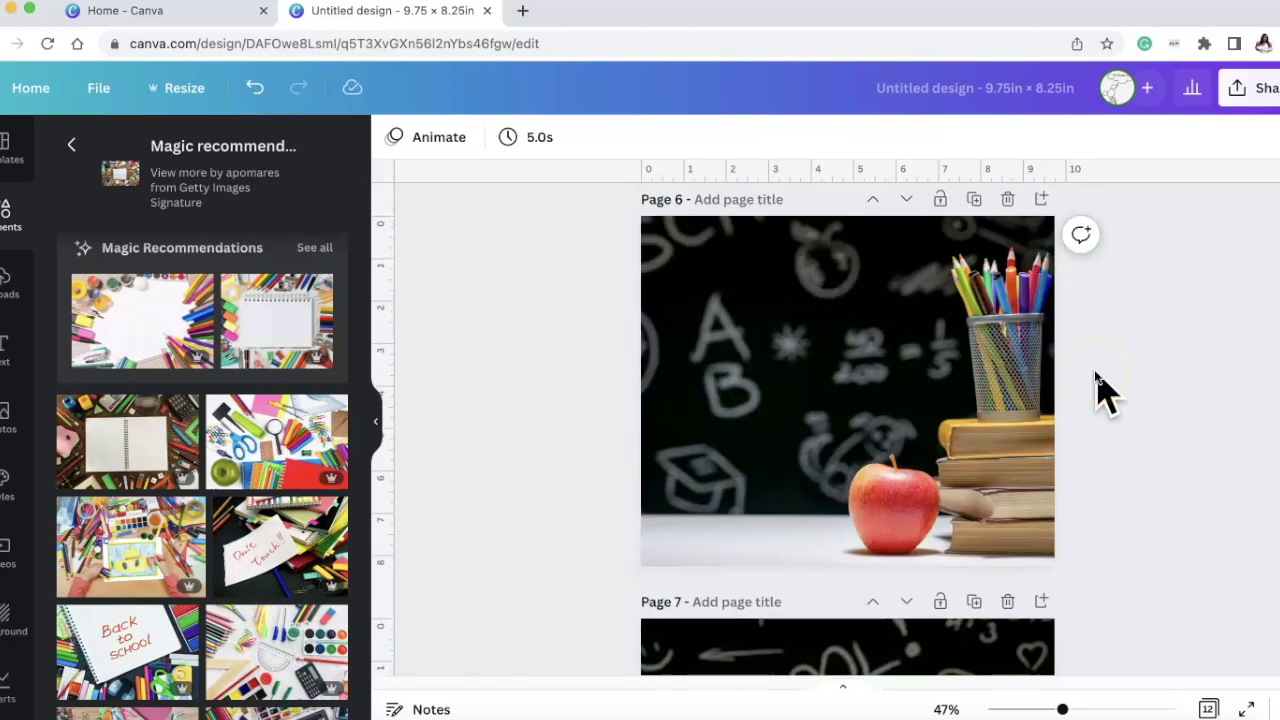
{"action": "scroll", "coordinate": [1094, 372], "scroll_direction": "down", "scroll_amount": 10}
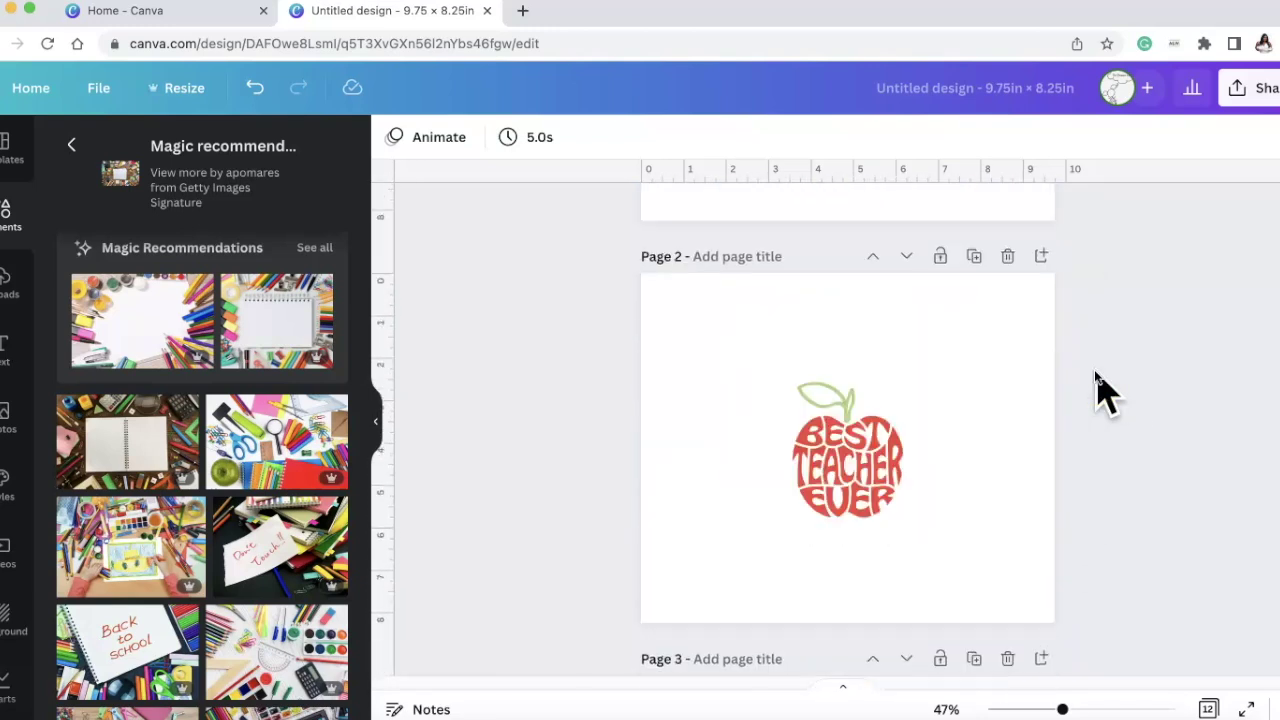
{"action": "scroll", "coordinate": [1094, 386], "scroll_direction": "down", "scroll_amount": 4}
{"action": "scroll", "coordinate": [1094, 386], "scroll_direction": "up", "scroll_amount": 8}
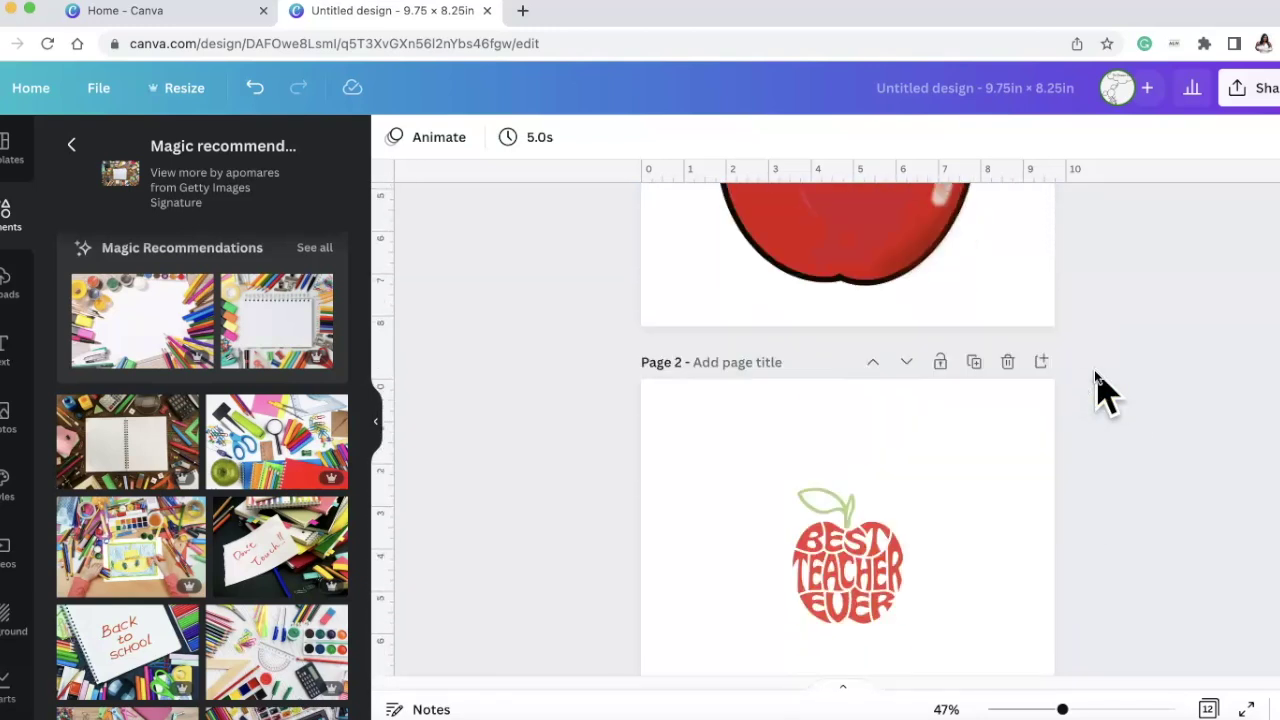
Step: Search the elements for "apples" and return to page 3 with the chalkboard and school supplies photo
{"action": "left_click", "coordinate": [71, 145]}
{"action": "left_click", "coordinate": [185, 148]}
{"action": "type", "text": "apples"}
{"action": "key", "text": "Return"}
{"action": "left_click", "coordinate": [970, 402]}
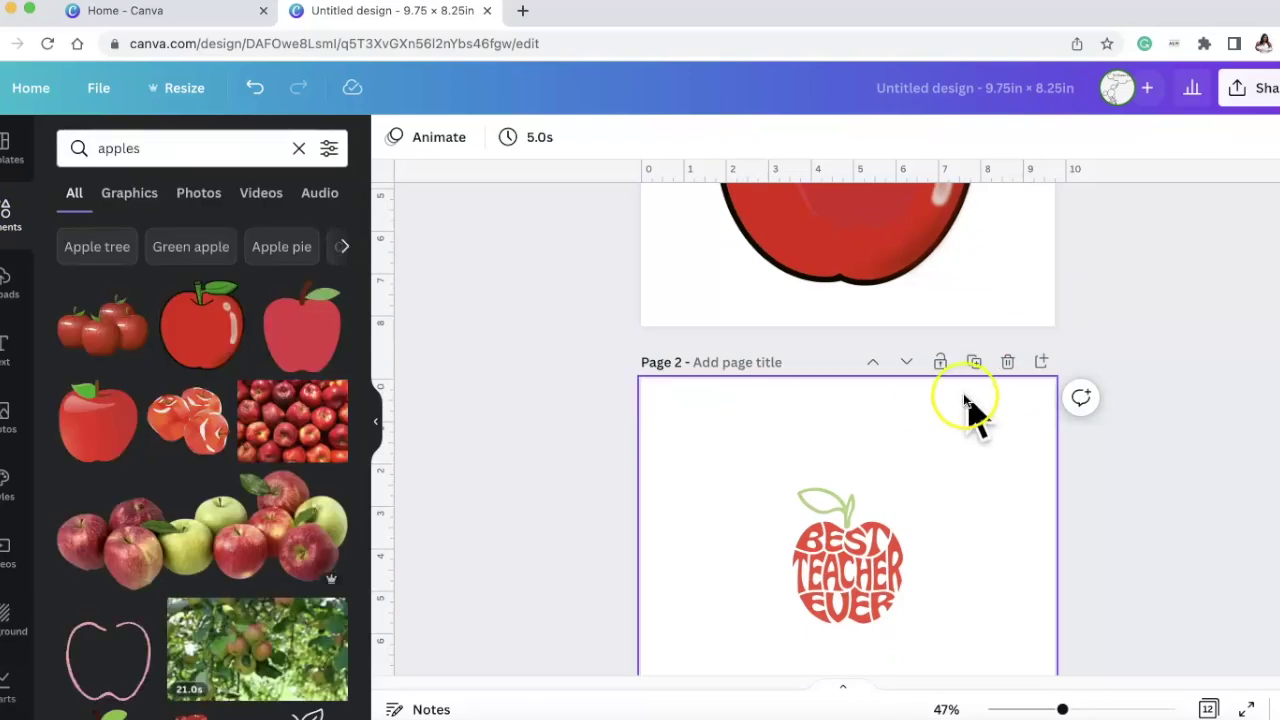
{"action": "scroll", "coordinate": [1077, 412], "scroll_direction": "down", "scroll_amount": 6}
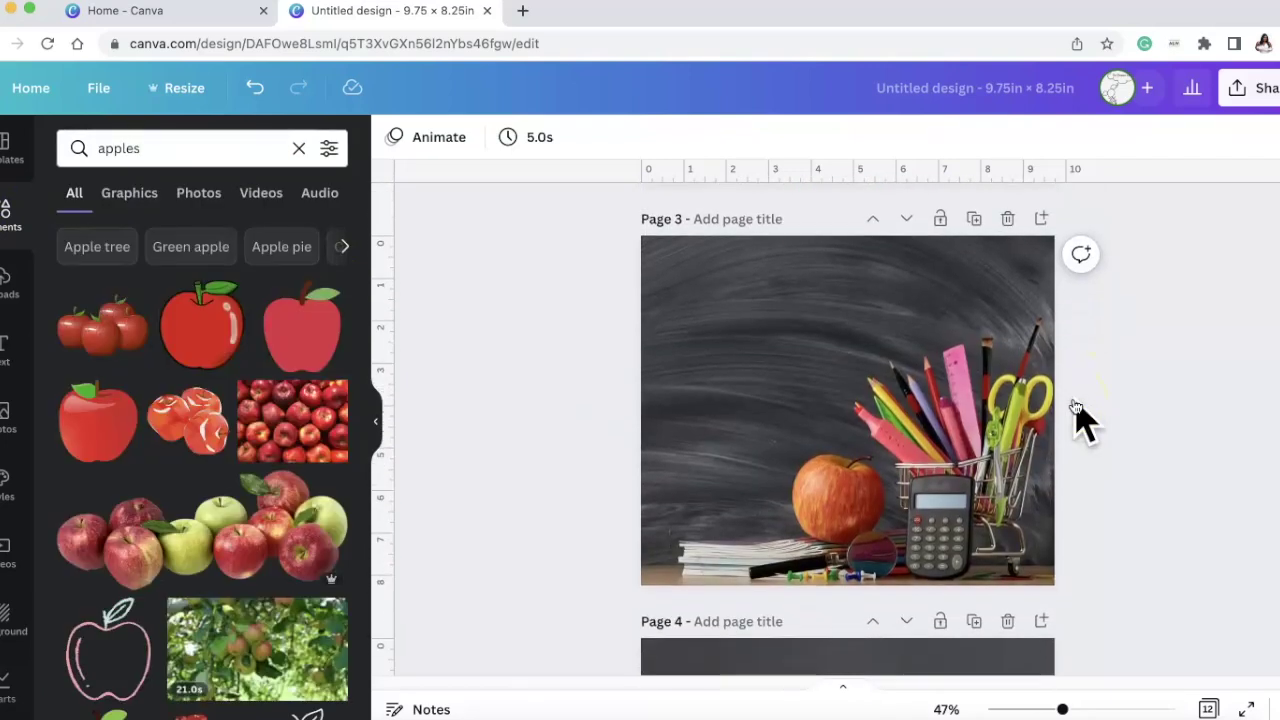
{"action": "scroll", "coordinate": [960, 400], "scroll_direction": "up", "scroll_amount": 4}
{"action": "left_click", "coordinate": [415, 330]}
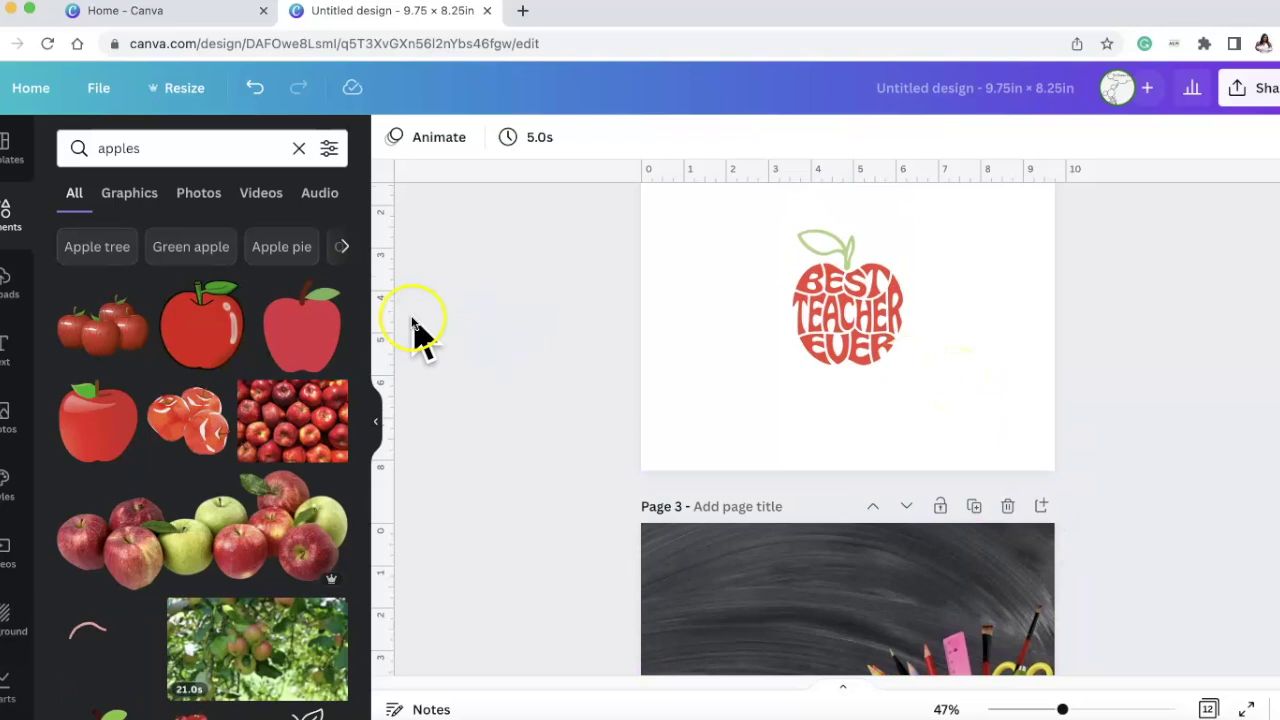
{"action": "scroll", "coordinate": [579, 465], "scroll_direction": "down", "scroll_amount": 3}
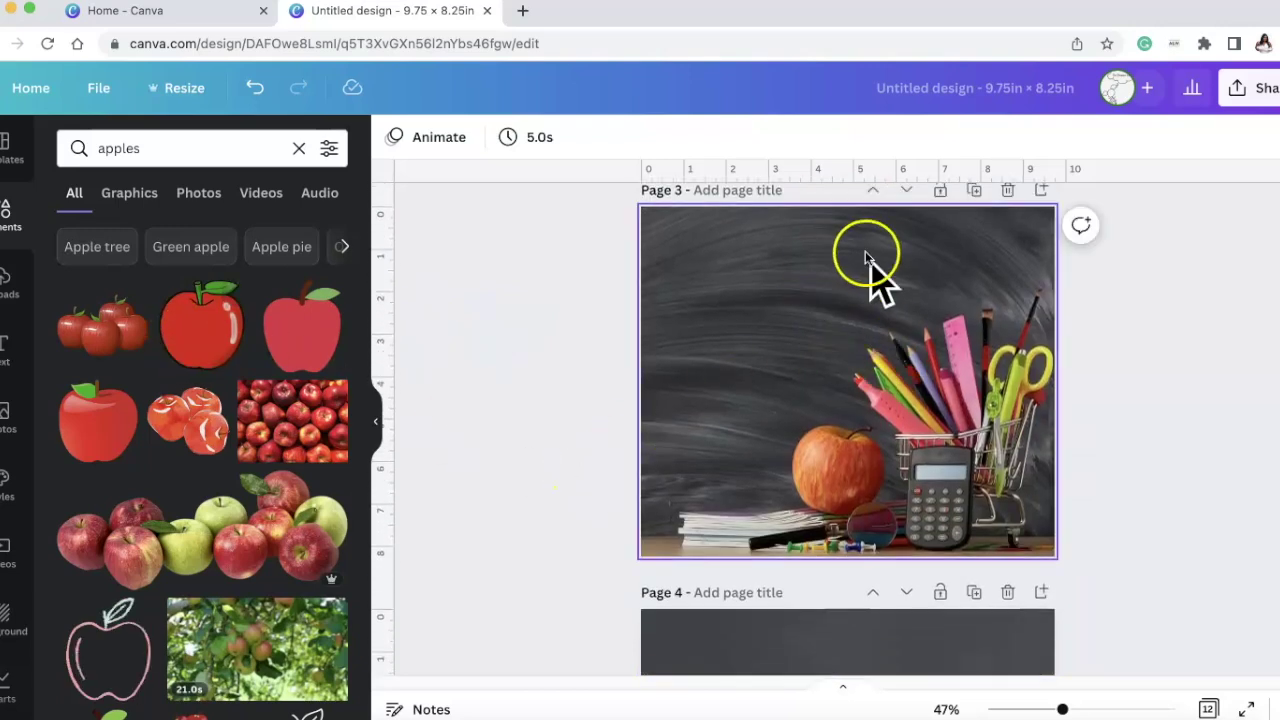
Step: Try the red cartoon apple on page 3's chalkboard photo, then delete it
{"action": "left_click", "coordinate": [201, 318]}
{"action": "left_click_drag", "start_coordinate": [849, 394], "coordinate": [811, 371]}
{"action": "key", "text": "Delete"}
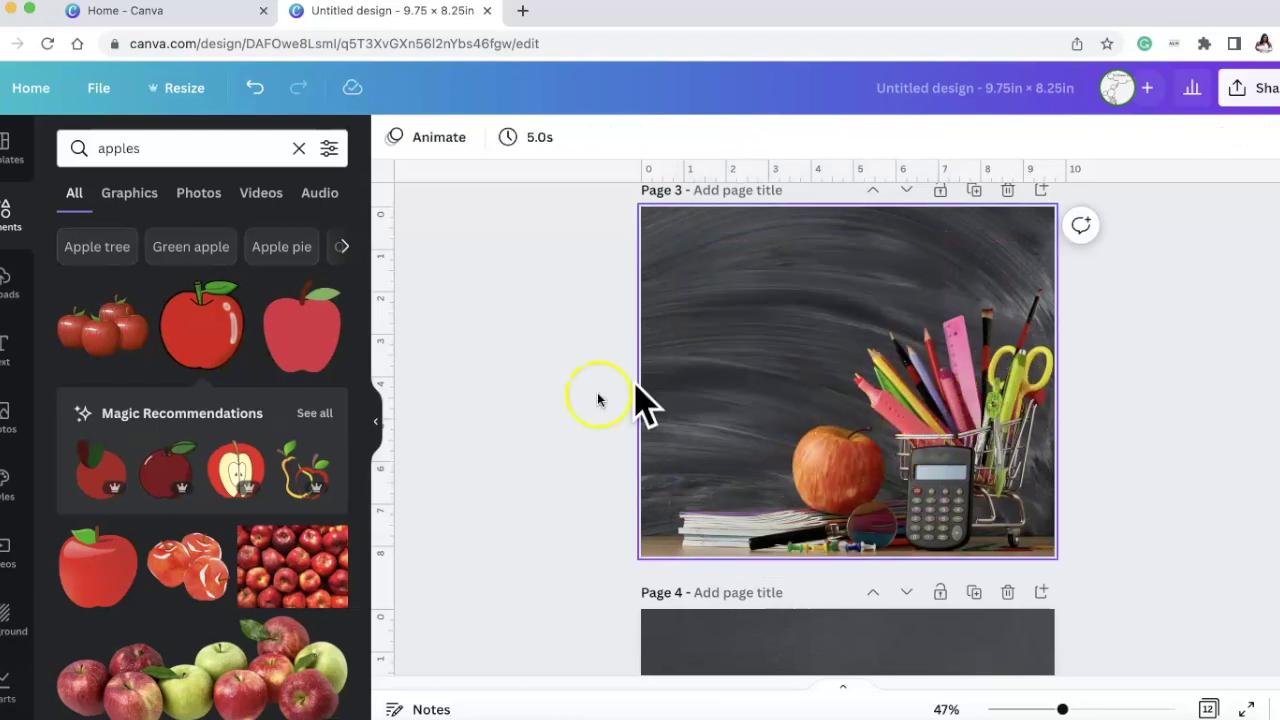
Step: Try a realistic red apple on page 3, resizing and moving it over the chalkboard, then delete it
{"action": "scroll", "coordinate": [210, 458], "scroll_direction": "down", "scroll_amount": 5}
{"action": "scroll", "coordinate": [213, 458], "scroll_direction": "down", "scroll_amount": 8}
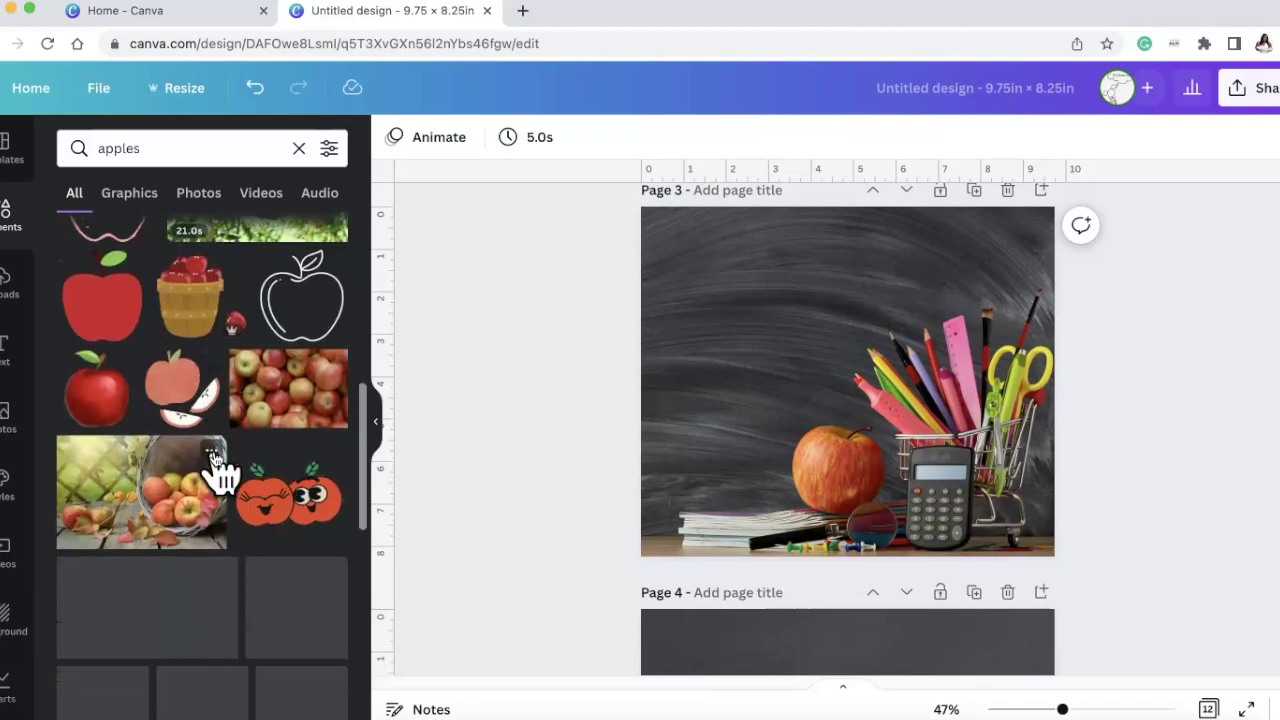
{"action": "scroll", "coordinate": [213, 458], "scroll_direction": "down", "scroll_amount": 9}
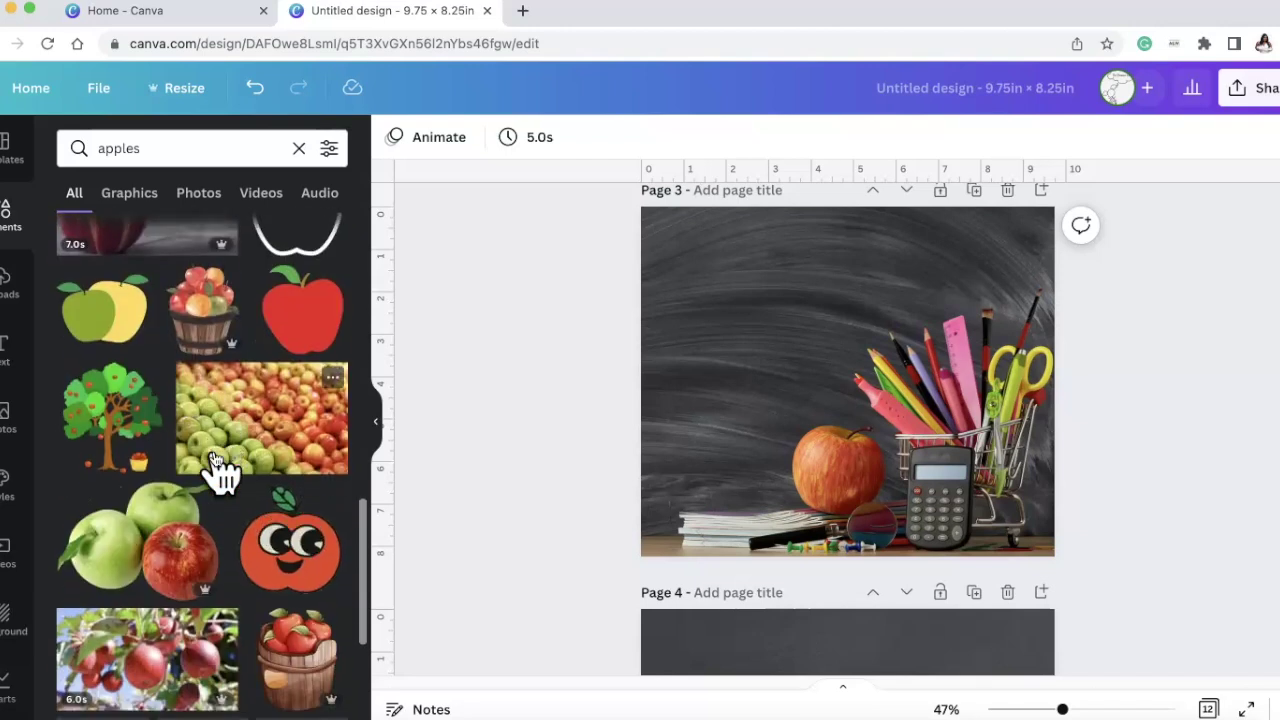
{"action": "scroll", "coordinate": [213, 458], "scroll_direction": "down", "scroll_amount": 8}
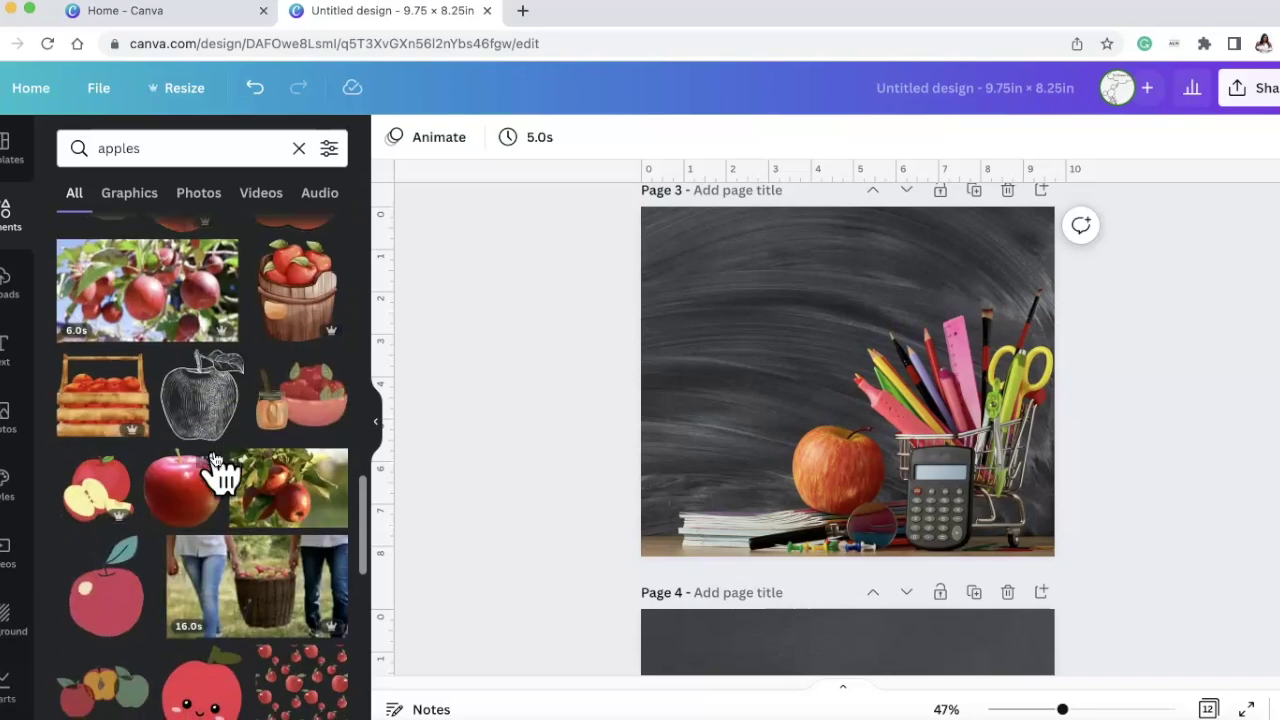
{"action": "scroll", "coordinate": [213, 458], "scroll_direction": "down", "scroll_amount": 2}
{"action": "left_click", "coordinate": [180, 429]}
{"action": "left_click_drag", "start_coordinate": [888, 345], "coordinate": [880, 337]}
{"action": "left_click_drag", "start_coordinate": [955, 222], "coordinate": [851, 331]}
{"action": "left_click_drag", "start_coordinate": [814, 398], "coordinate": [823, 322]}
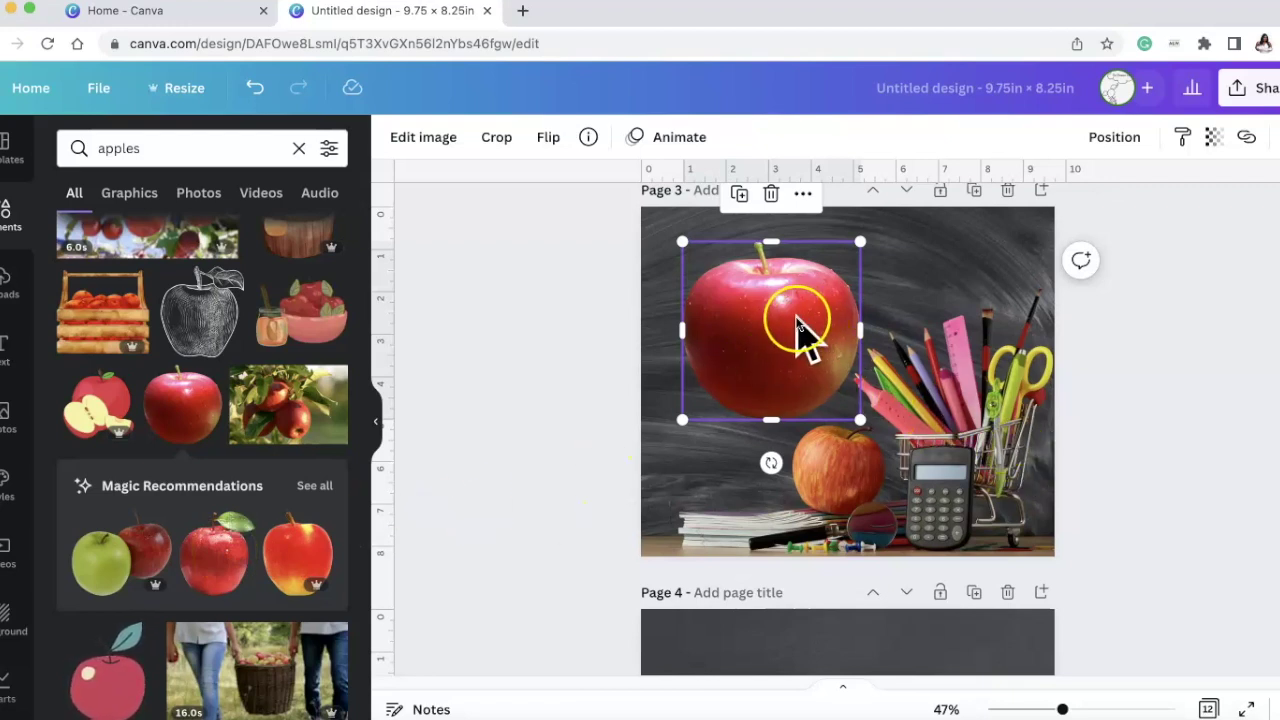
{"action": "left_click_drag", "start_coordinate": [801, 330], "coordinate": [821, 375]}
{"action": "key", "text": "Delete"}
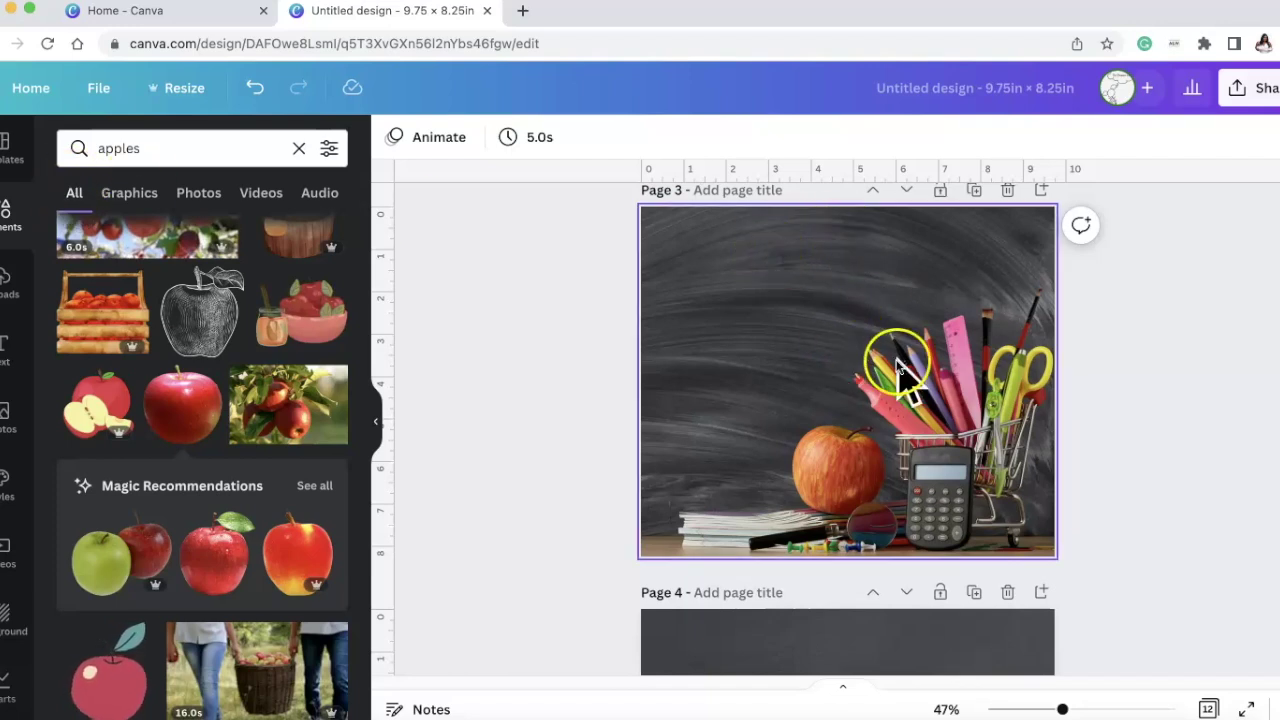
Step: Add a body text element to page 3's chalkboard and replace its content with "Best Teacher Ever!"
{"action": "left_click", "coordinate": [8, 355]}
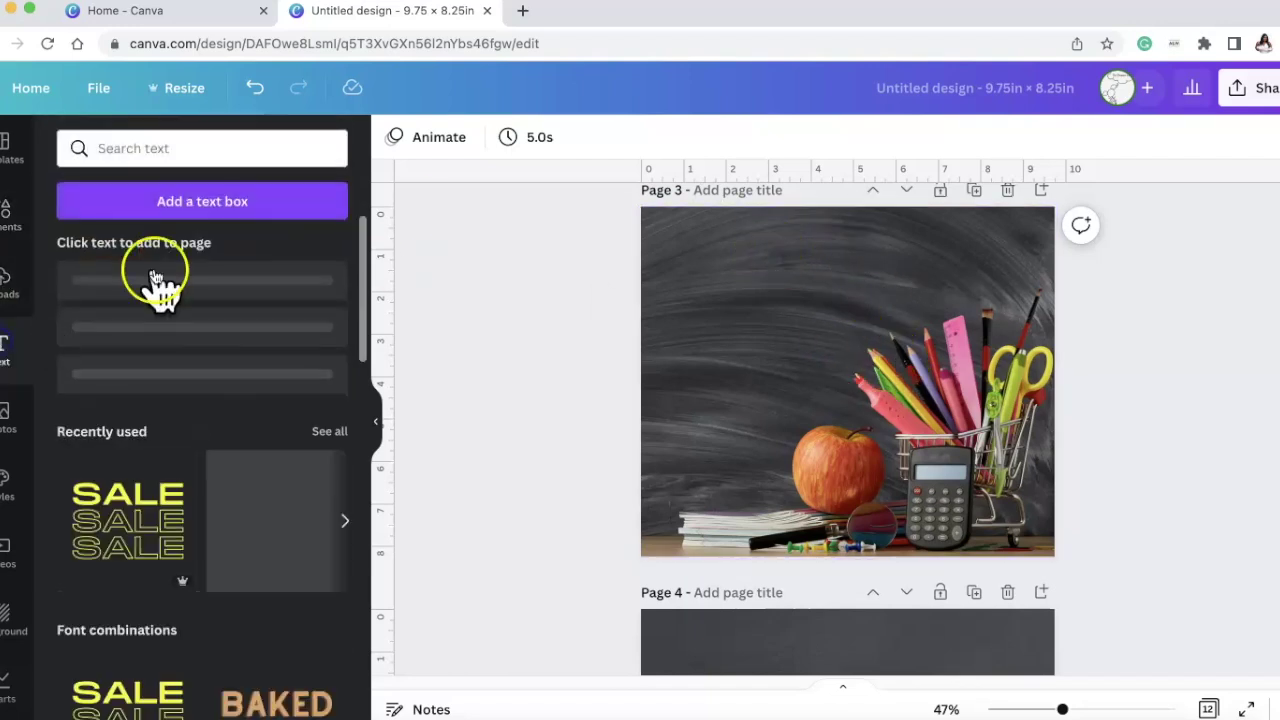
{"action": "scroll", "coordinate": [200, 475], "scroll_direction": "down", "scroll_amount": 7}
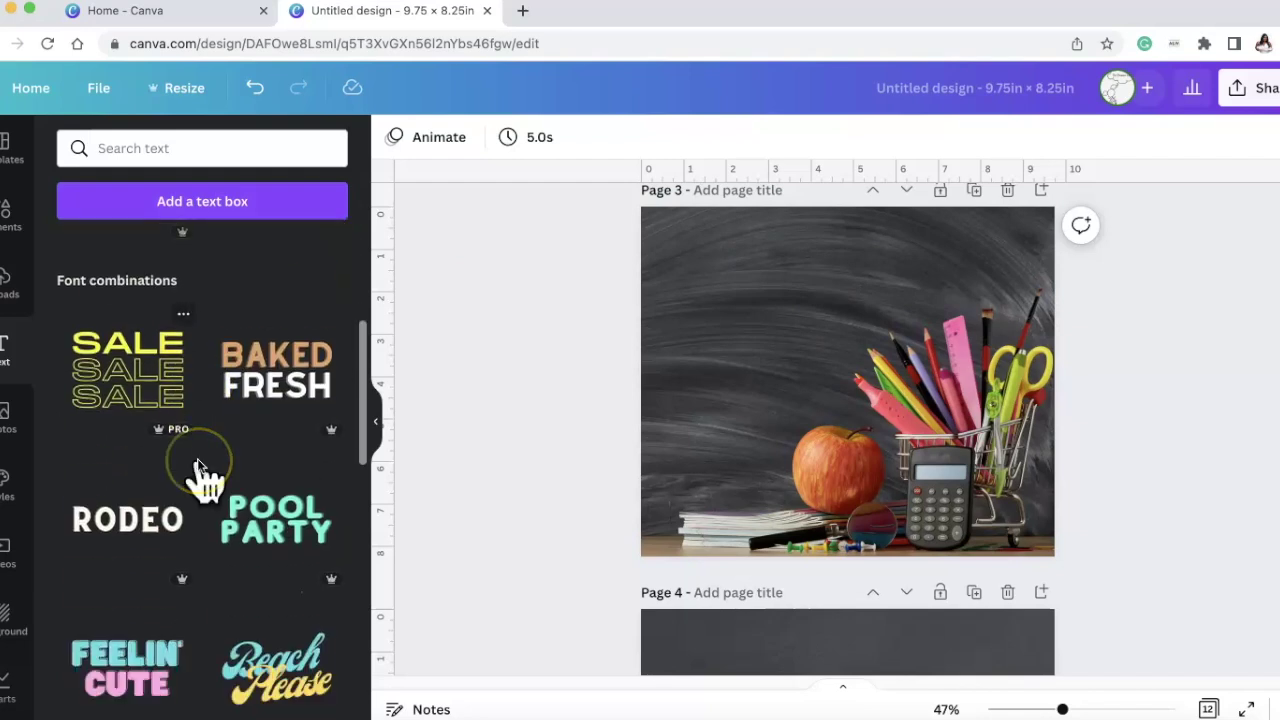
{"action": "scroll", "coordinate": [205, 480], "scroll_direction": "up", "scroll_amount": 7}
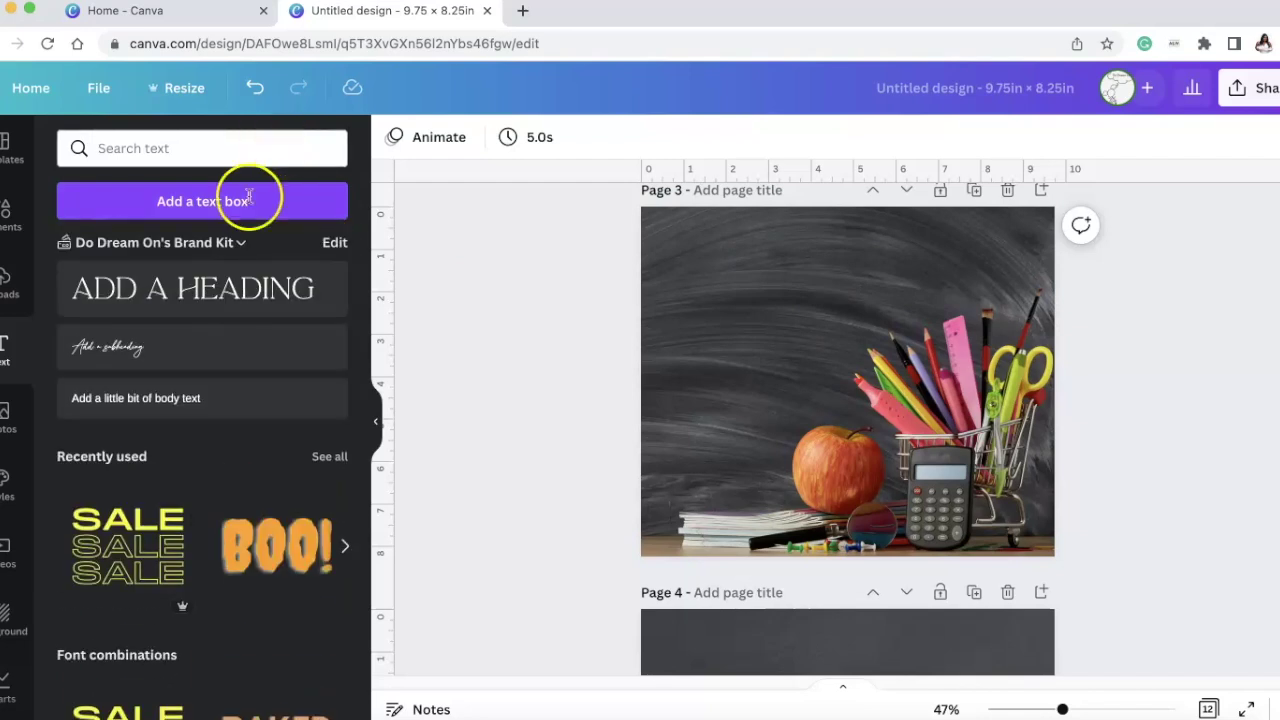
{"action": "left_click_drag", "start_coordinate": [191, 403], "coordinate": [663, 229]}
{"action": "left_click", "coordinate": [829, 386]}
{"action": "double_click", "coordinate": [810, 375]}
{"action": "triple_click", "coordinate": [810, 375]}
{"action": "type", "text": "Best"}
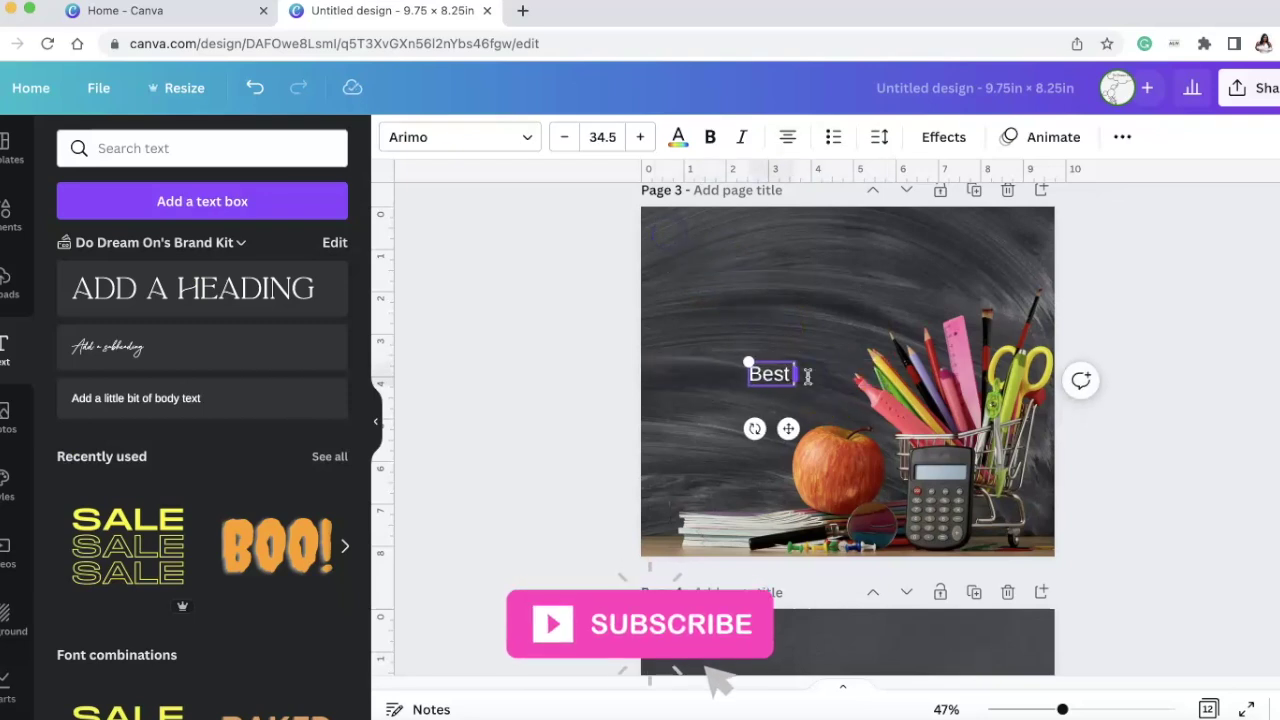
{"action": "type", "text": " Teacher"}
{"action": "key", "text": "Return"}
{"action": "type", "text": "Ever!"}
Step: Enlarge the "Best Teacher Ever!" text to size 86.5 and move it to the empty upper-left area of the chalkboard
{"action": "left_click", "coordinate": [802, 360]}
{"action": "left_click_drag", "start_coordinate": [810, 360], "coordinate": [934, 254]}
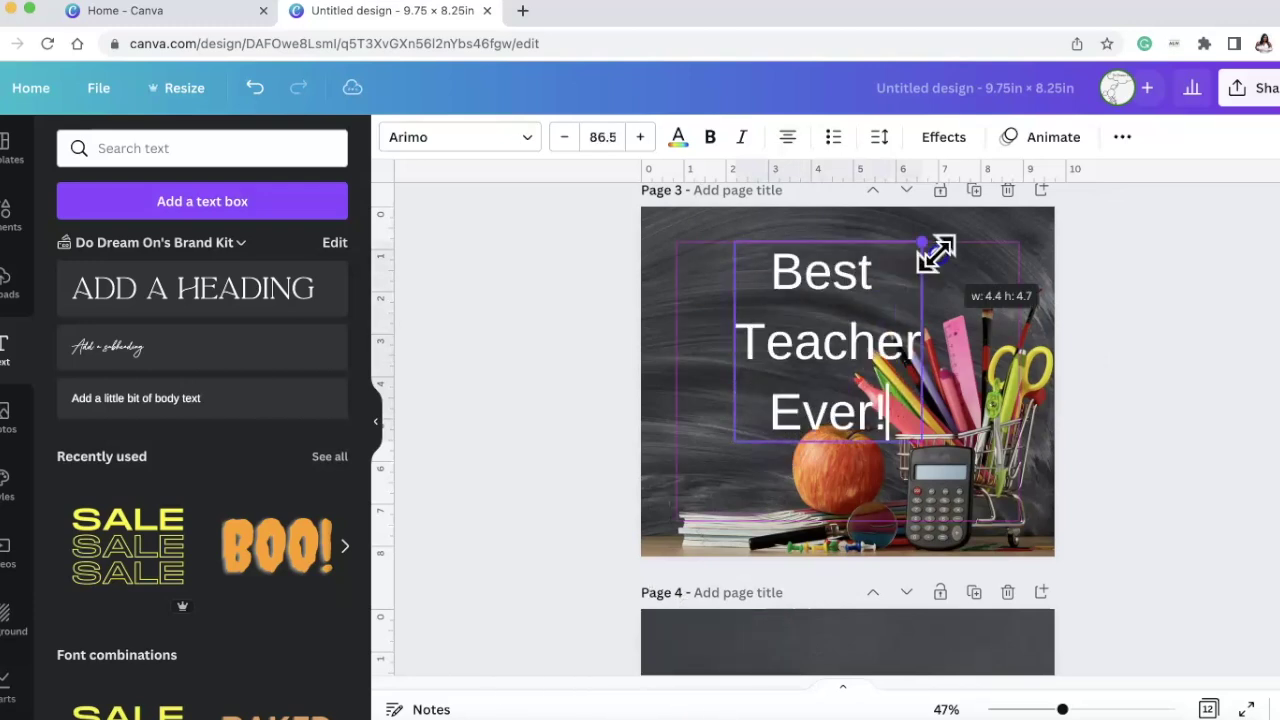
{"action": "left_click", "coordinate": [828, 370]}
{"action": "left_click", "coordinate": [1036, 330]}
{"action": "left_click_drag", "start_coordinate": [871, 340], "coordinate": [806, 324]}
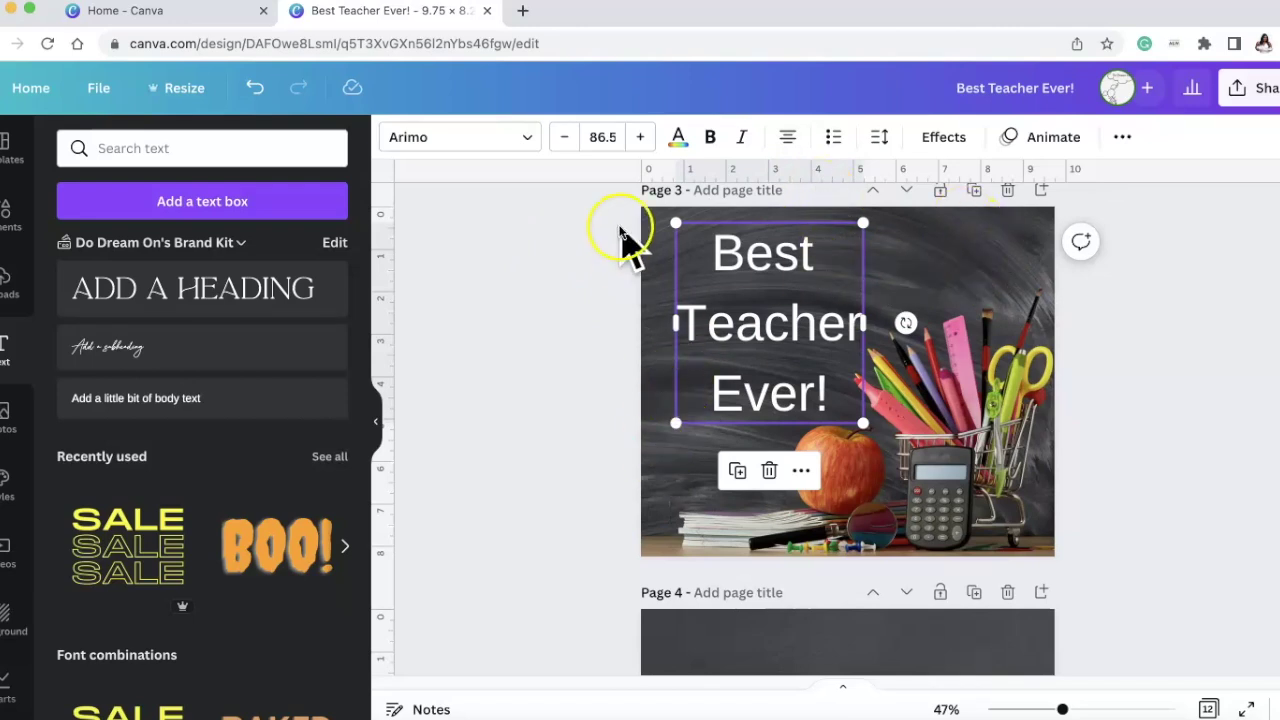
Step: Browse the uploaded fonts and apply SassySonyasYouBoldLetters to page 3's "Best Teacher Ever!" text
{"action": "left_click", "coordinate": [528, 145]}
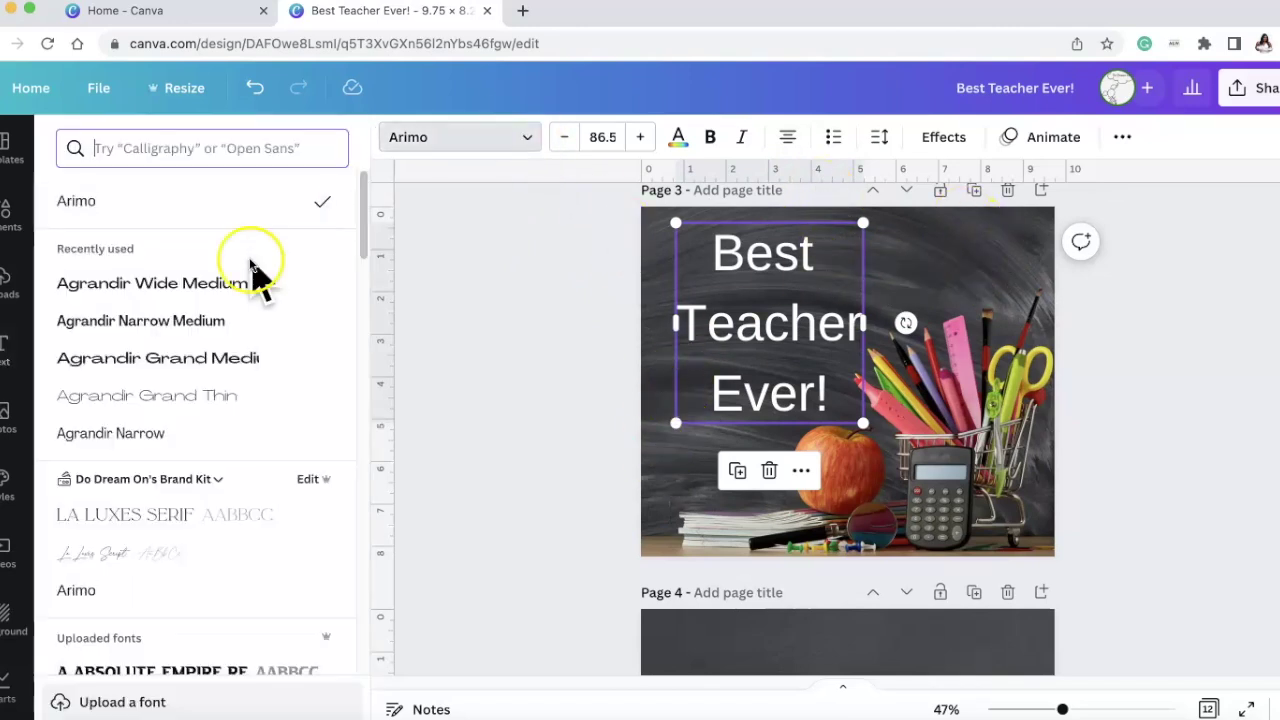
{"action": "scroll", "coordinate": [220, 337], "scroll_direction": "down", "scroll_amount": 6}
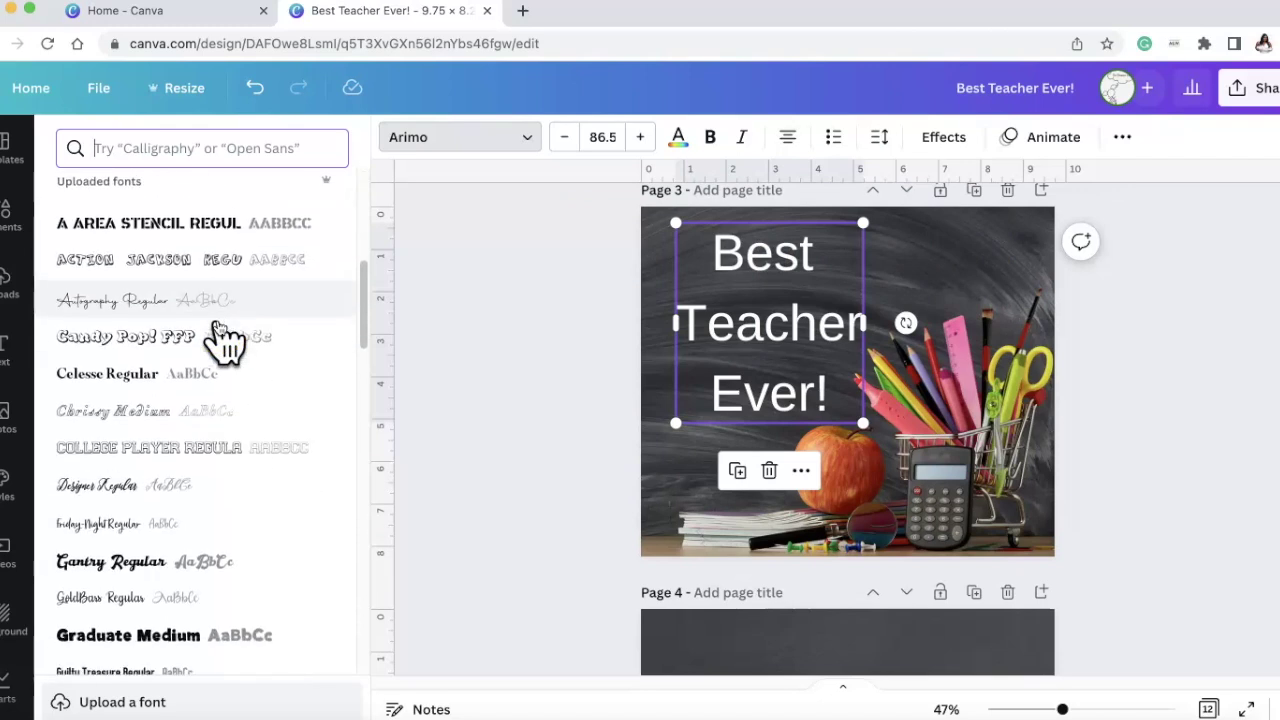
{"action": "scroll", "coordinate": [220, 337], "scroll_direction": "down", "scroll_amount": 10}
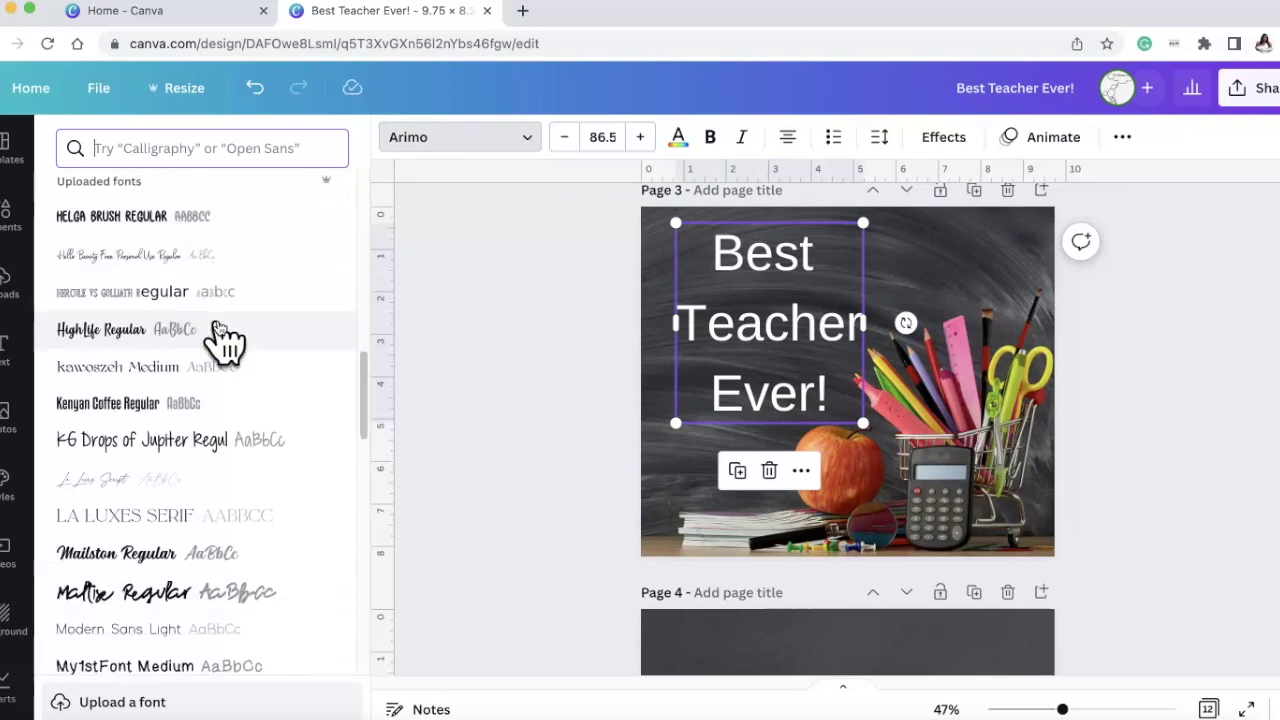
{"action": "scroll", "coordinate": [220, 337], "scroll_direction": "down", "scroll_amount": 10}
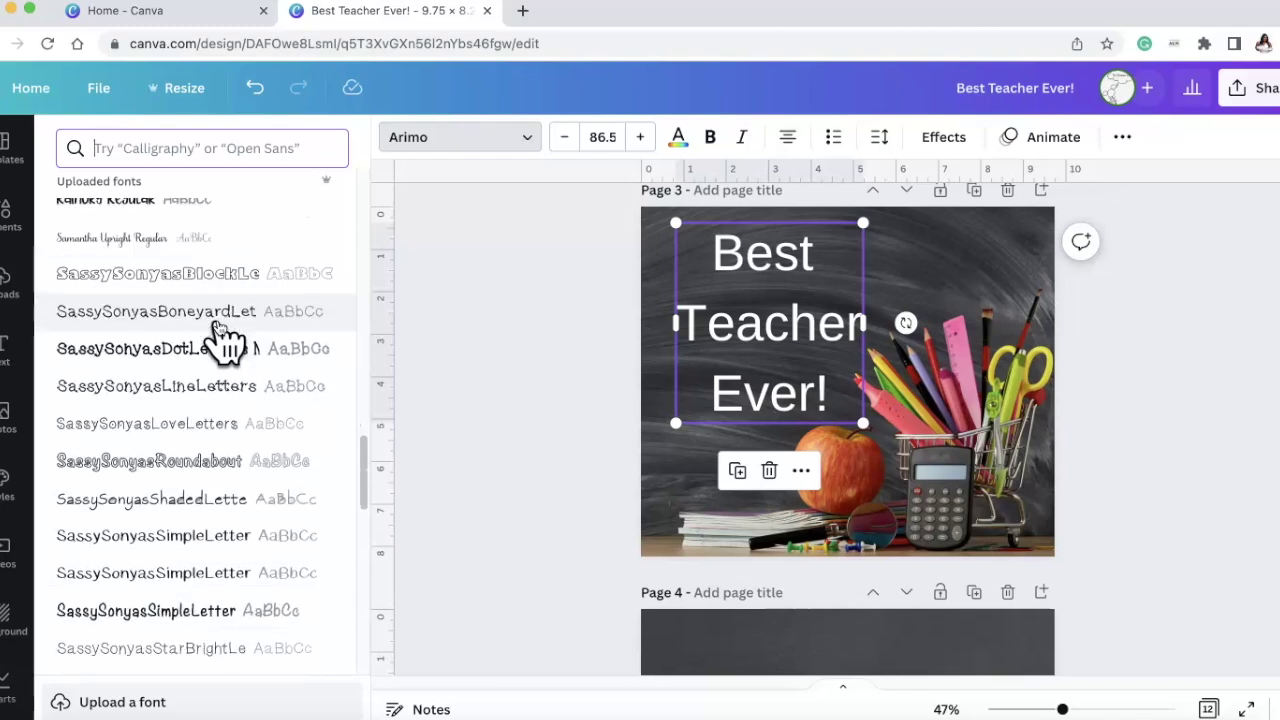
{"action": "left_click", "coordinate": [232, 244]}
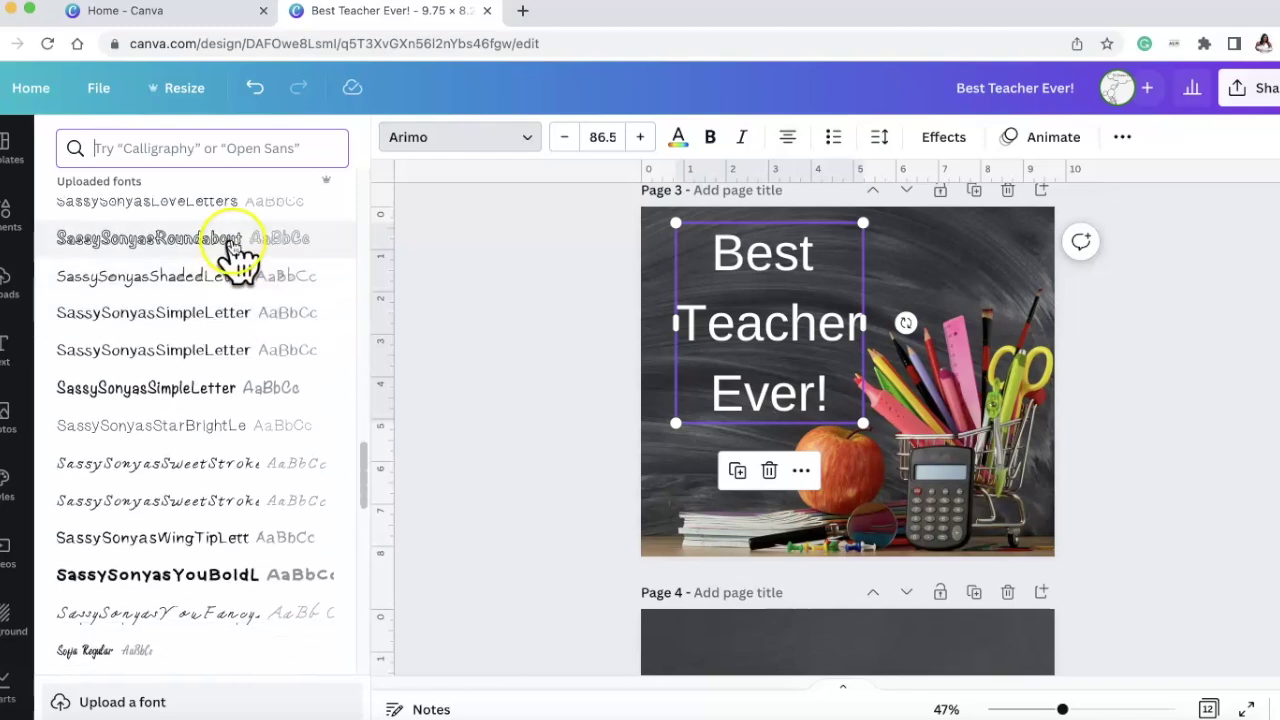
{"action": "scroll", "coordinate": [186, 306], "scroll_direction": "up", "scroll_amount": 1}
{"action": "scroll", "coordinate": [186, 309], "scroll_direction": "down", "scroll_amount": 5}
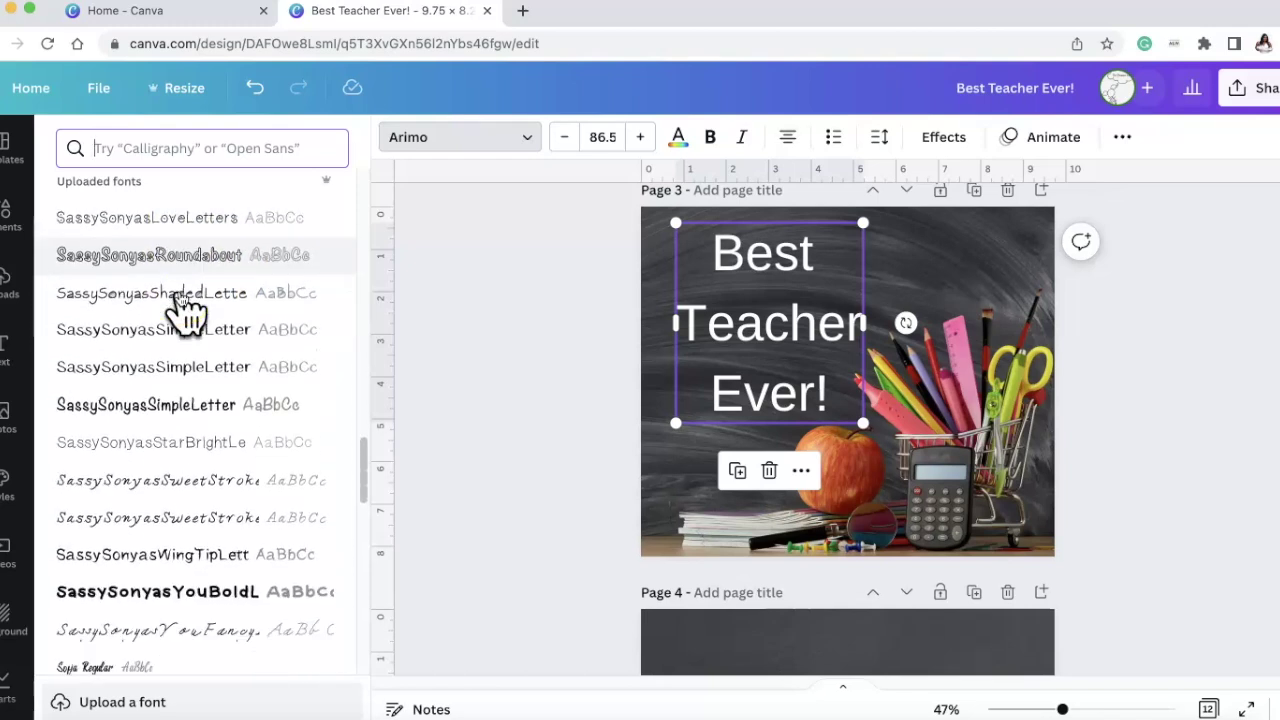
{"action": "left_click", "coordinate": [179, 372]}
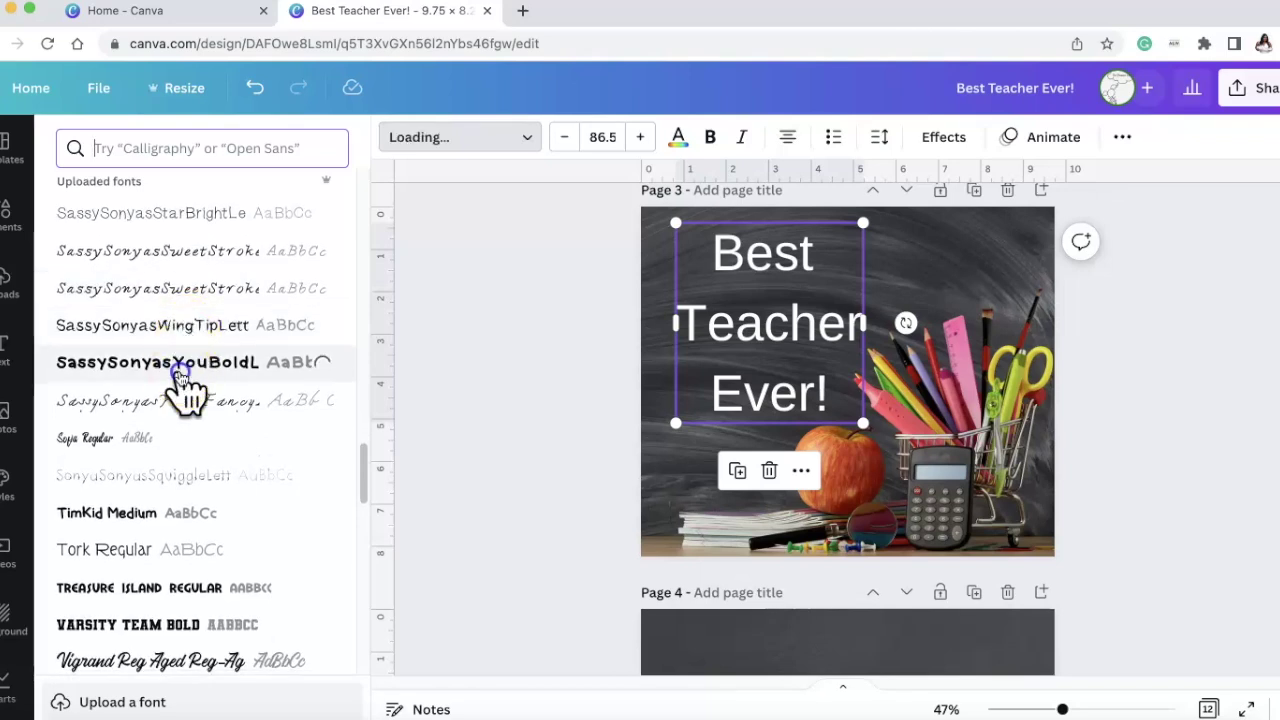
{"action": "left_click", "coordinate": [946, 332]}
{"action": "left_click_drag", "start_coordinate": [903, 358], "coordinate": [920, 324]}
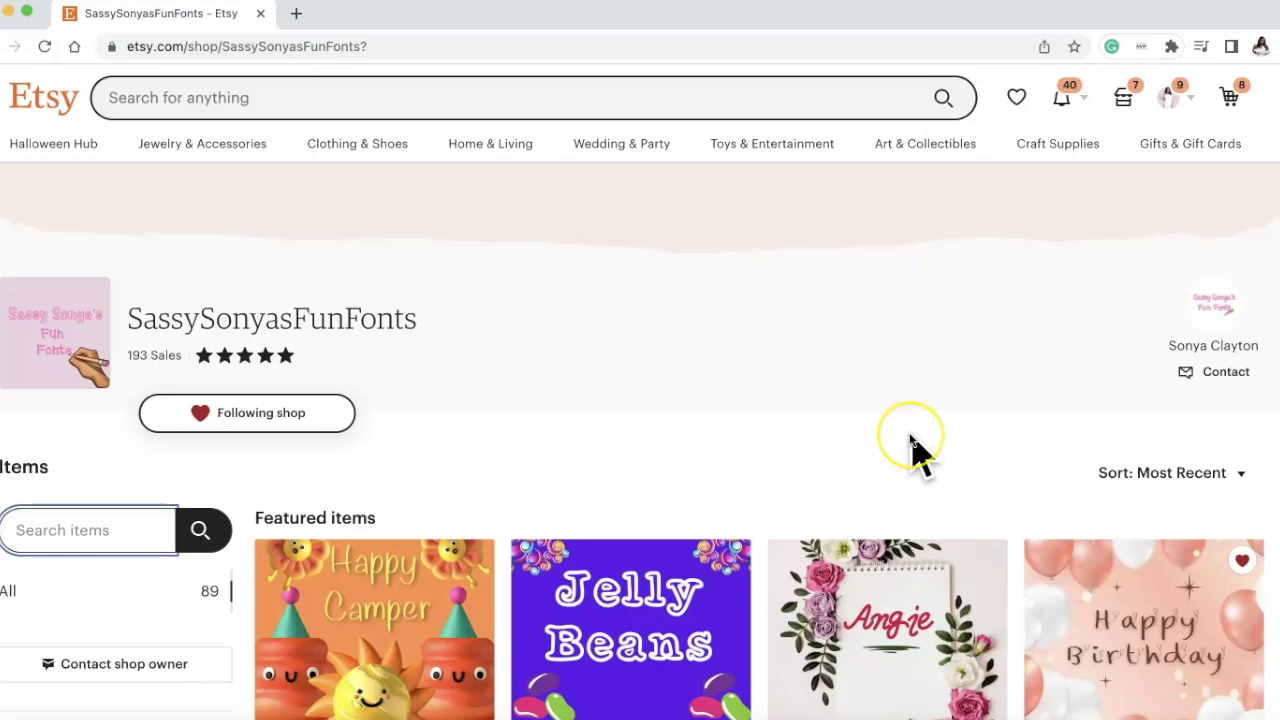
Step: Switch to the SassySonyasFunFonts shop on Etsy and look through its font listings through page 3
{"action": "scroll", "coordinate": [914, 449], "scroll_direction": "down", "scroll_amount": 2}
{"action": "scroll", "coordinate": [914, 449], "scroll_direction": "down", "scroll_amount": 15}
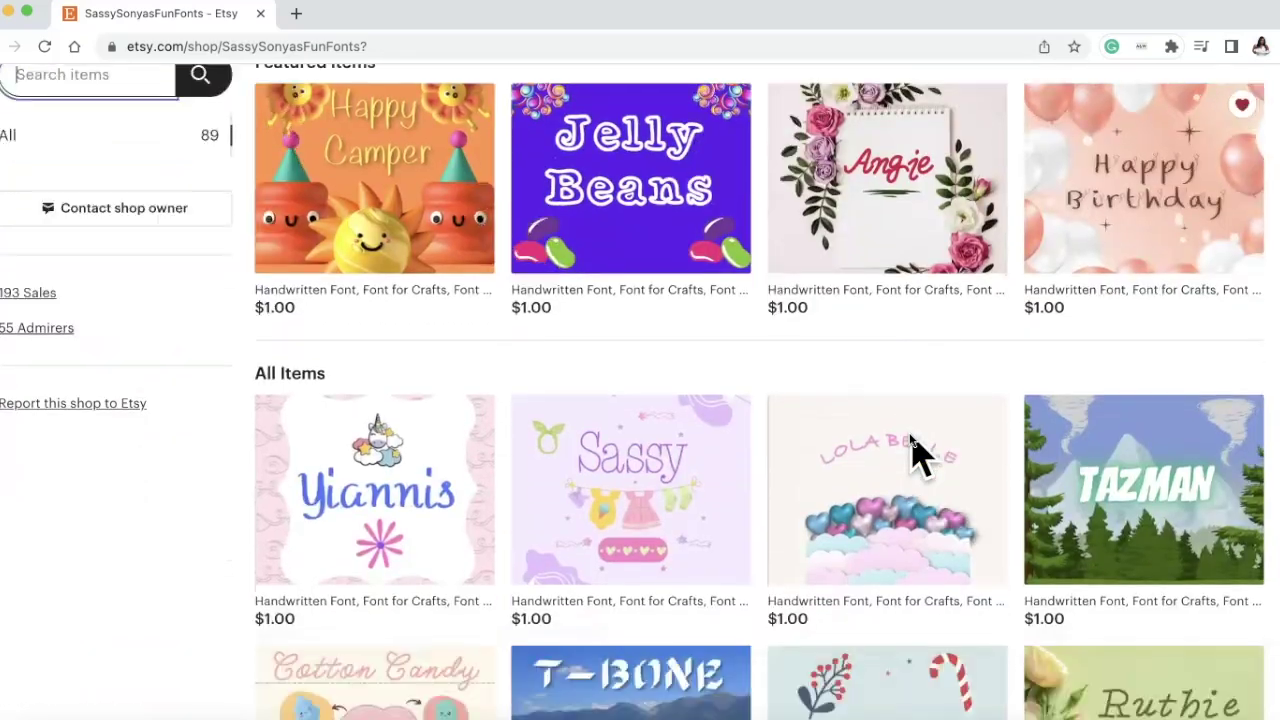
{"action": "scroll", "coordinate": [914, 449], "scroll_direction": "down", "scroll_amount": 18}
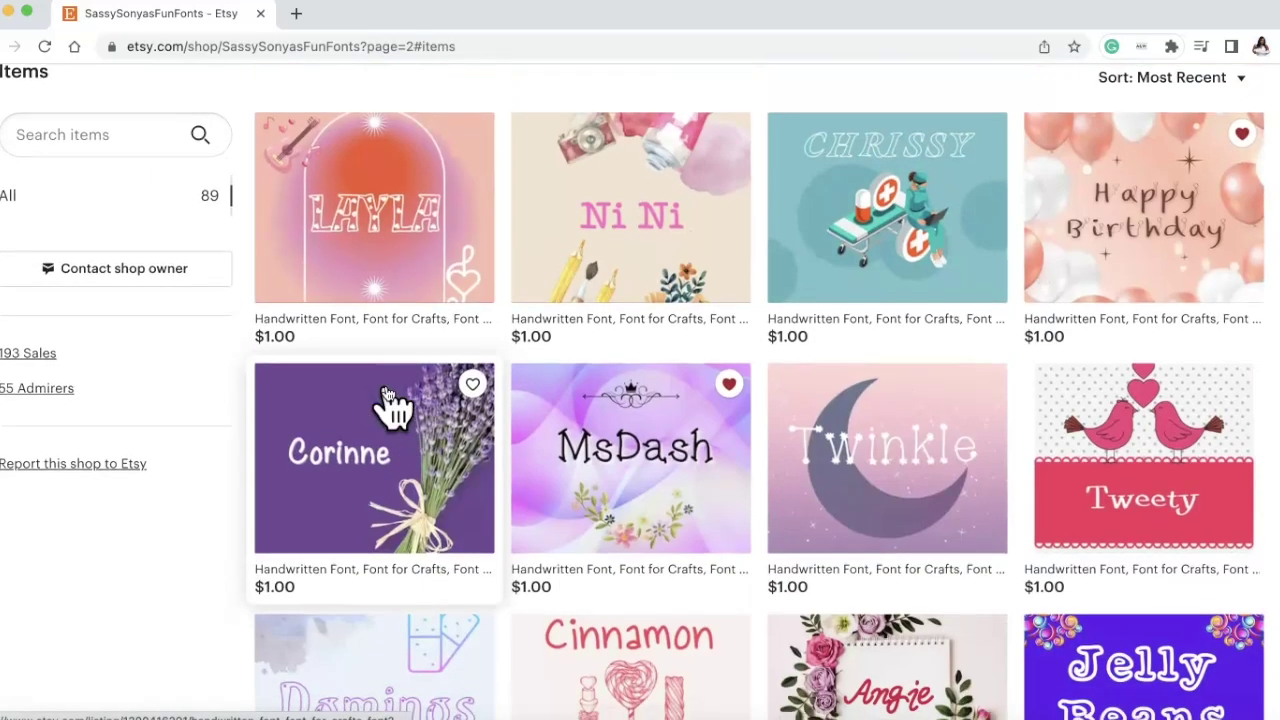
{"action": "scroll", "coordinate": [390, 400], "scroll_direction": "down", "scroll_amount": 4}
{"action": "scroll", "coordinate": [390, 400], "scroll_direction": "down", "scroll_amount": 15}
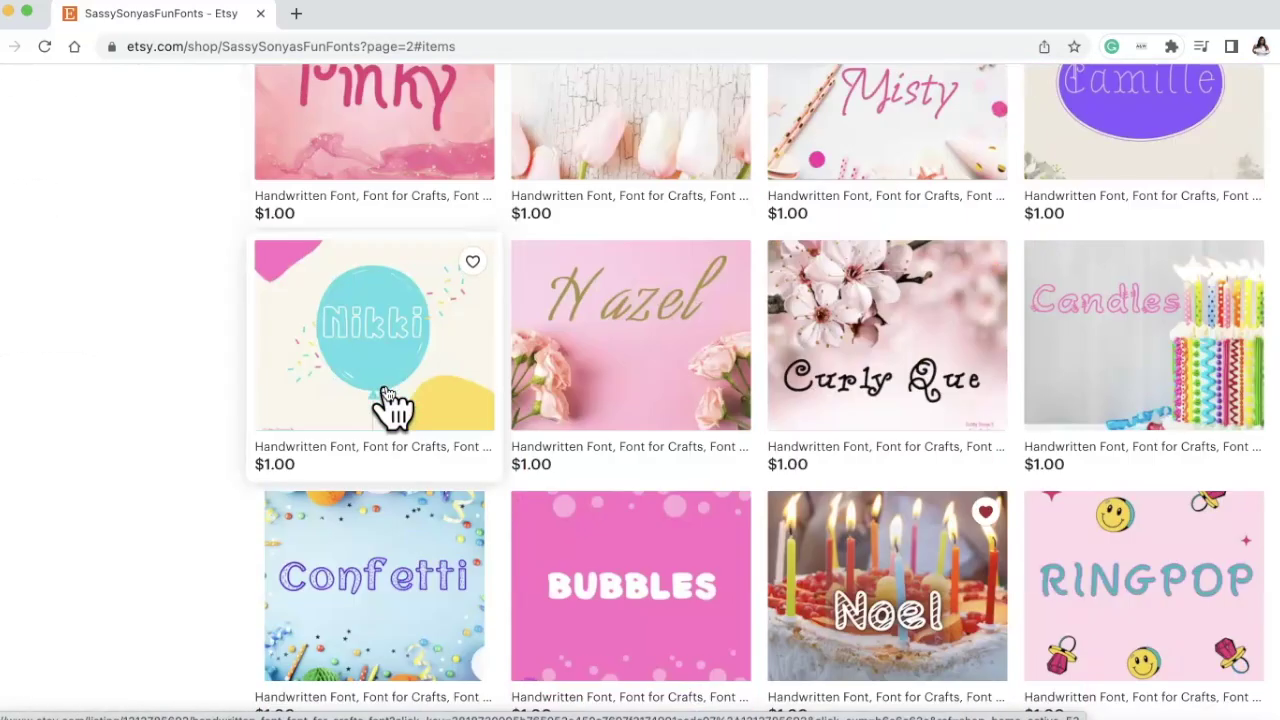
{"action": "scroll", "coordinate": [390, 400], "scroll_direction": "down", "scroll_amount": 16}
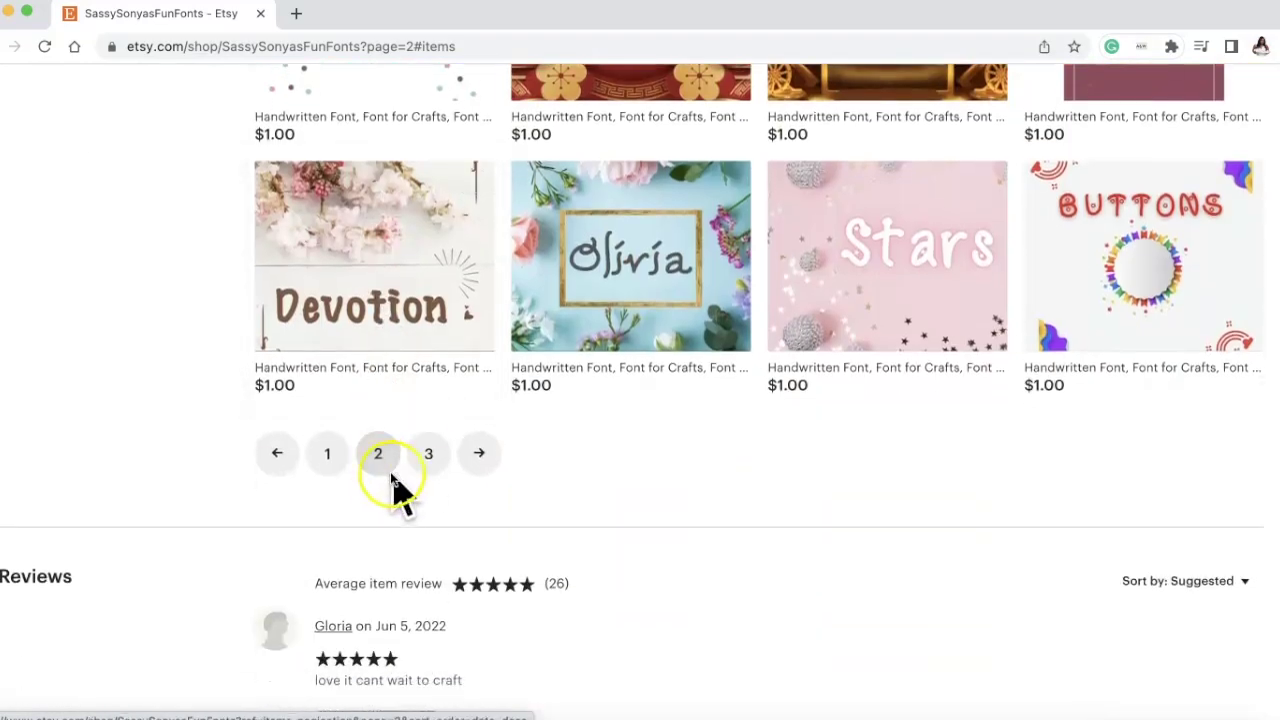
{"action": "left_click", "coordinate": [428, 458]}
{"action": "scroll", "coordinate": [430, 470], "scroll_direction": "down", "scroll_amount": 14}
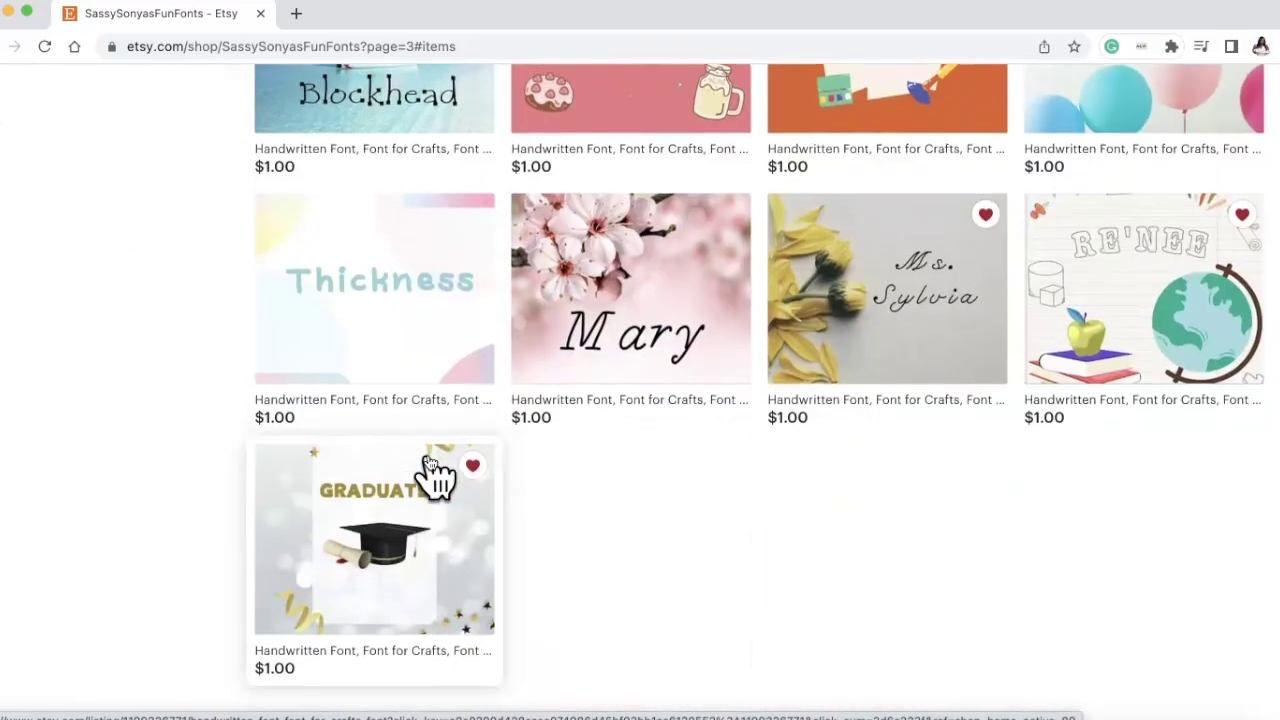
Step: Open the Thickness handwritten font listing and examine its preview, description, delivery details and shop reviews
{"action": "left_click", "coordinate": [318, 265]}
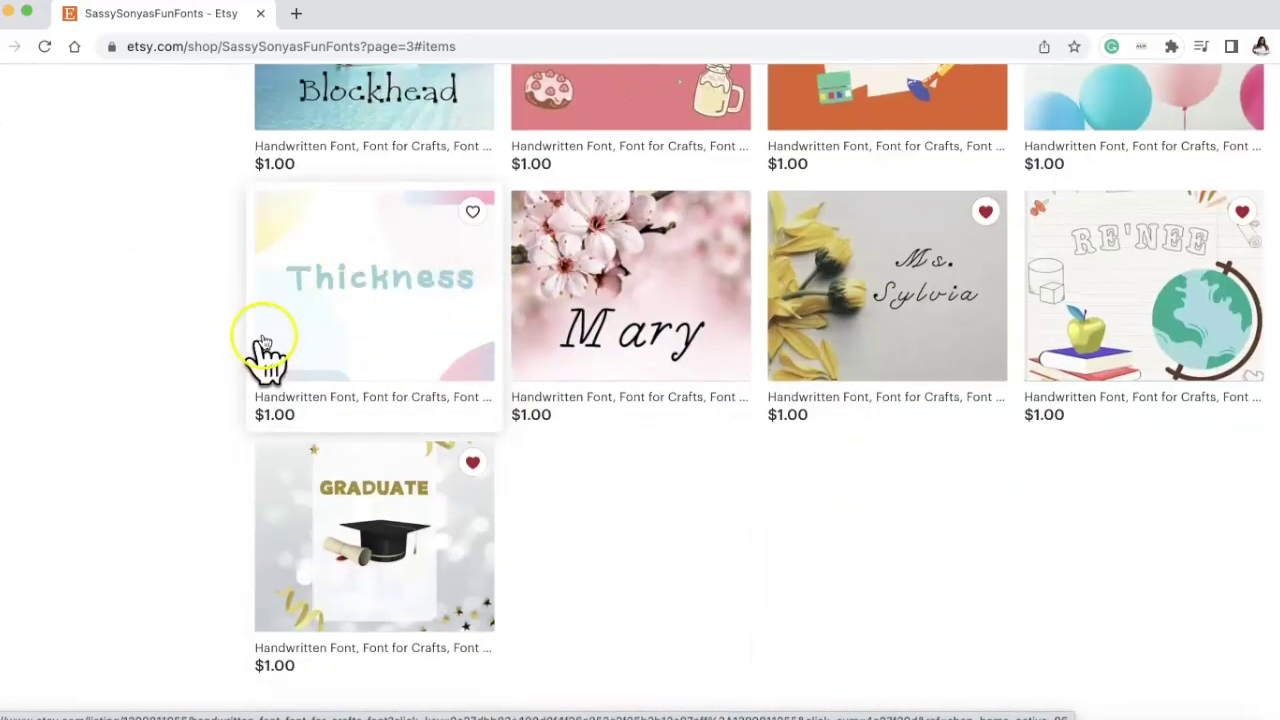
{"action": "left_click", "coordinate": [379, 326]}
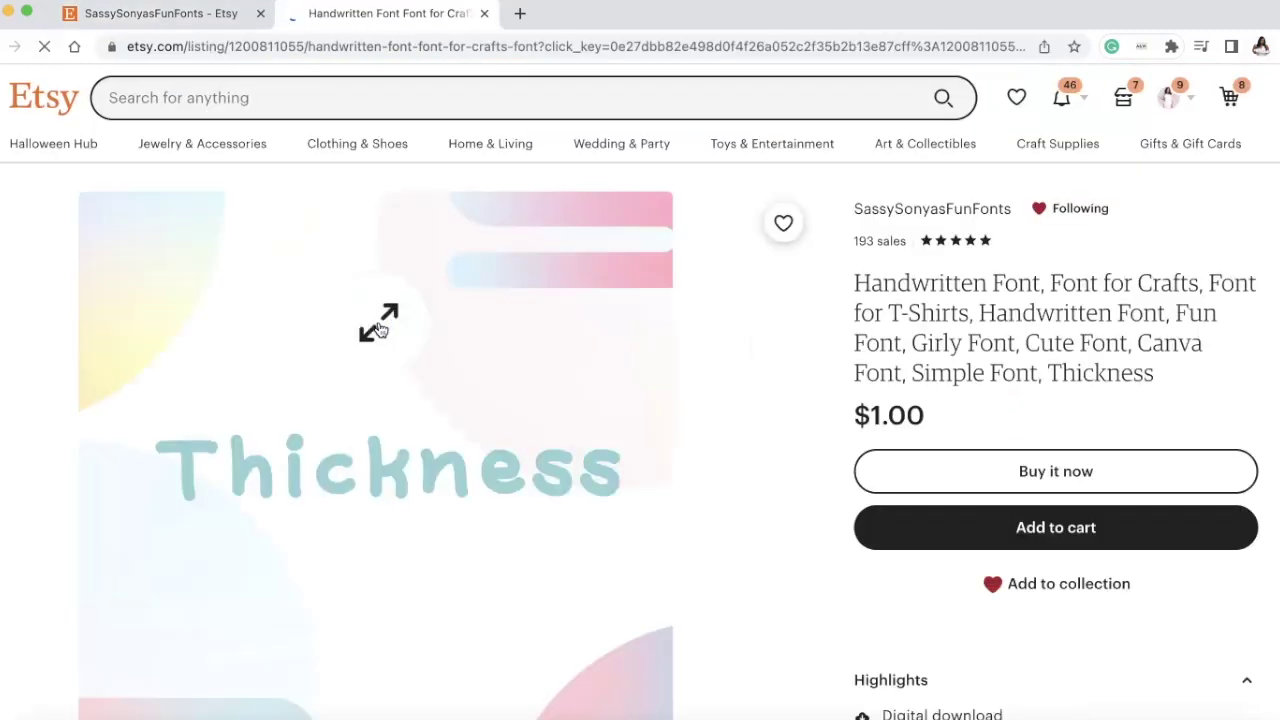
{"action": "scroll", "coordinate": [379, 326], "scroll_direction": "down", "scroll_amount": 3}
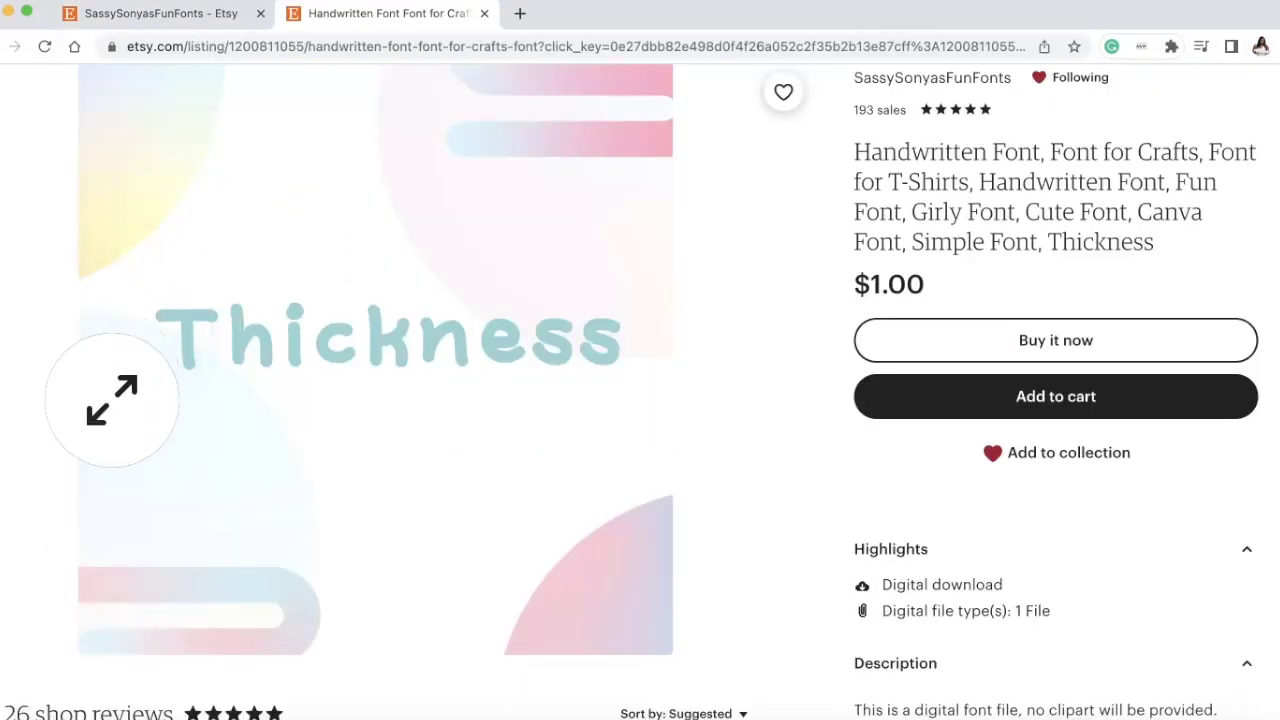
{"action": "scroll", "coordinate": [112, 400], "scroll_direction": "up", "scroll_amount": 1}
{"action": "scroll", "coordinate": [112, 400], "scroll_direction": "down", "scroll_amount": 5}
{"action": "scroll", "coordinate": [112, 400], "scroll_direction": "down", "scroll_amount": 3}
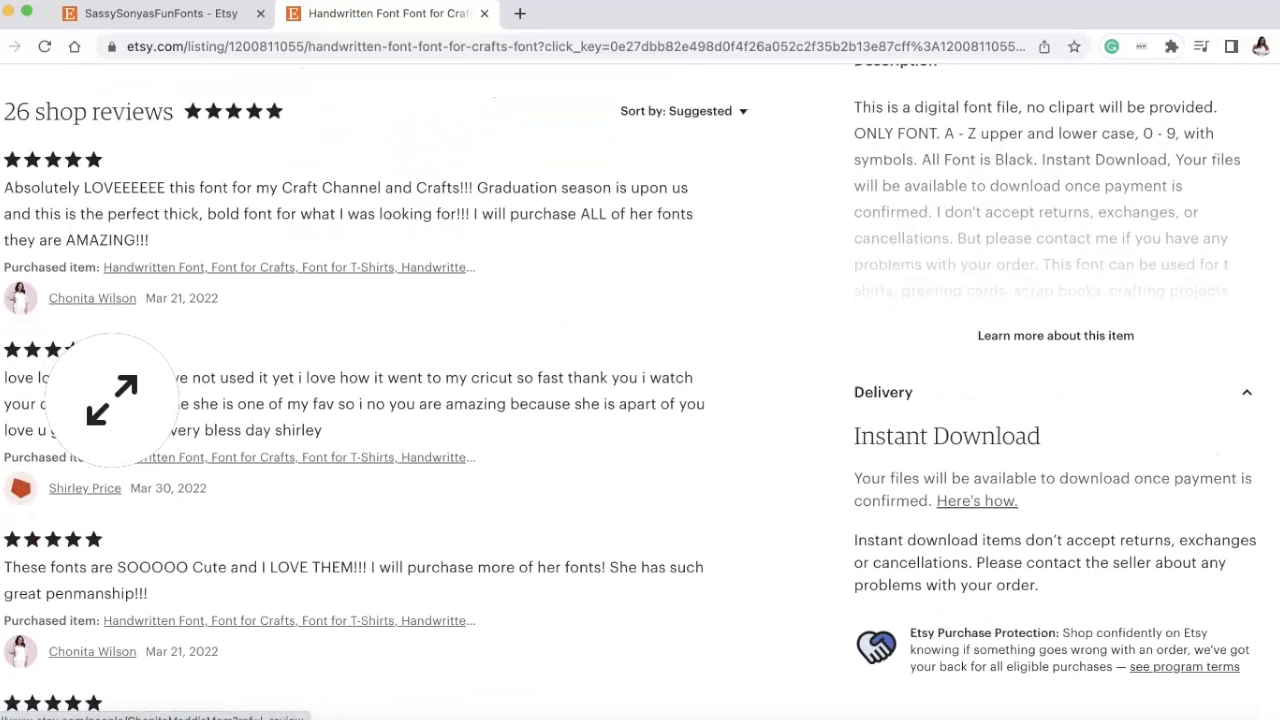
{"action": "scroll", "coordinate": [112, 400], "scroll_direction": "down", "scroll_amount": 2}
{"action": "scroll", "coordinate": [112, 400], "scroll_direction": "up", "scroll_amount": 2}
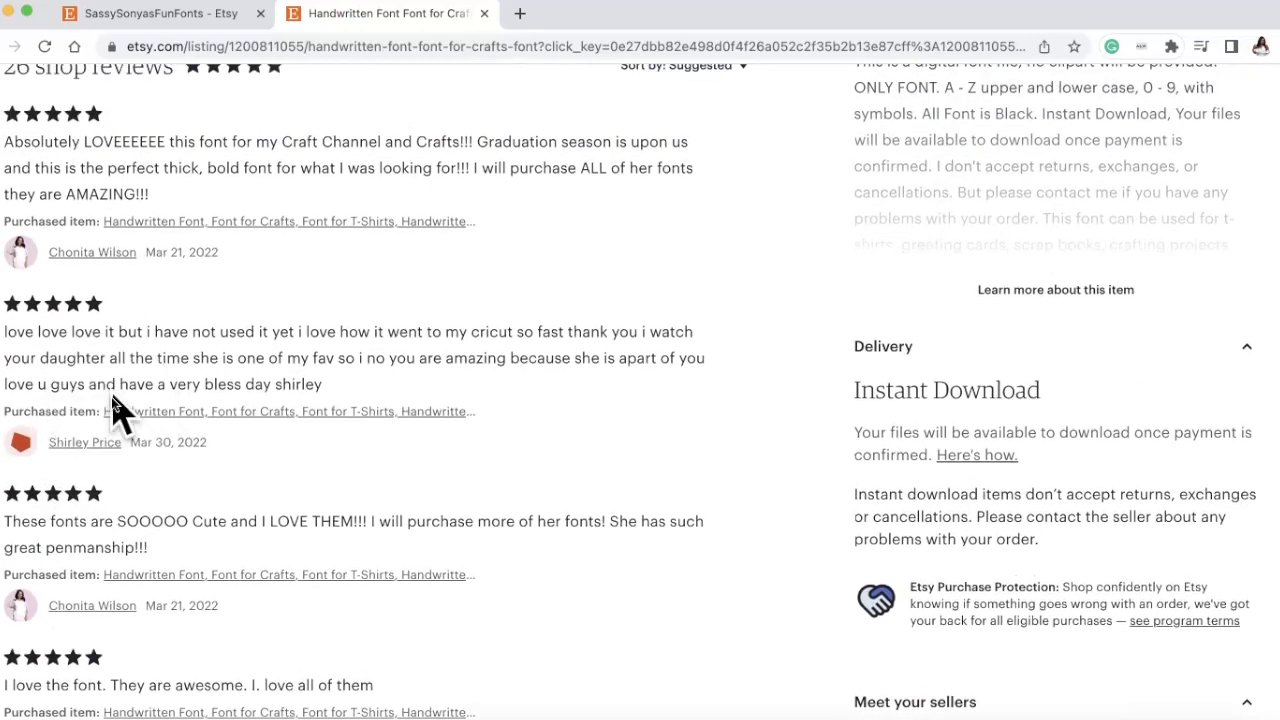
{"action": "scroll", "coordinate": [82, 519], "scroll_direction": "down", "scroll_amount": 4}
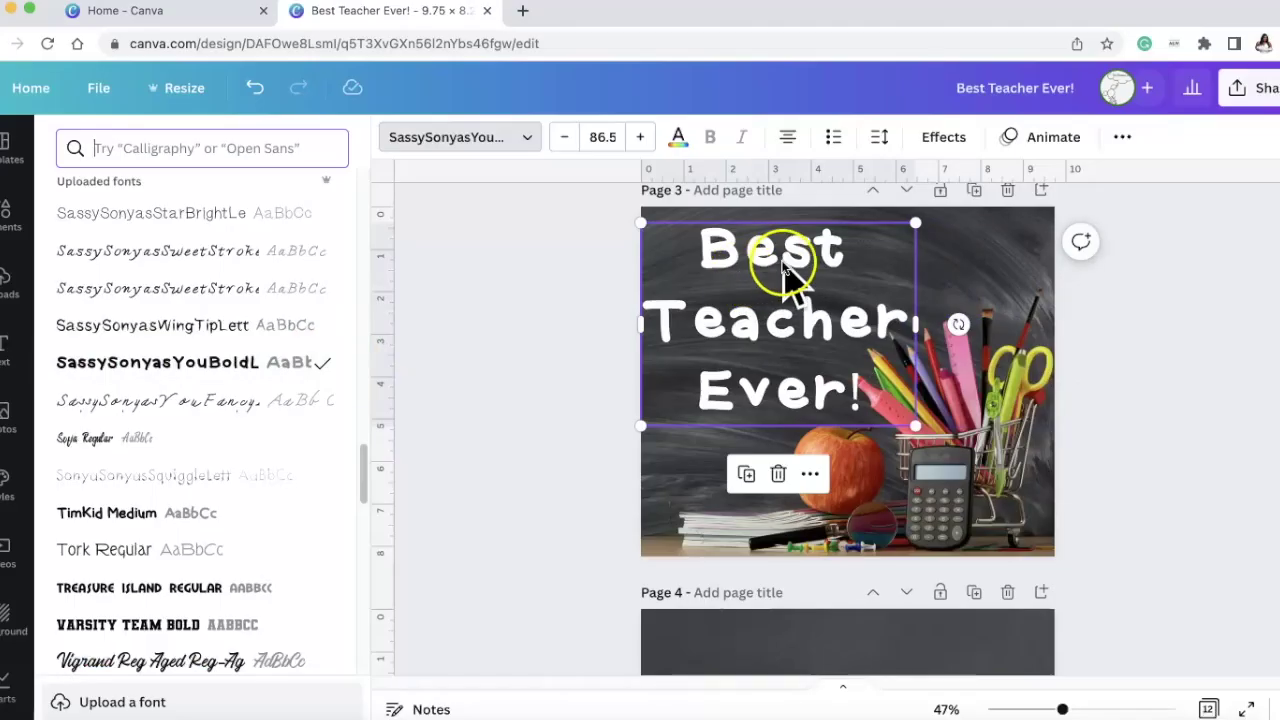
Step: Return to the Canva design, shrink page 3's "Best Teacher Ever!" text to size 73.6 and reposition it on the empty chalkboard area
{"action": "left_click_drag", "start_coordinate": [634, 216], "coordinate": [681, 253]}
{"action": "left_click_drag", "start_coordinate": [805, 318], "coordinate": [784, 296]}
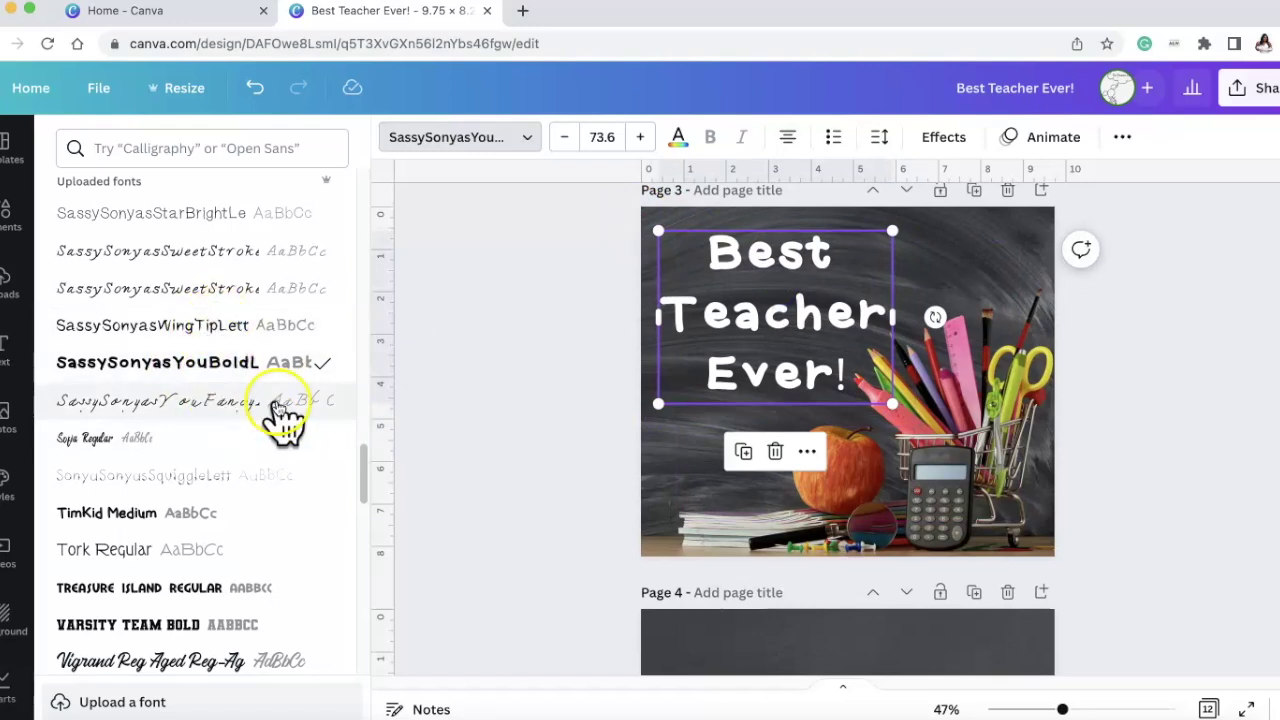
Step: Try the TimKid Medium font and a search for "chal" fonts on a duplicate of page 3
{"action": "left_click", "coordinate": [975, 191]}
{"action": "left_click", "coordinate": [825, 356]}
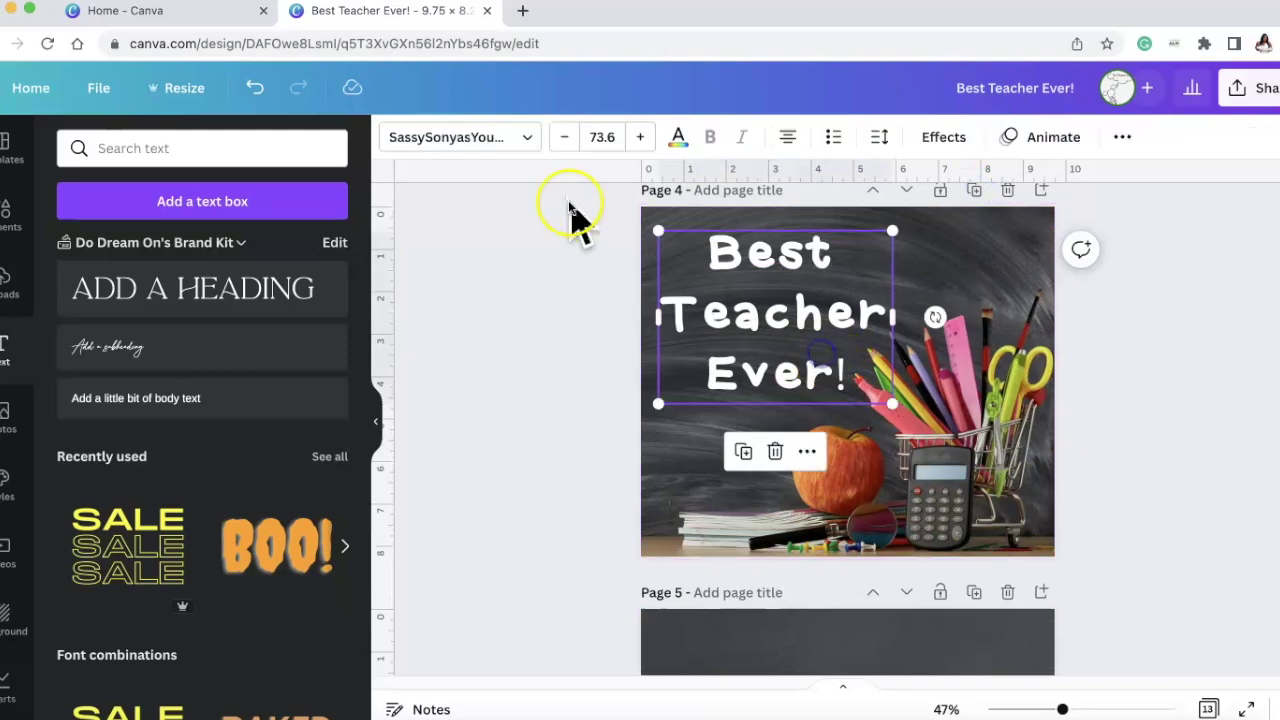
{"action": "left_click", "coordinate": [530, 150]}
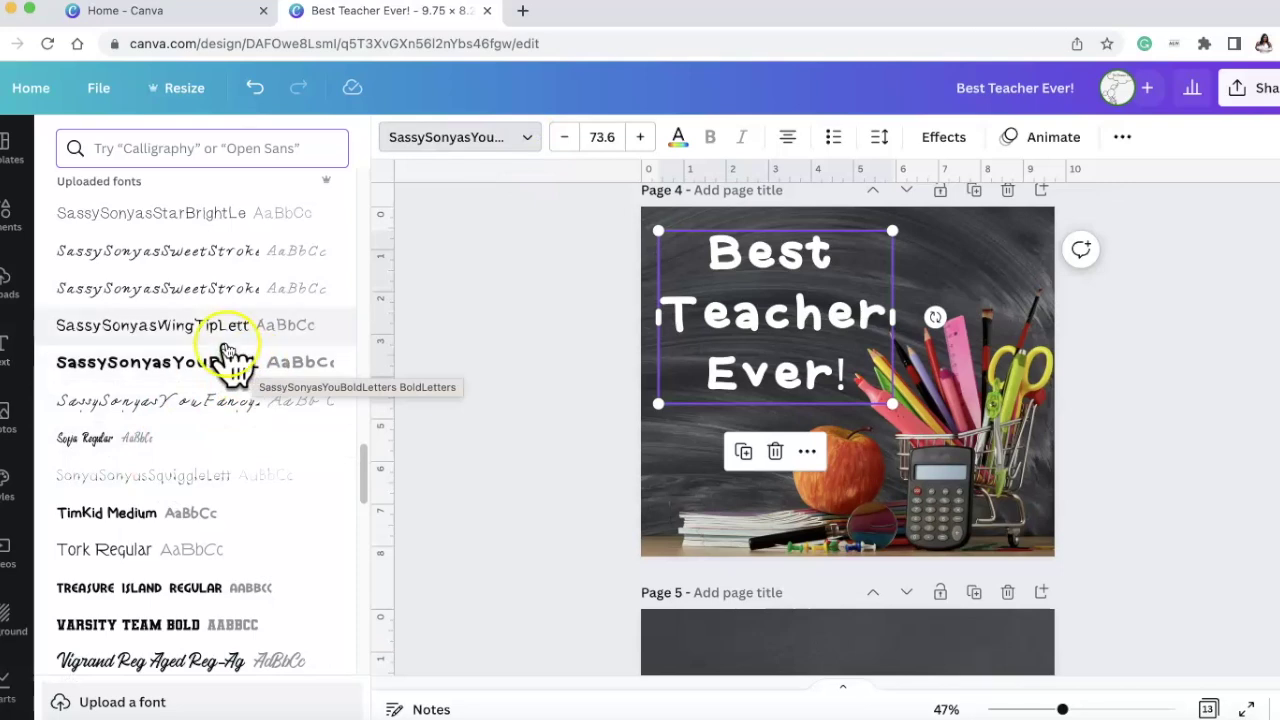
{"action": "scroll", "coordinate": [234, 360], "scroll_direction": "down", "scroll_amount": 3}
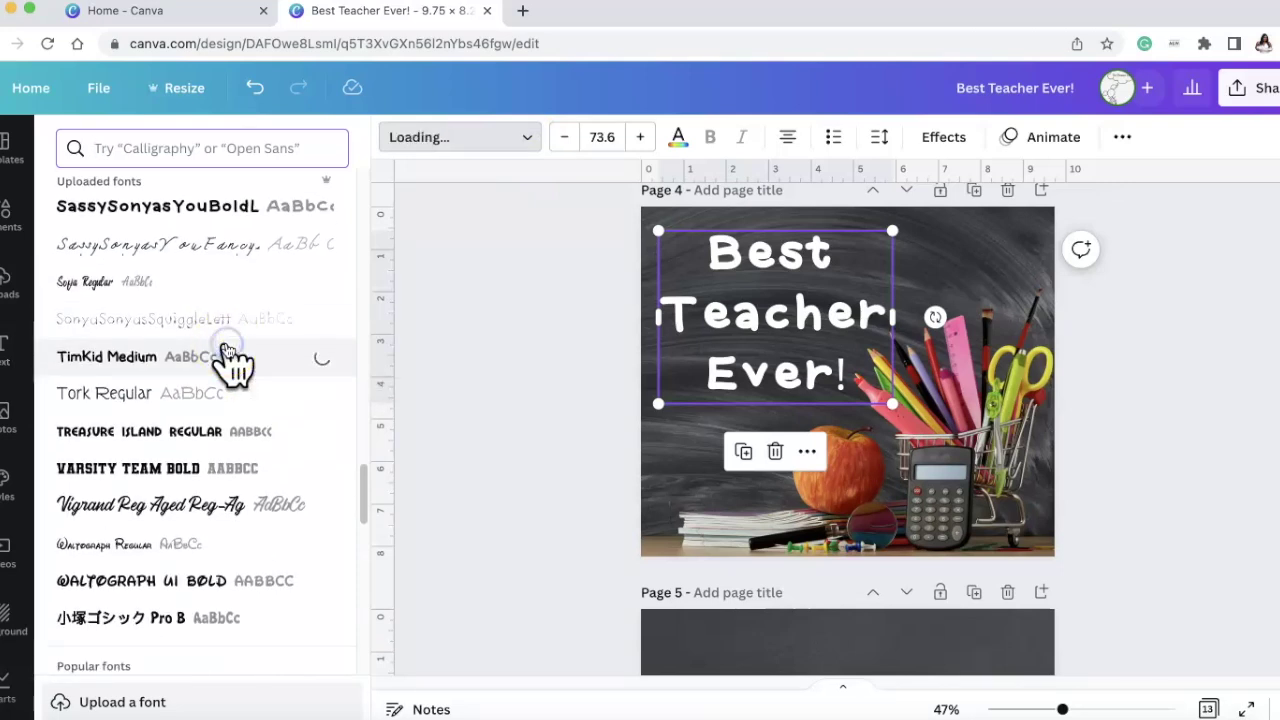
{"action": "scroll", "coordinate": [223, 363], "scroll_direction": "down", "scroll_amount": 10}
{"action": "type", "text": "chal"}
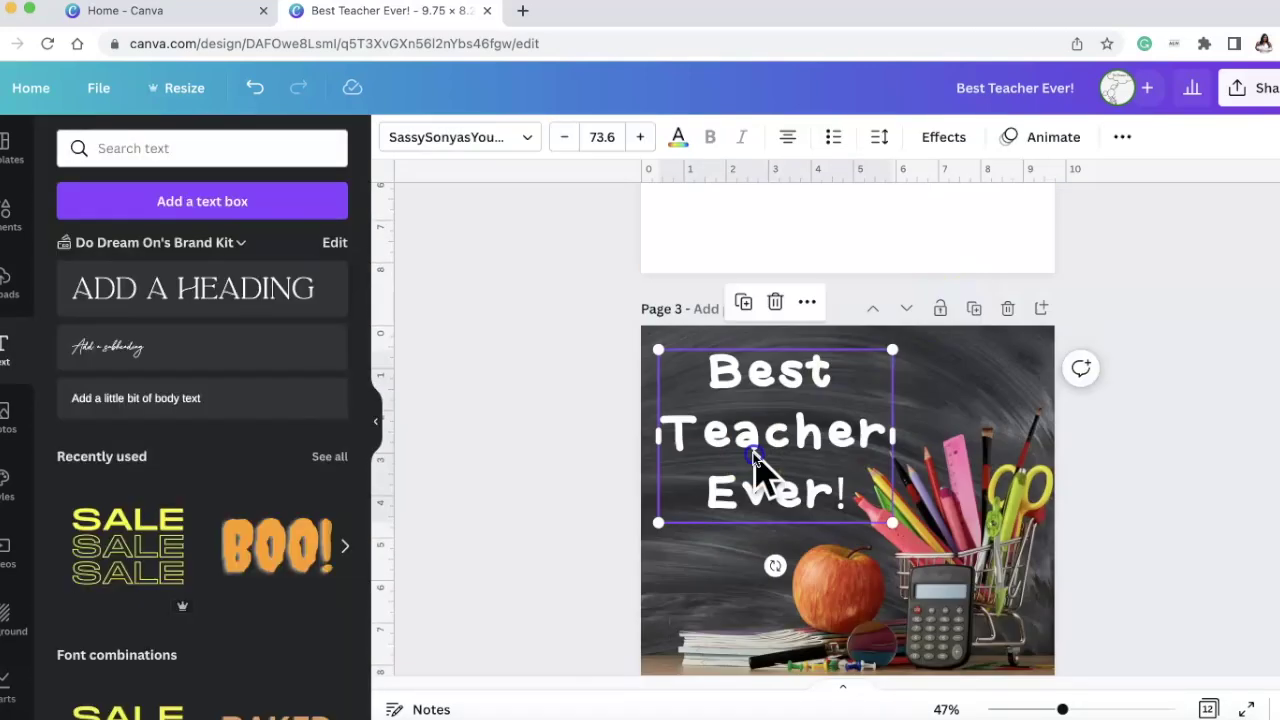
{"action": "left_click", "coordinate": [527, 137]}
{"action": "left_click", "coordinate": [329, 147]}
Step: Try the yellow from the default colors on page 3's "Best Teacher Ever!" text
{"action": "left_click", "coordinate": [678, 137]}
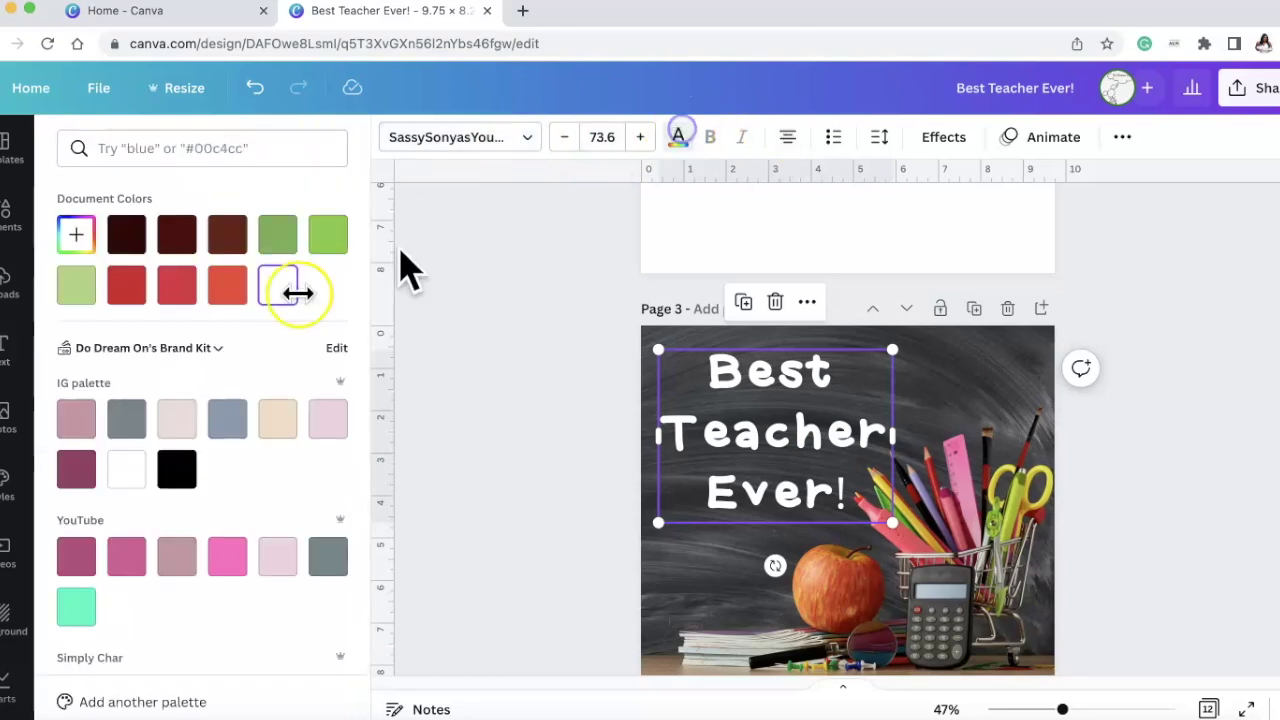
{"action": "scroll", "coordinate": [223, 386], "scroll_direction": "down", "scroll_amount": 5}
{"action": "left_click", "coordinate": [227, 632]}
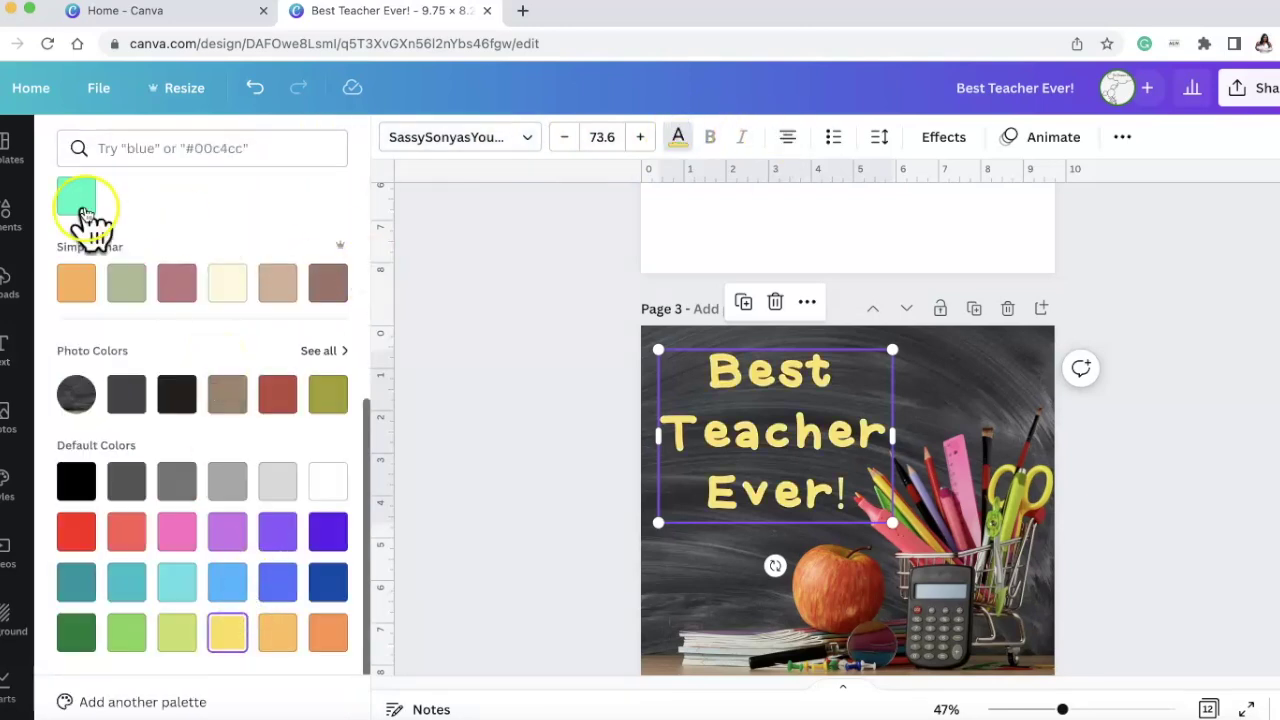
Step: Try custom yellows such as #EFC109 and #E8D94C on page 3's "Best Teacher Ever!" text
{"action": "scroll", "coordinate": [104, 230], "scroll_direction": "up", "scroll_amount": 5}
{"action": "left_click", "coordinate": [72, 240]}
{"action": "left_click_drag", "start_coordinate": [243, 312], "coordinate": [243, 281]}
{"action": "left_click", "coordinate": [312, 286]}
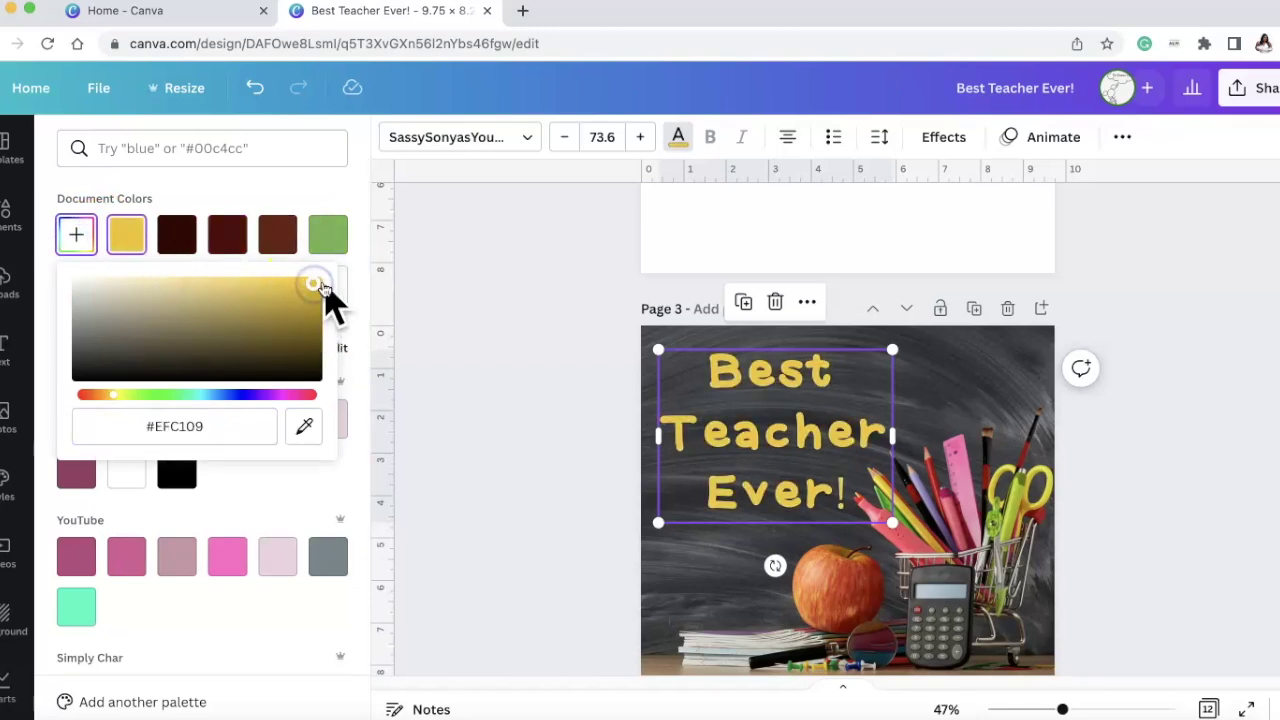
{"action": "left_click_drag", "start_coordinate": [114, 394], "coordinate": [119, 394]}
{"action": "left_click", "coordinate": [241, 286]}
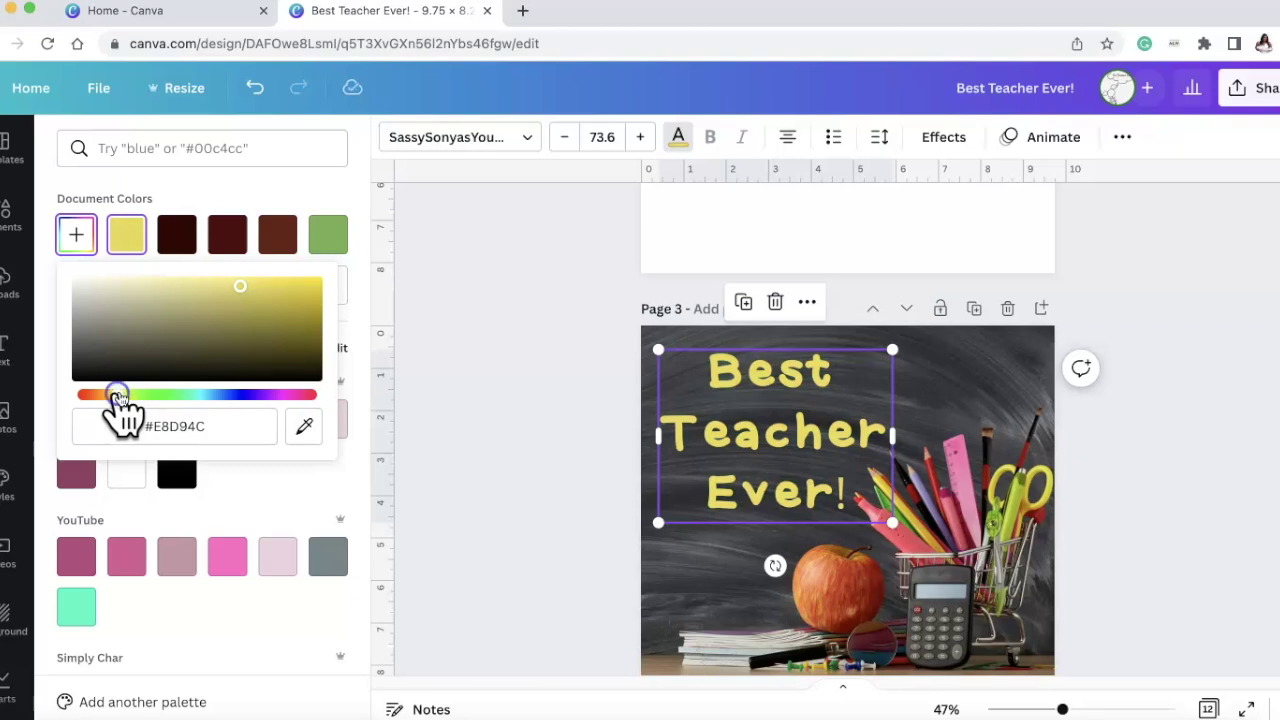
{"action": "left_click", "coordinate": [1027, 495]}
Step: Show all photo colors and try the golden yellow from the third photo on page 3's text
{"action": "left_click", "coordinate": [678, 137]}
{"action": "scroll", "coordinate": [280, 370], "scroll_direction": "down", "scroll_amount": 5}
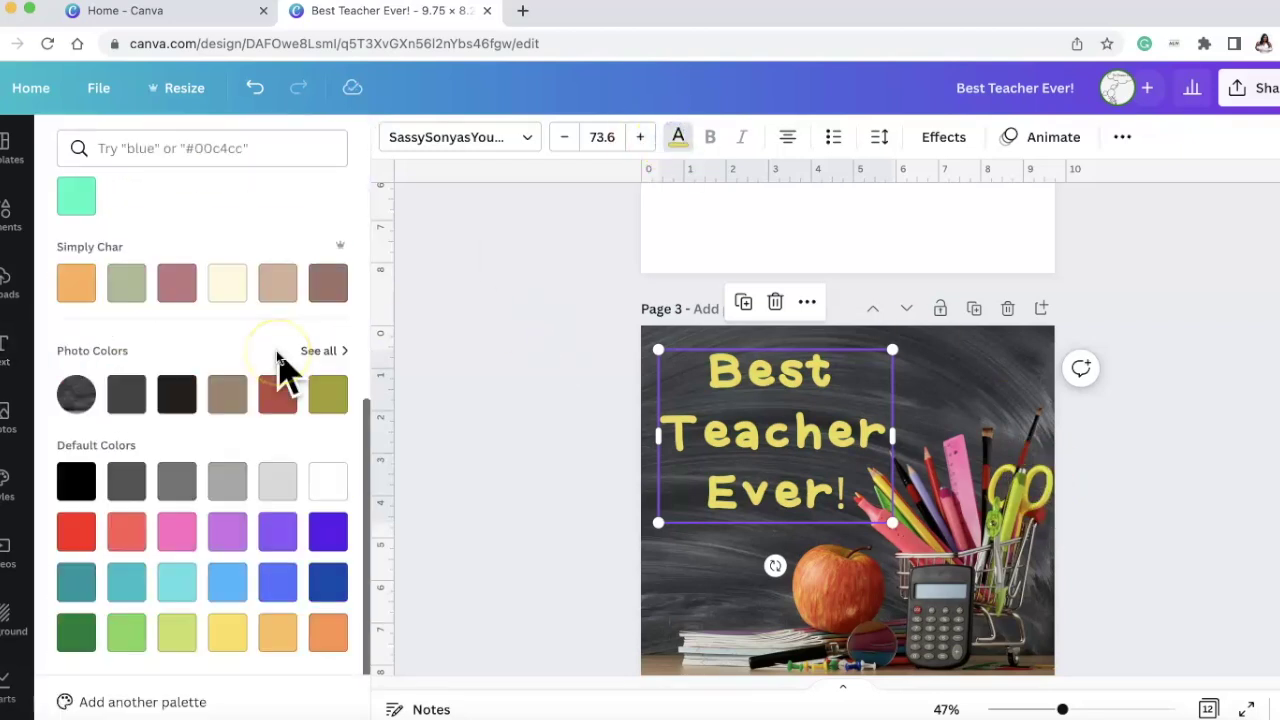
{"action": "left_click", "coordinate": [318, 351]}
{"action": "scroll", "coordinate": [215, 330], "scroll_direction": "down", "scroll_amount": 2}
{"action": "scroll", "coordinate": [205, 400], "scroll_direction": "up", "scroll_amount": 2}
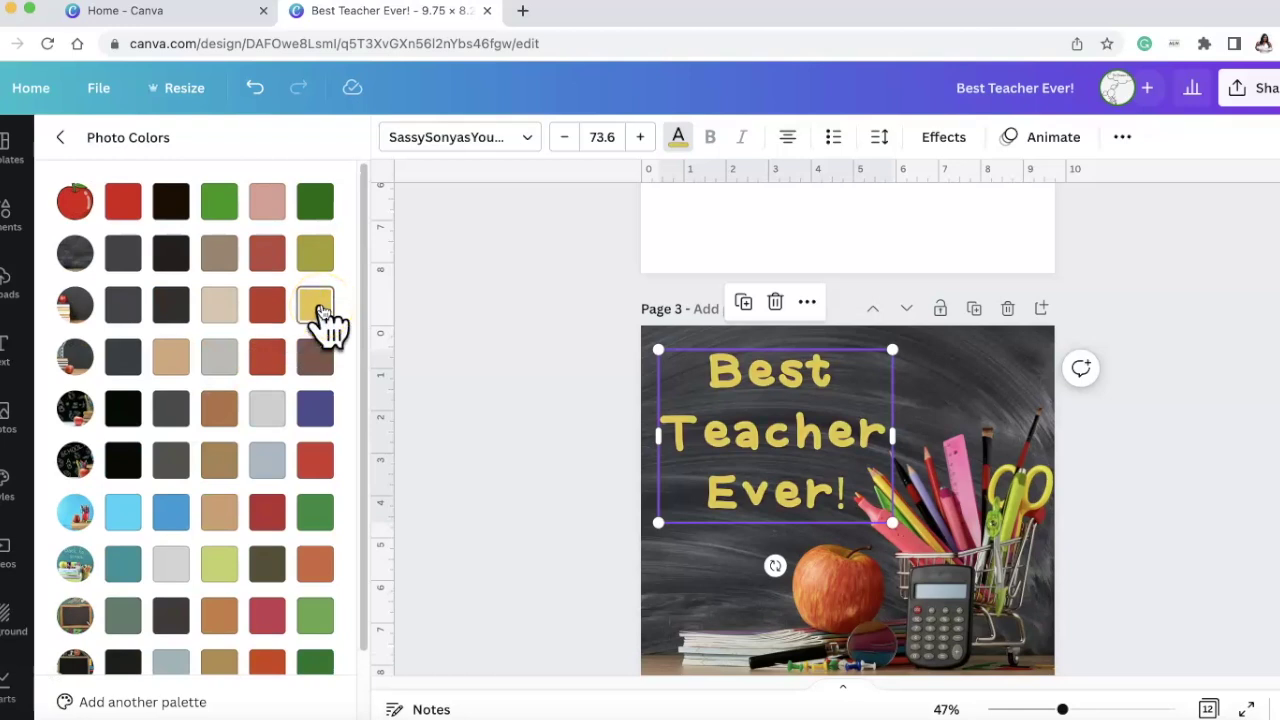
Step: Search the colors for "yellow", compare several yellow swatches, and apply the Cheeky Marguerita yellow to page 3's text
{"action": "left_click", "coordinate": [60, 137]}
{"action": "left_click", "coordinate": [257, 150]}
{"action": "type", "text": "yel"}
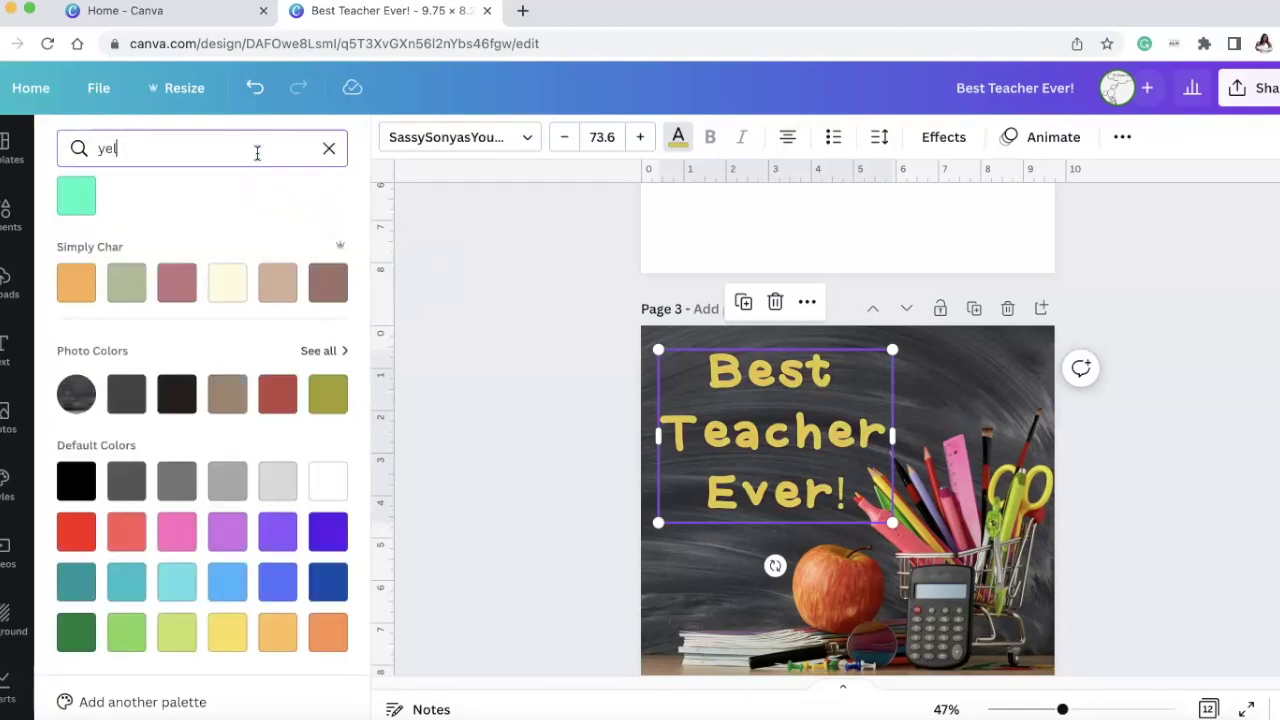
{"action": "type", "text": "low"}
{"action": "left_click", "coordinate": [86, 240]}
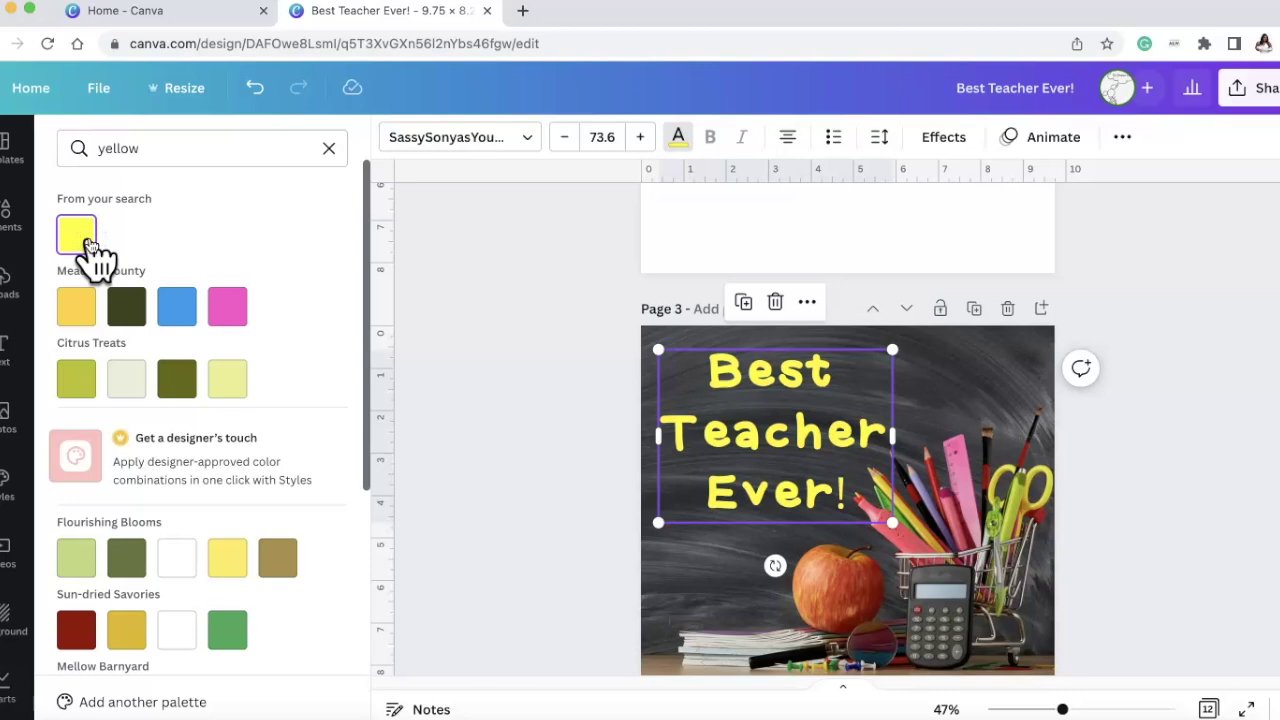
{"action": "left_click", "coordinate": [84, 314]}
{"action": "left_click", "coordinate": [230, 560]}
{"action": "scroll", "coordinate": [223, 463], "scroll_direction": "down", "scroll_amount": 4}
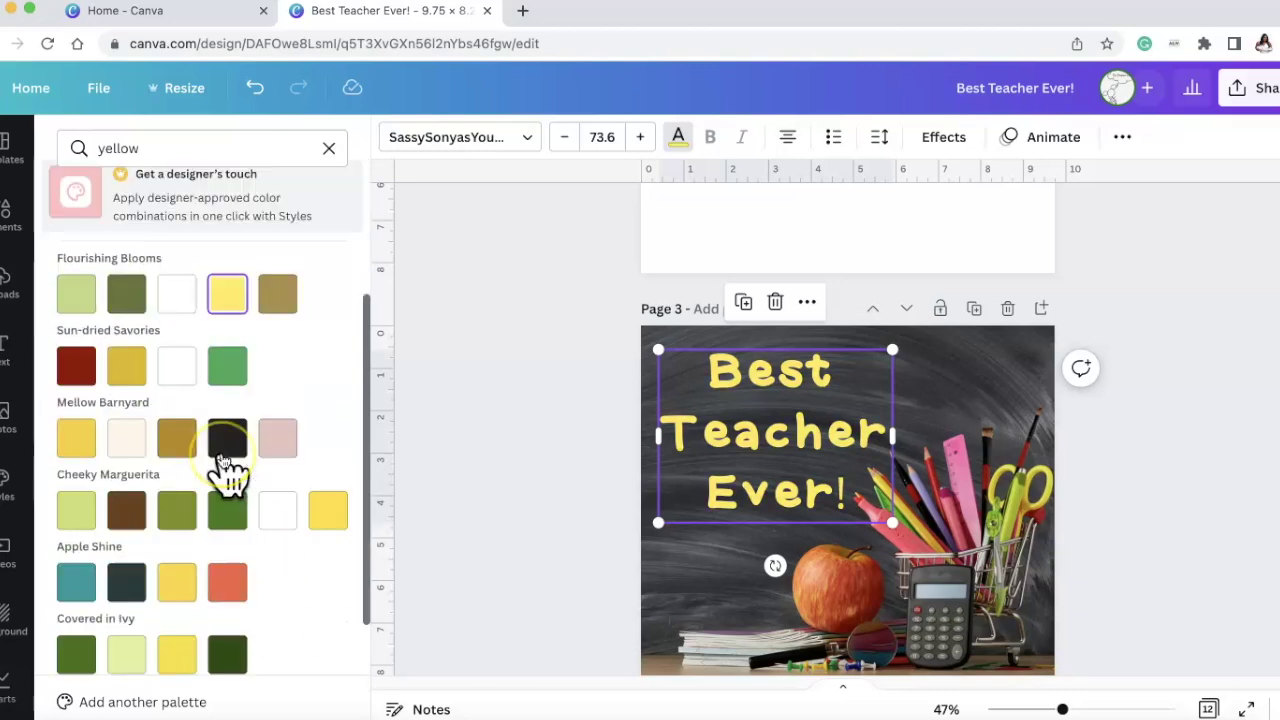
{"action": "left_click", "coordinate": [86, 583]}
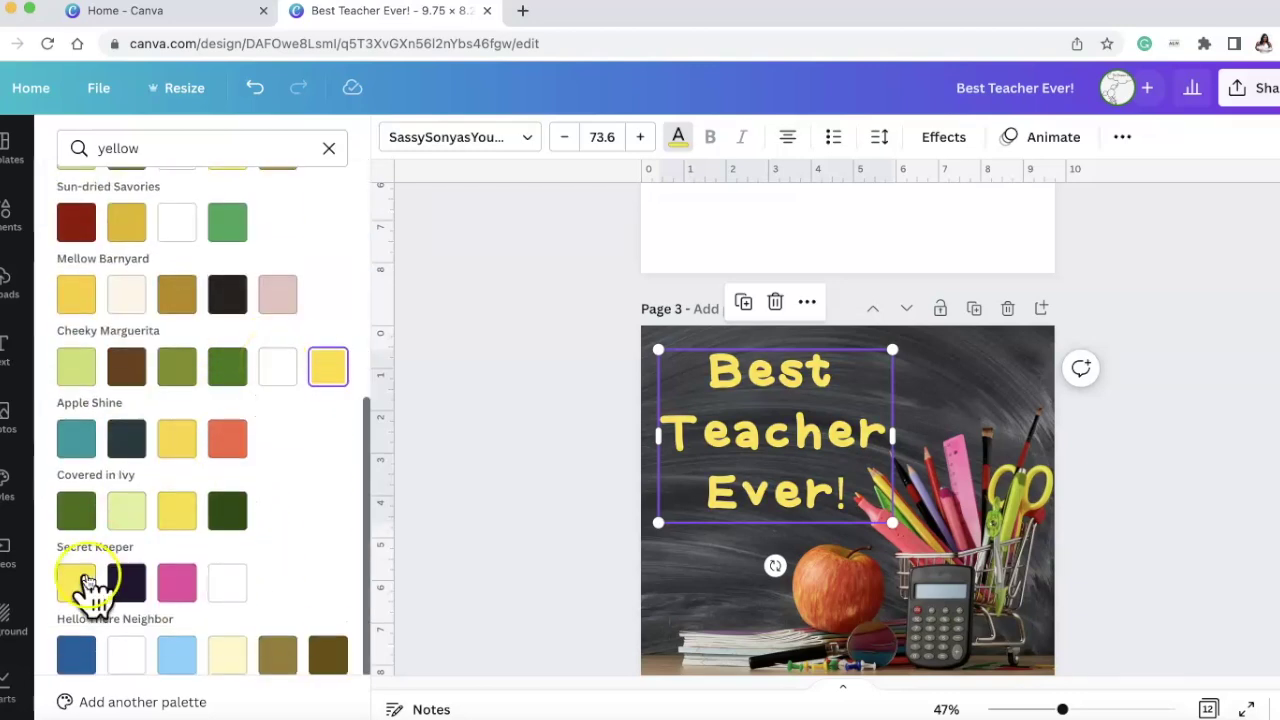
{"action": "left_click", "coordinate": [325, 368]}
{"action": "left_click", "coordinate": [82, 294]}
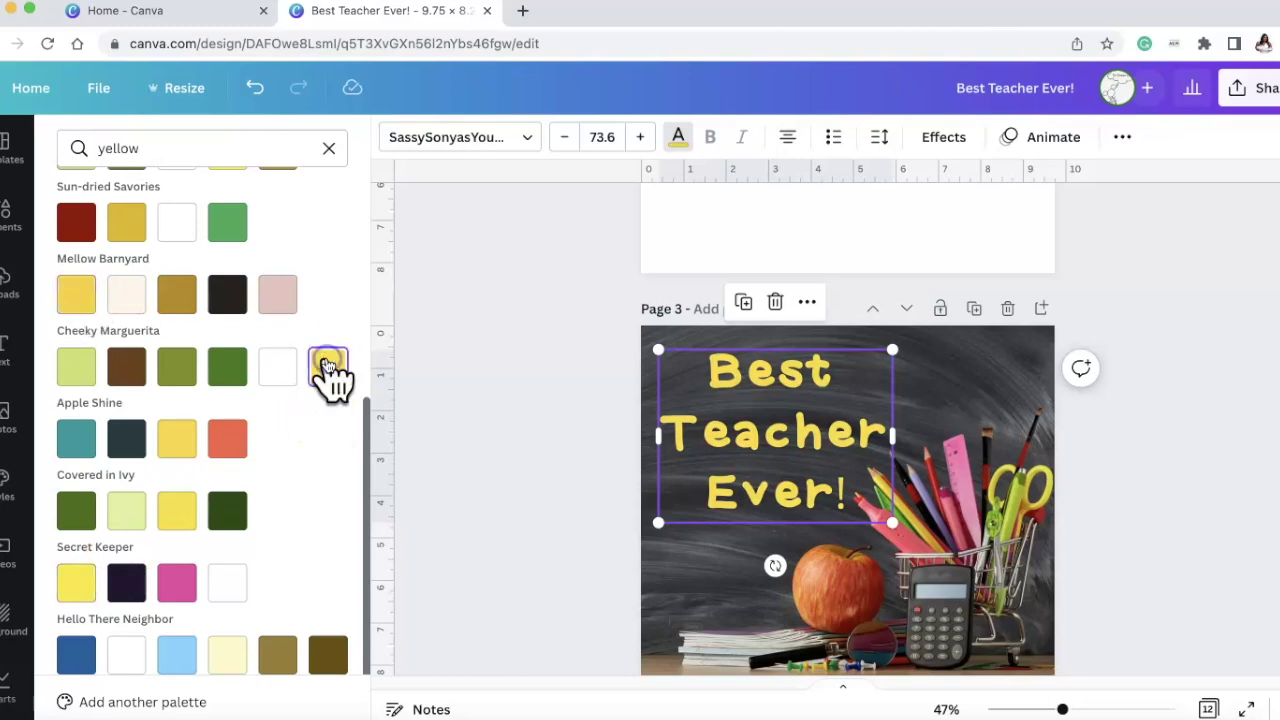
Step: Try the Background effect on page 3's "Best Teacher Ever!" text, replace it with Shadow, and set the shadow offset to 81
{"action": "left_click", "coordinate": [943, 140]}
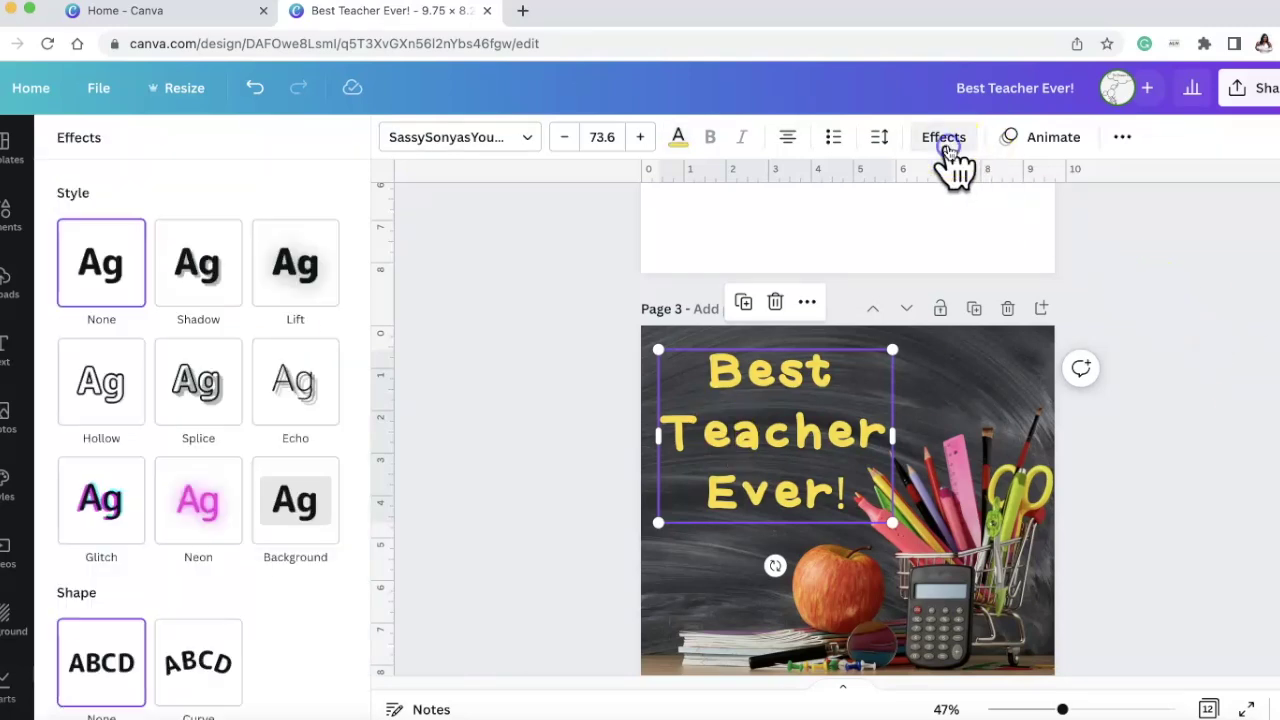
{"action": "left_click", "coordinate": [296, 480]}
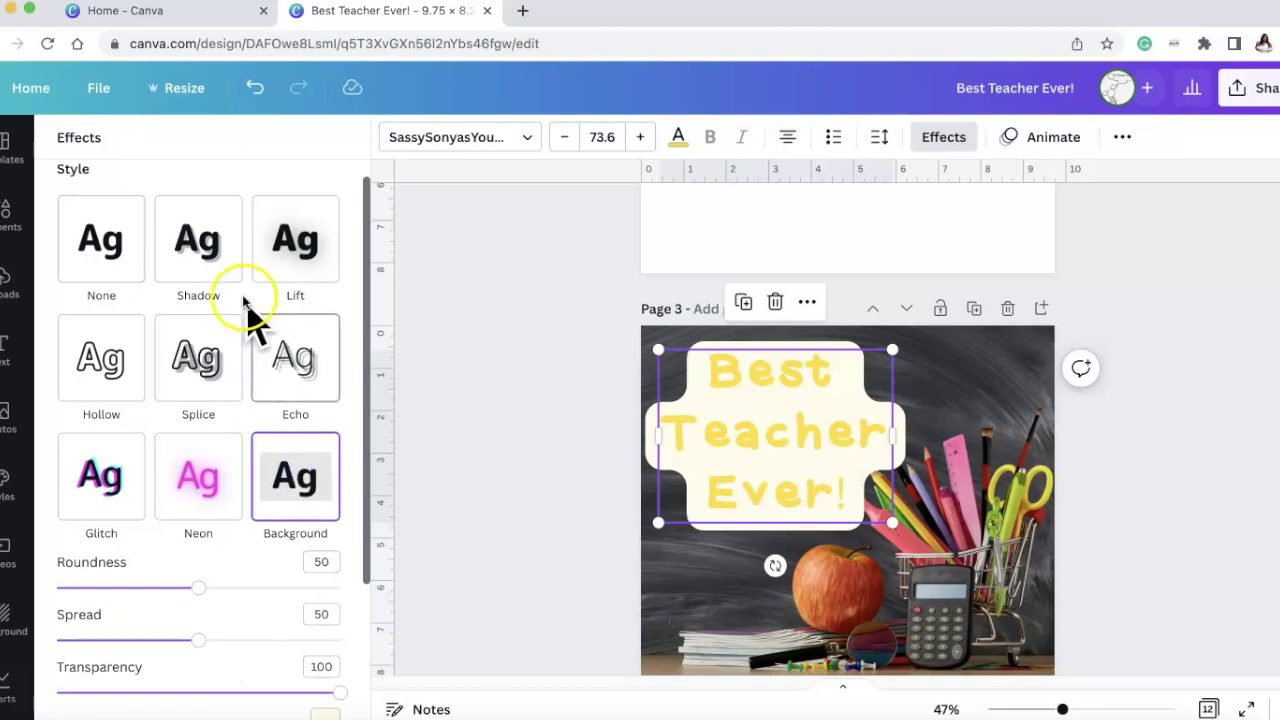
{"action": "left_click", "coordinate": [232, 268]}
{"action": "scroll", "coordinate": [228, 377], "scroll_direction": "down", "scroll_amount": 5}
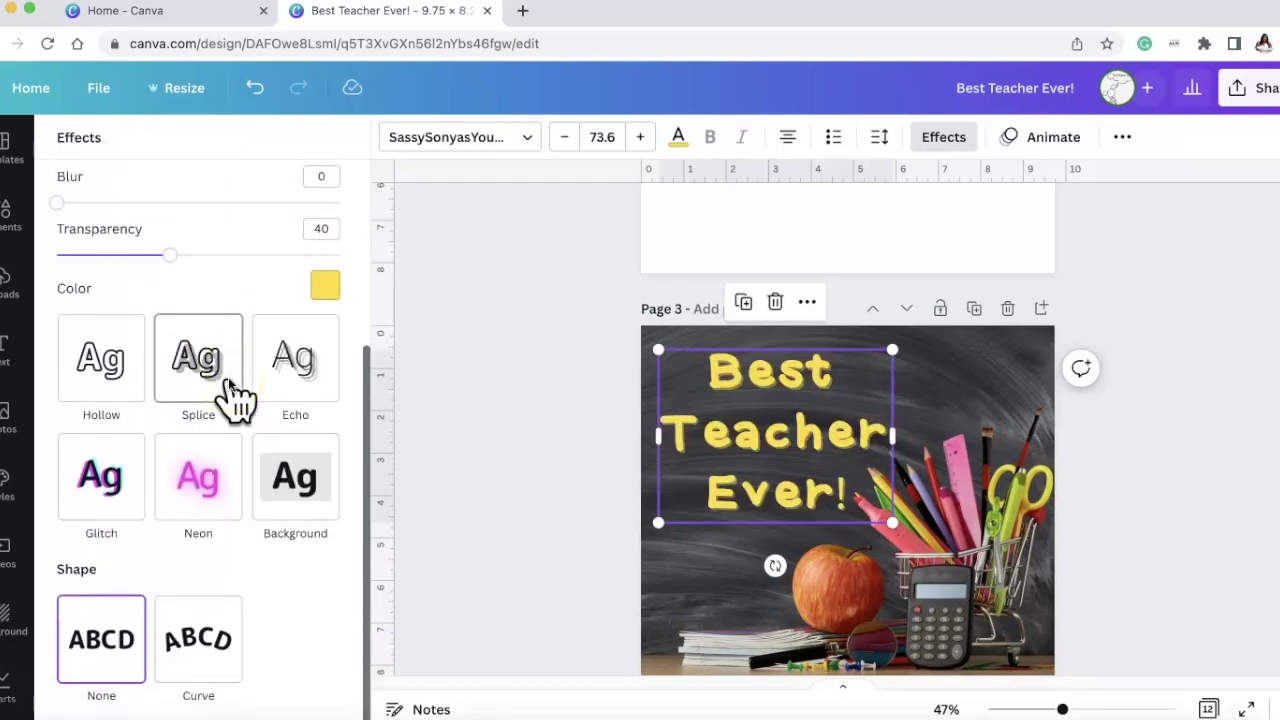
{"action": "scroll", "coordinate": [228, 377], "scroll_direction": "up", "scroll_amount": 2}
{"action": "scroll", "coordinate": [228, 377], "scroll_direction": "up", "scroll_amount": 3}
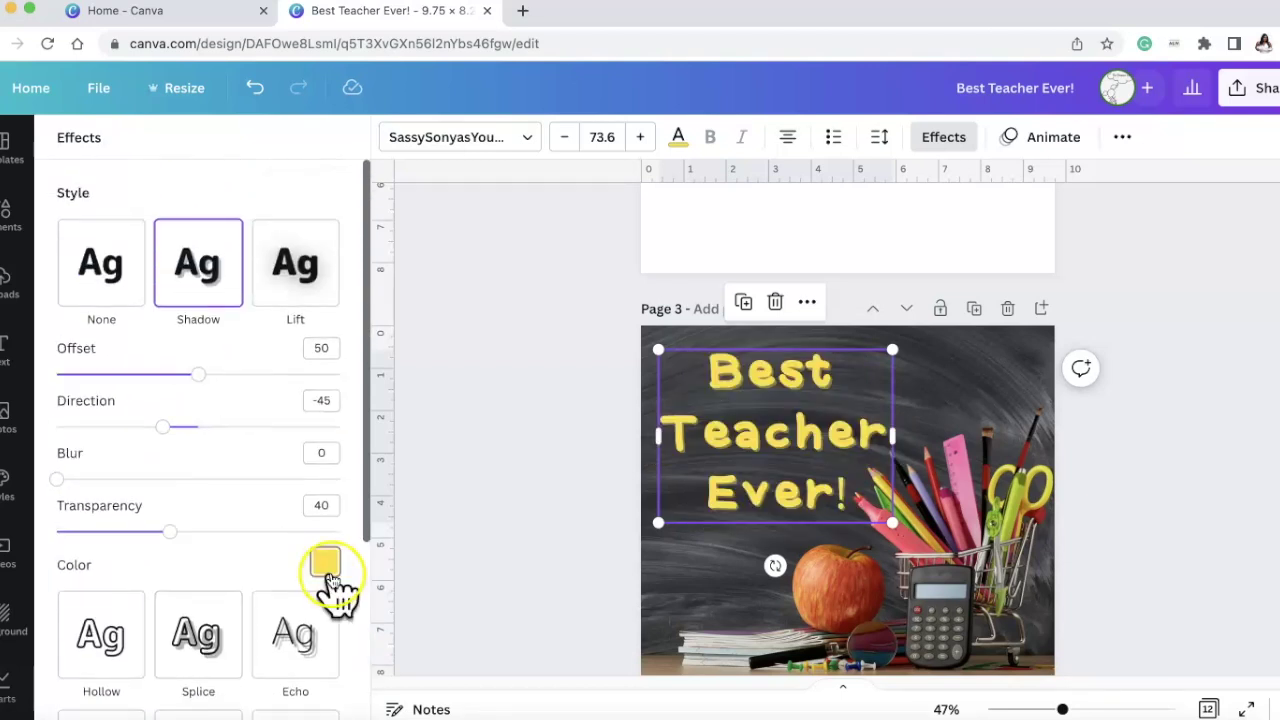
{"action": "left_click_drag", "start_coordinate": [198, 374], "coordinate": [335, 372]}
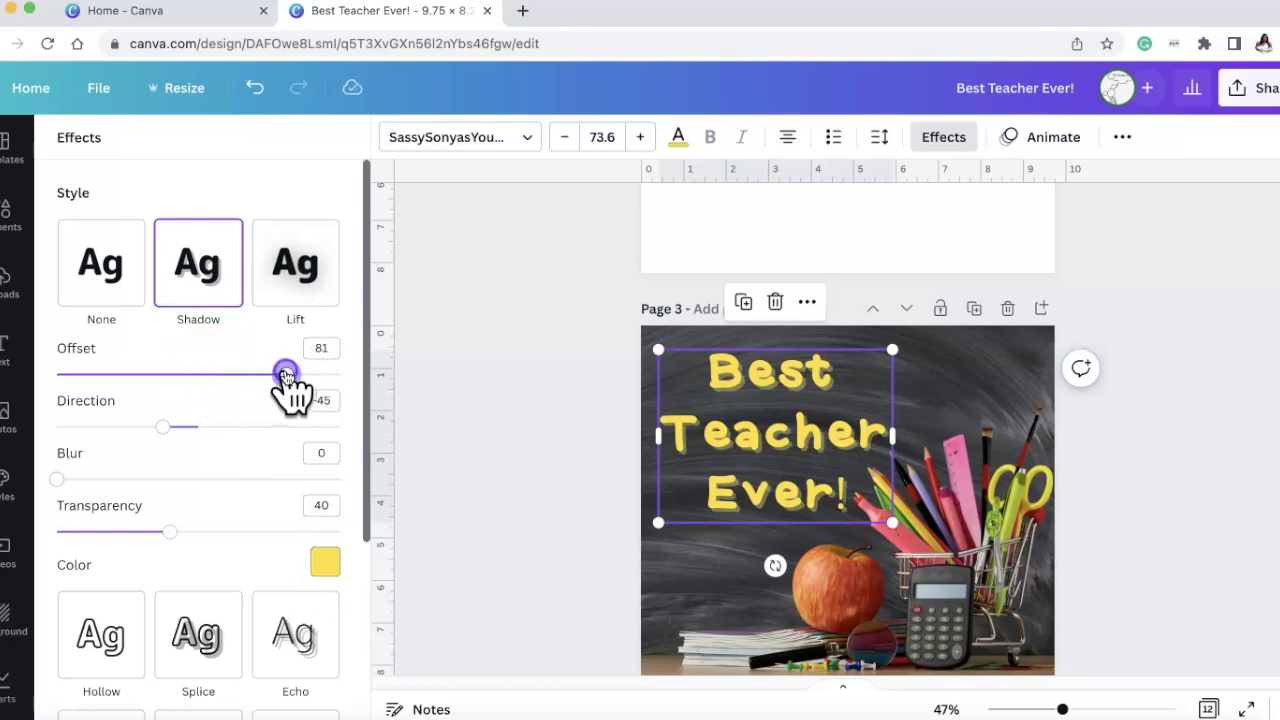
Step: Try gray, black, orange, pink, red and white default colors for the shadow of page 3's text
{"action": "left_click", "coordinate": [325, 562]}
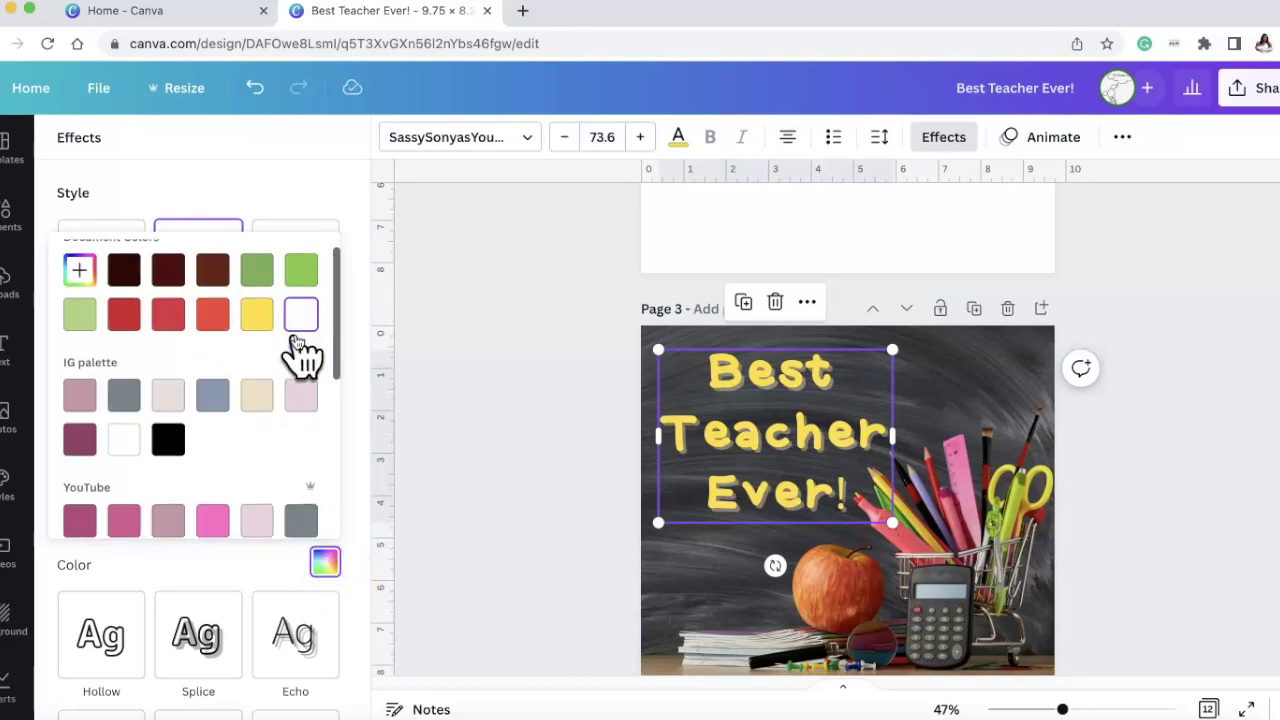
{"action": "scroll", "coordinate": [250, 370], "scroll_direction": "down", "scroll_amount": 1}
{"action": "left_click", "coordinate": [170, 377]}
{"action": "scroll", "coordinate": [230, 350], "scroll_direction": "down", "scroll_amount": 4}
{"action": "left_click", "coordinate": [143, 360]}
{"action": "left_click", "coordinate": [215, 367]}
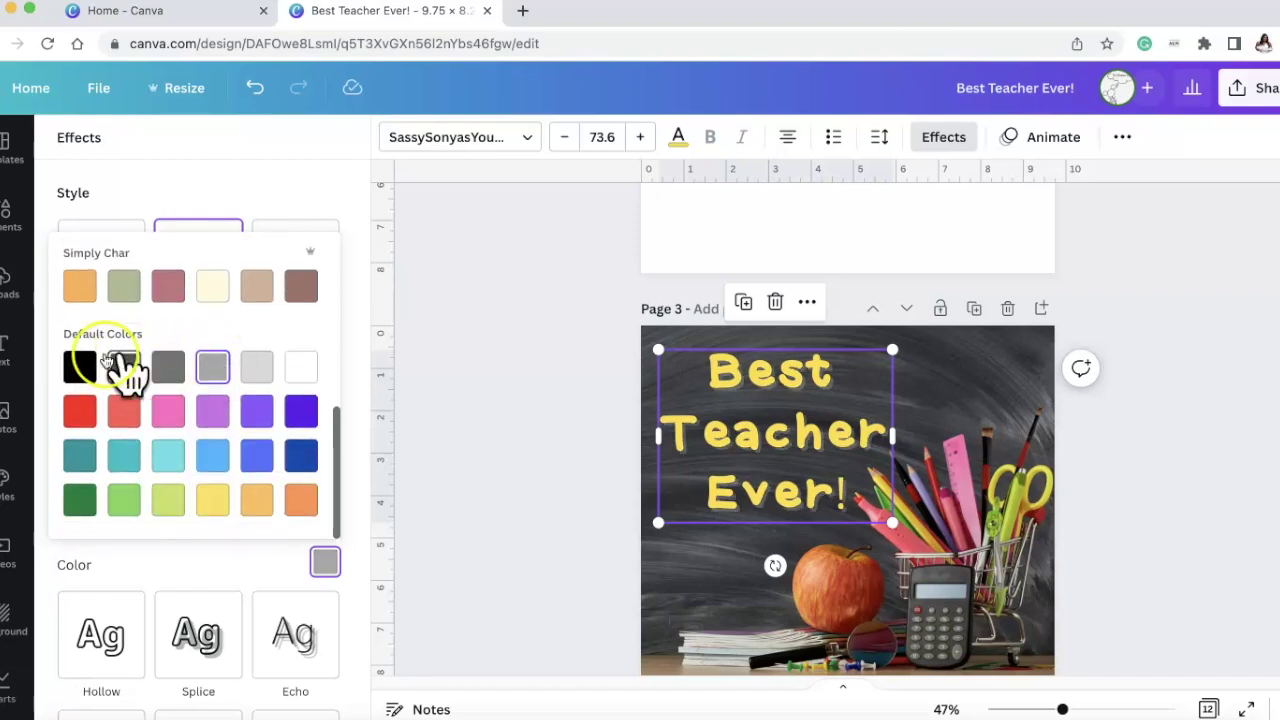
{"action": "left_click", "coordinate": [80, 367]}
{"action": "left_click", "coordinate": [256, 498]}
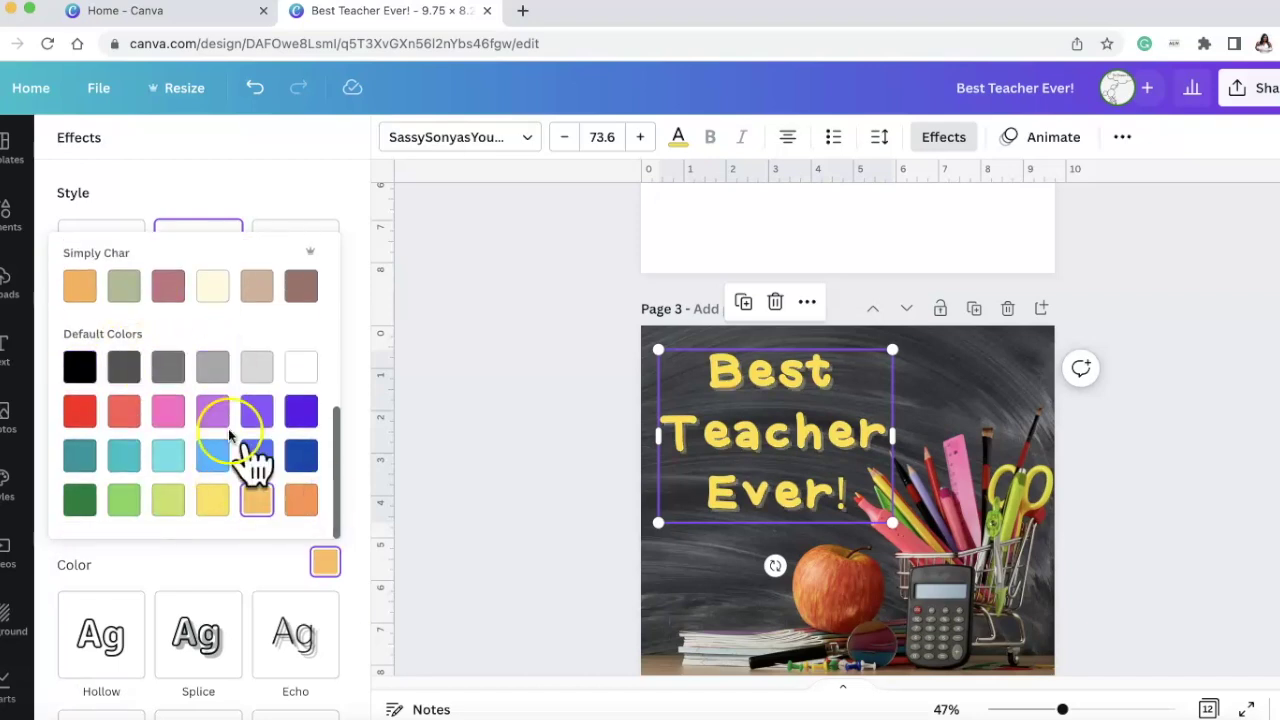
{"action": "left_click", "coordinate": [166, 411]}
{"action": "left_click", "coordinate": [82, 410]}
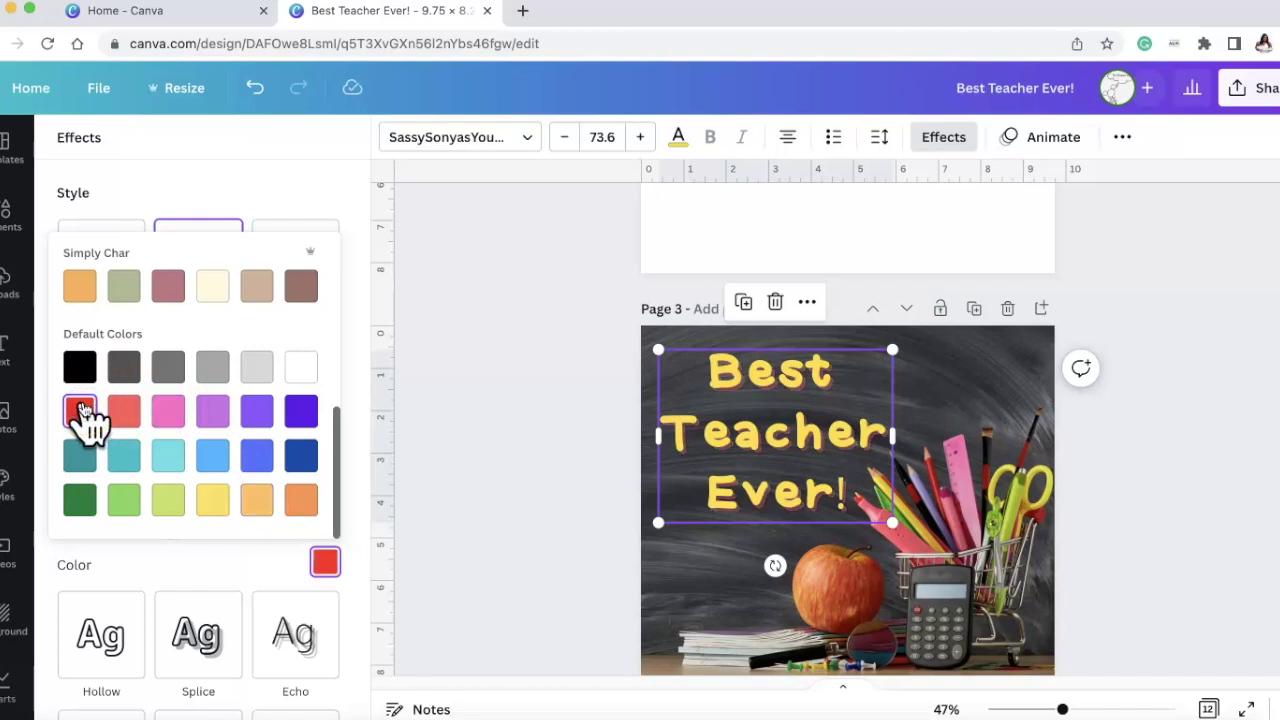
{"action": "left_click", "coordinate": [301, 372]}
{"action": "left_click", "coordinate": [337, 214]}
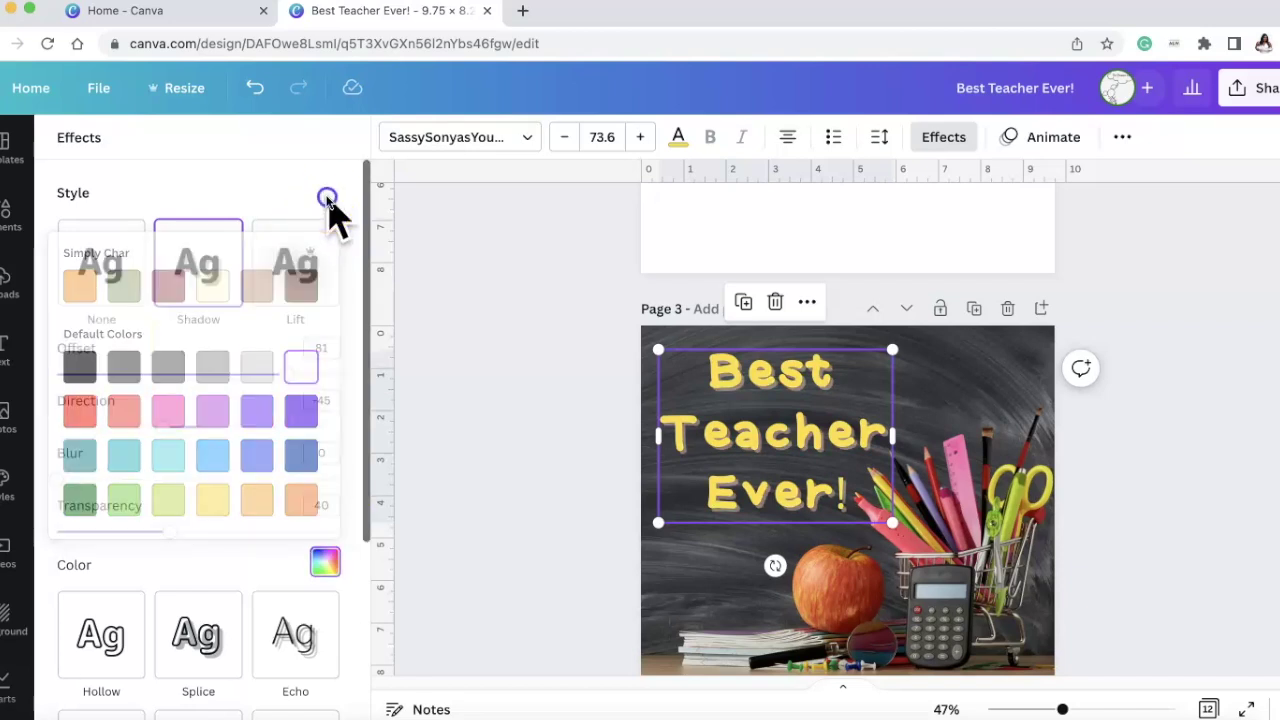
Step: Change the shadow color of page 3's text to black and raise its transparency value to the maximum
{"action": "left_click_drag", "start_coordinate": [168, 531], "coordinate": [209, 538]}
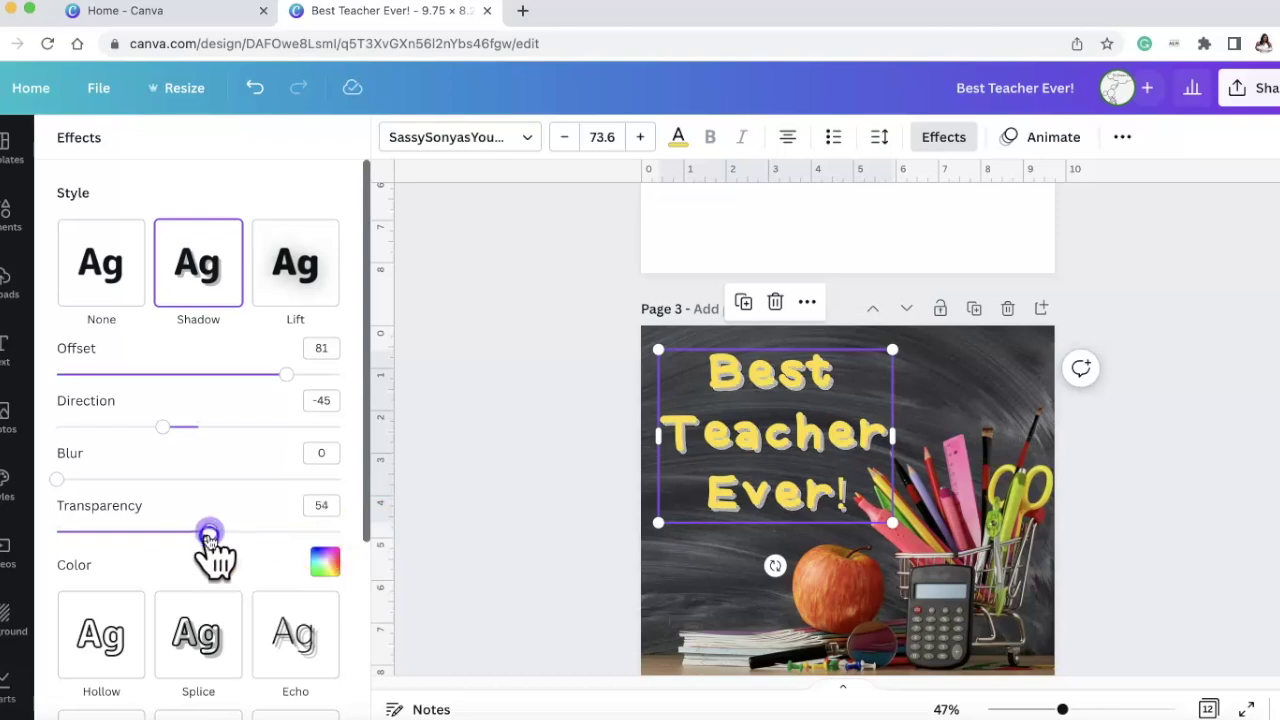
{"action": "left_click", "coordinate": [328, 562]}
{"action": "left_click", "coordinate": [169, 457]}
{"action": "left_click", "coordinate": [331, 197]}
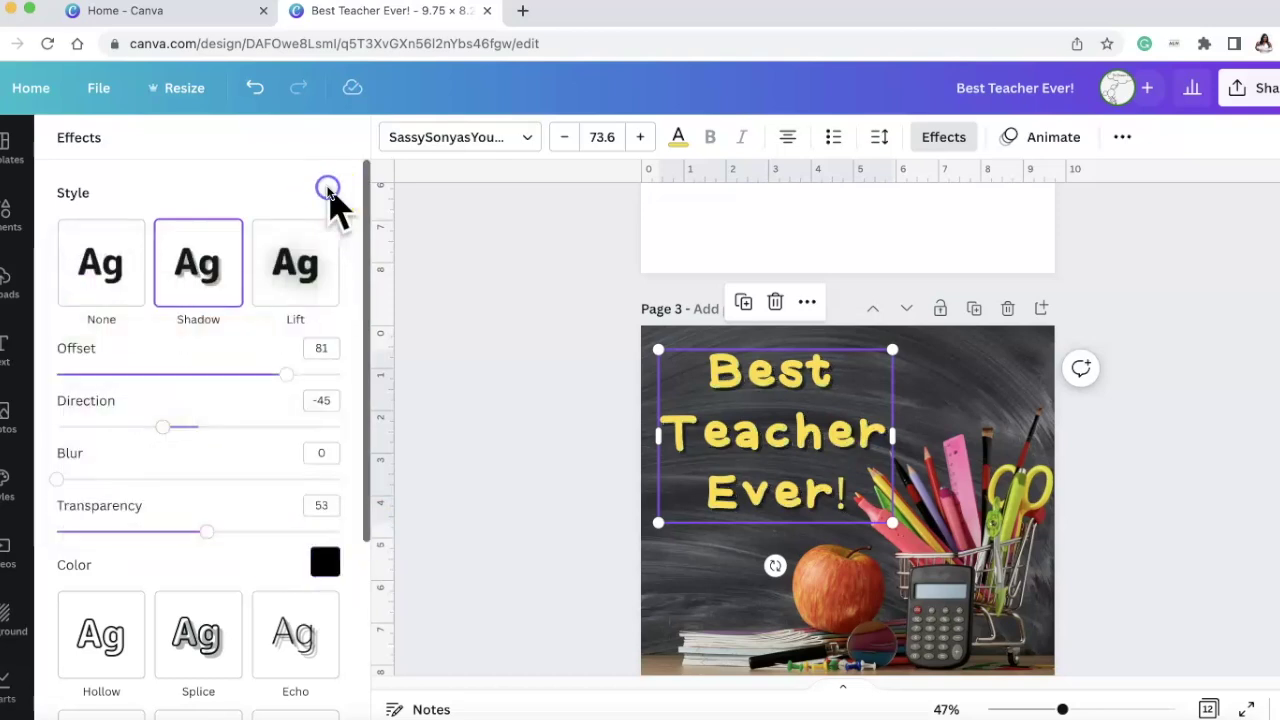
{"action": "left_click_drag", "start_coordinate": [212, 532], "coordinate": [408, 541]}
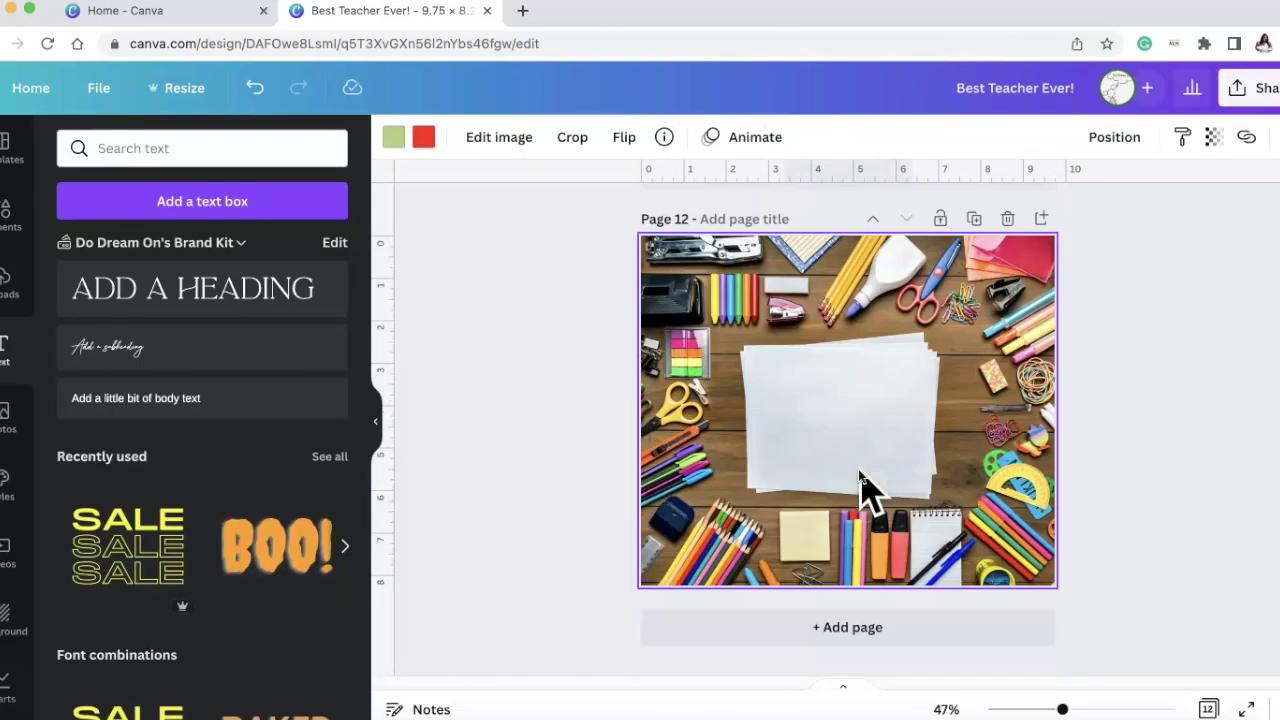
Step: Place the apple-shaped "Best Teacher Ever" graphic on page 12, shrink it to fit, and center it on the blank paper
{"action": "left_click", "coordinate": [858, 482]}
{"action": "left_click_drag", "start_coordinate": [912, 330], "coordinate": [906, 364]}
{"action": "left_click_drag", "start_coordinate": [857, 457], "coordinate": [849, 434]}
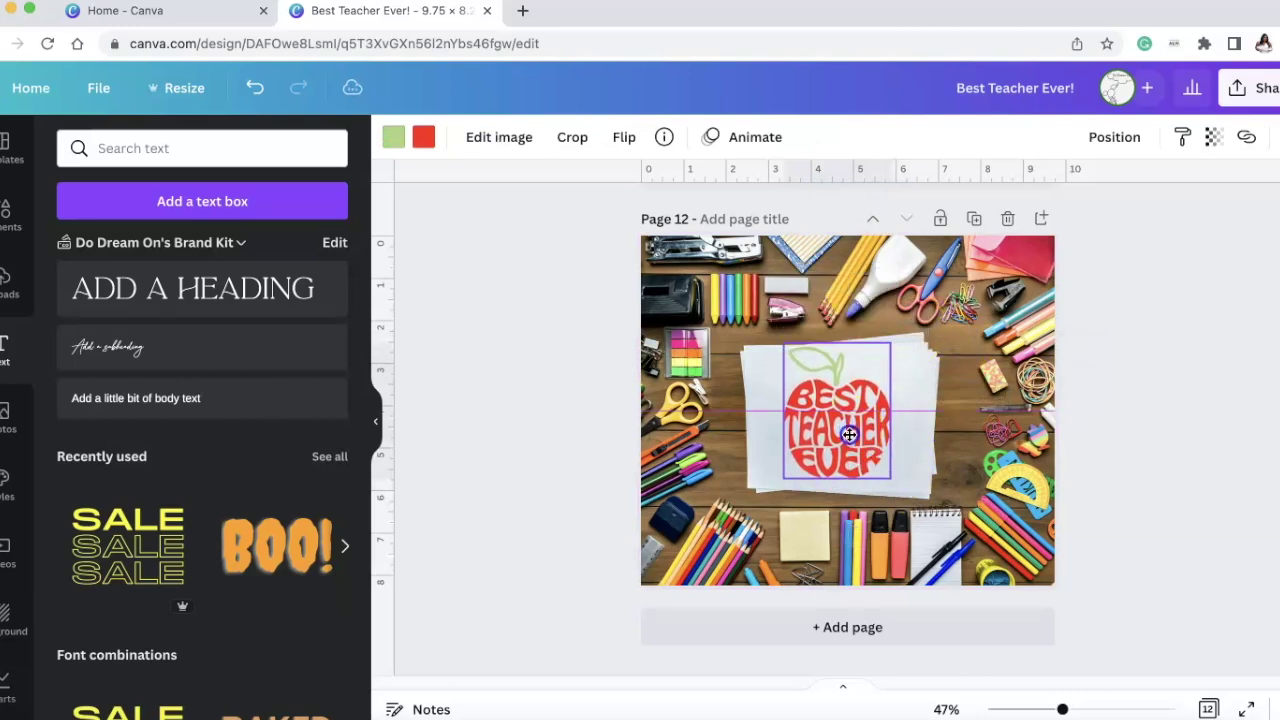
{"action": "left_click", "coordinate": [1237, 336]}
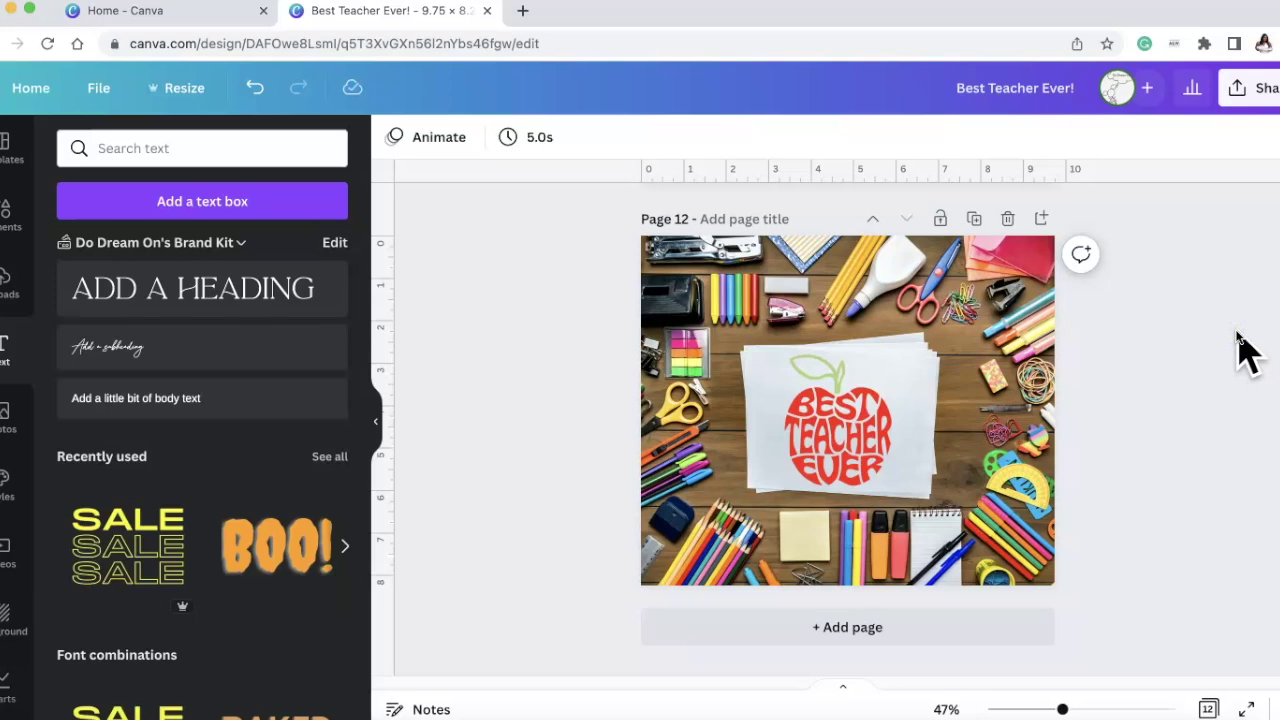
Step: Try the apple-shaped "Best Teacher Ever" graphic on page 11's framed chalkboard and remove it again
{"action": "scroll", "coordinate": [1240, 345], "scroll_direction": "up", "scroll_amount": 5}
{"action": "left_click", "coordinate": [788, 549]}
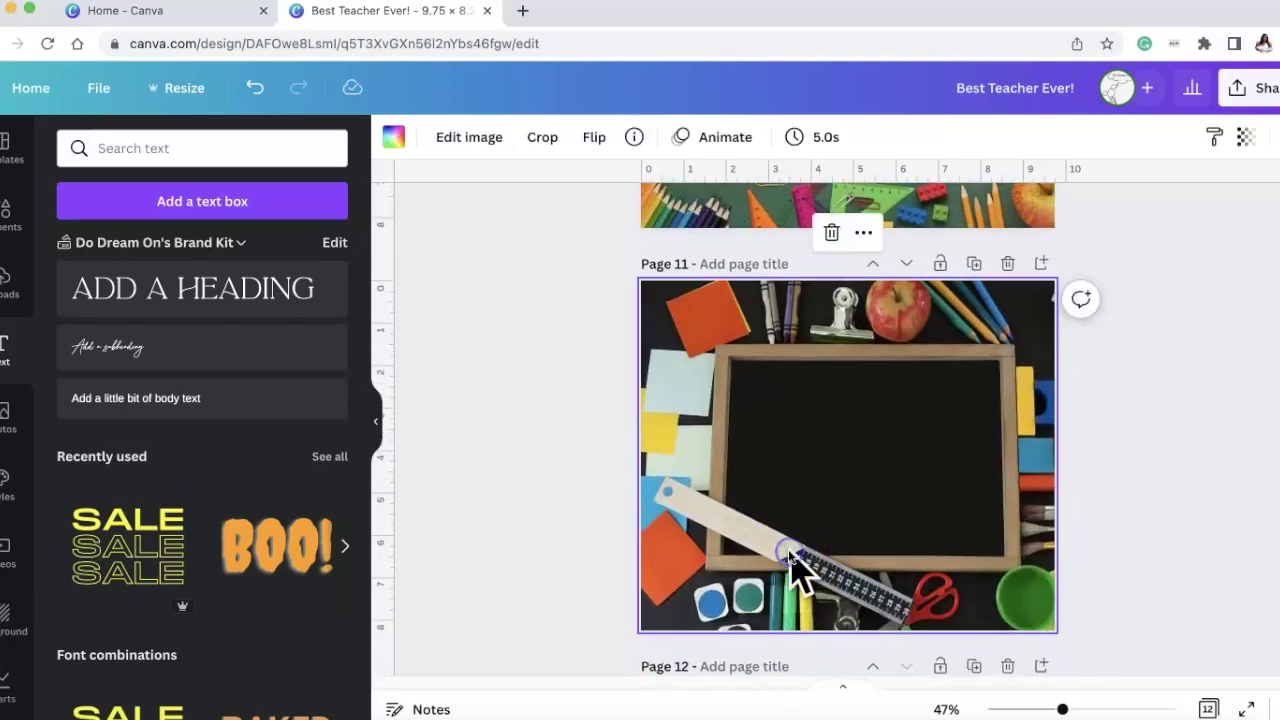
{"action": "key", "text": "ctrl+v"}
{"action": "left_click_drag", "start_coordinate": [803, 492], "coordinate": [814, 485]}
{"action": "left_click", "coordinate": [1157, 375]}
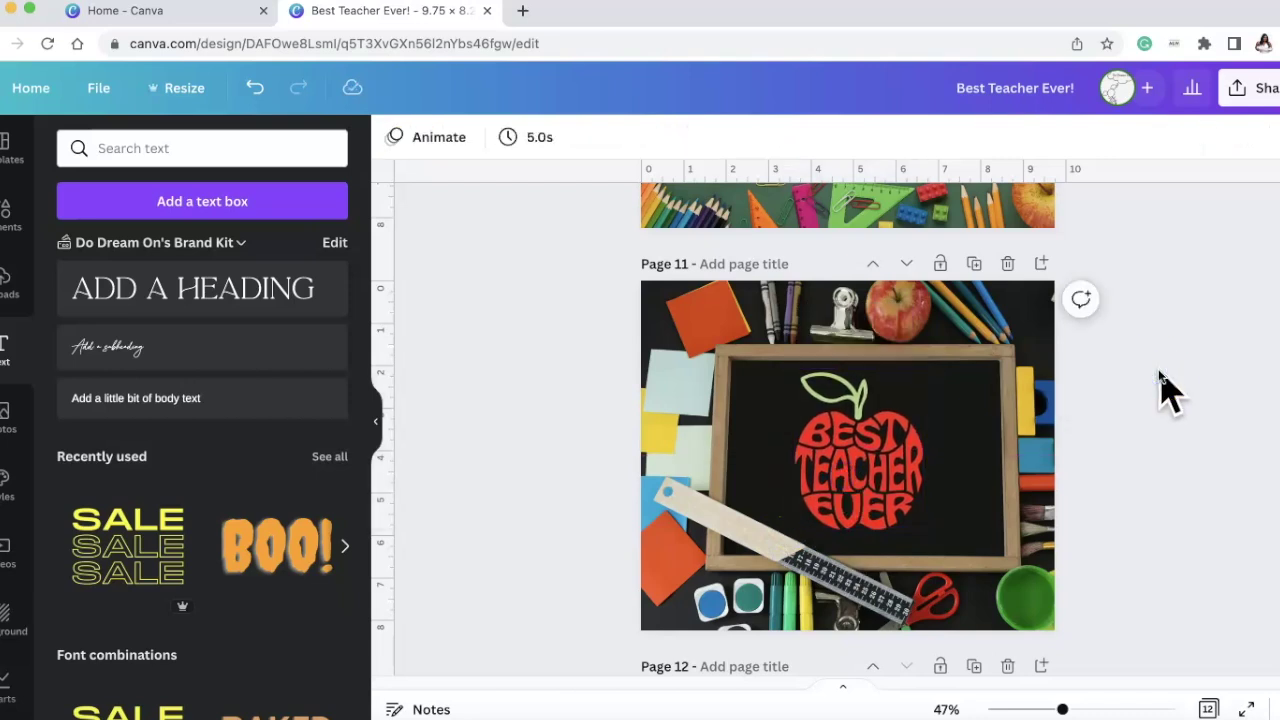
{"action": "scroll", "coordinate": [1159, 380], "scroll_direction": "down", "scroll_amount": 2}
{"action": "left_click", "coordinate": [838, 342]}
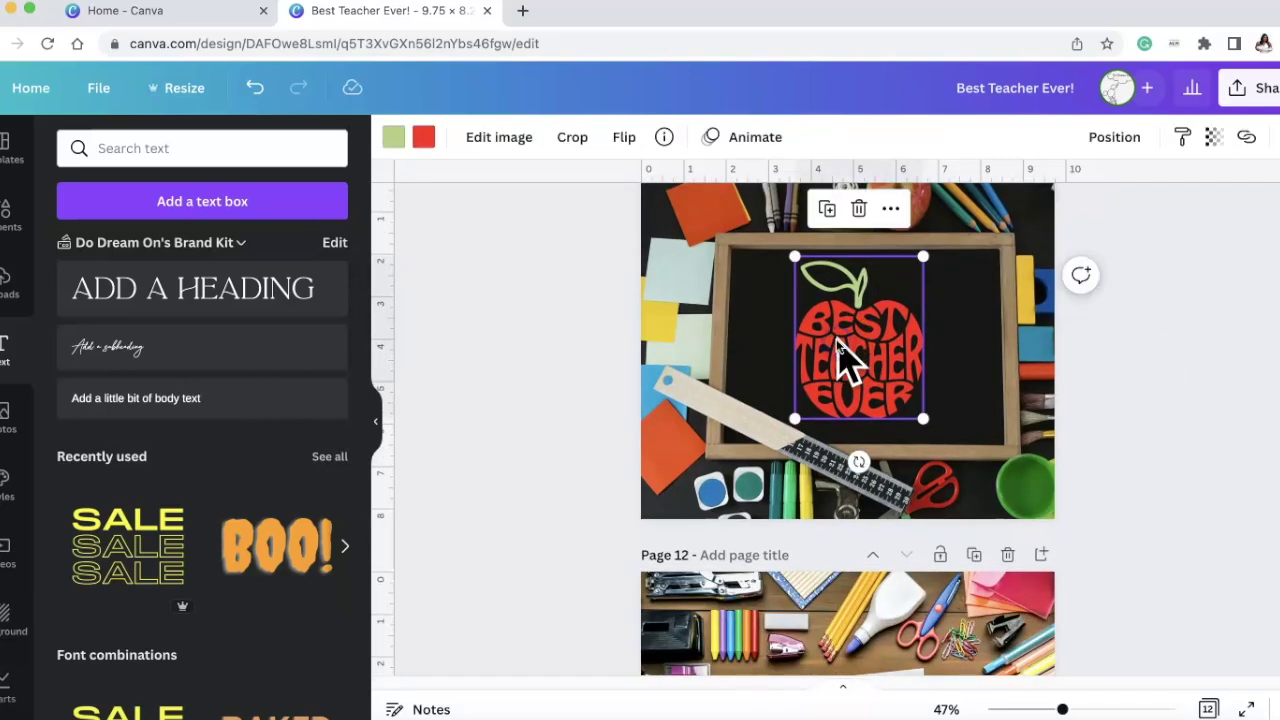
{"action": "key", "text": "Delete"}
Step: Copy the "Best Teacher Ever!" text from page 4 onto page 11 and position it inside the chalkboard frame
{"action": "scroll", "coordinate": [812, 345], "scroll_direction": "up", "scroll_amount": 15}
{"action": "scroll", "coordinate": [818, 348], "scroll_direction": "up", "scroll_amount": 10}
{"action": "left_click", "coordinate": [788, 610]}
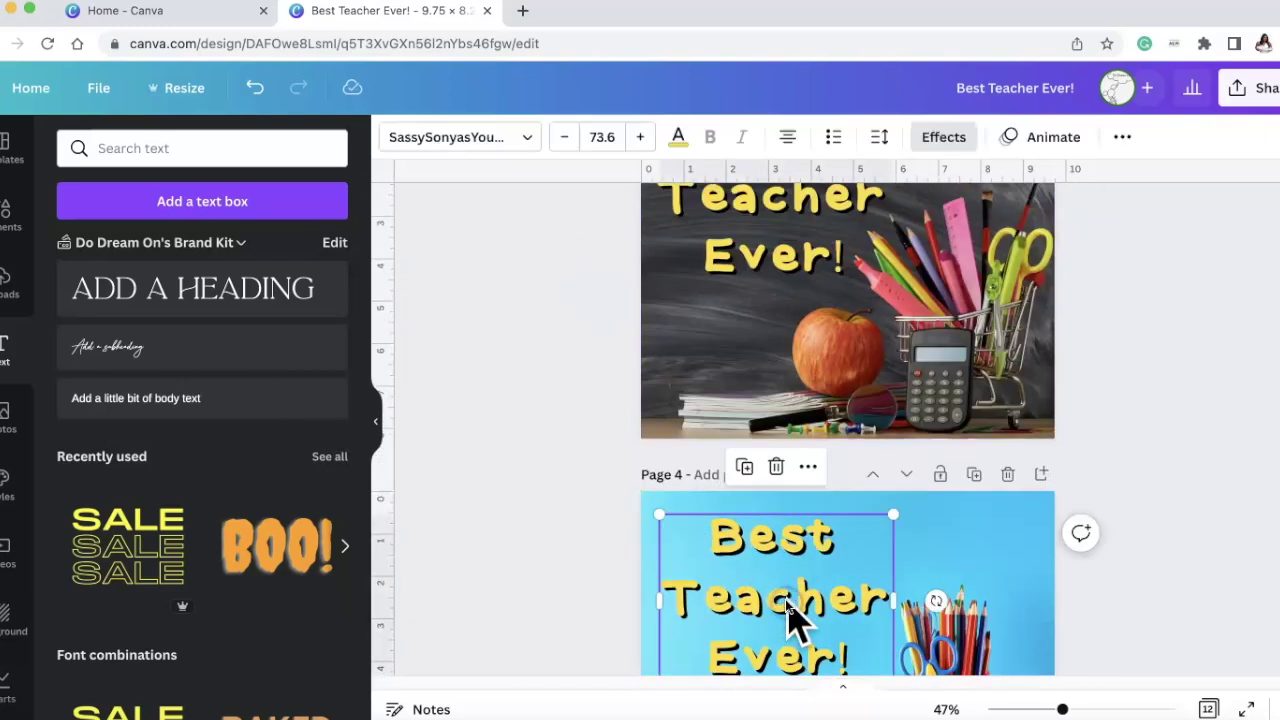
{"action": "scroll", "coordinate": [788, 610], "scroll_direction": "down", "scroll_amount": 20}
{"action": "key", "text": "ctrl+v"}
{"action": "left_click_drag", "start_coordinate": [840, 385], "coordinate": [886, 357]}
Step: Replace page 11's text with the teacher's title and possessive surname, followed by "Class" on its own line
{"action": "double_click", "coordinate": [880, 340]}
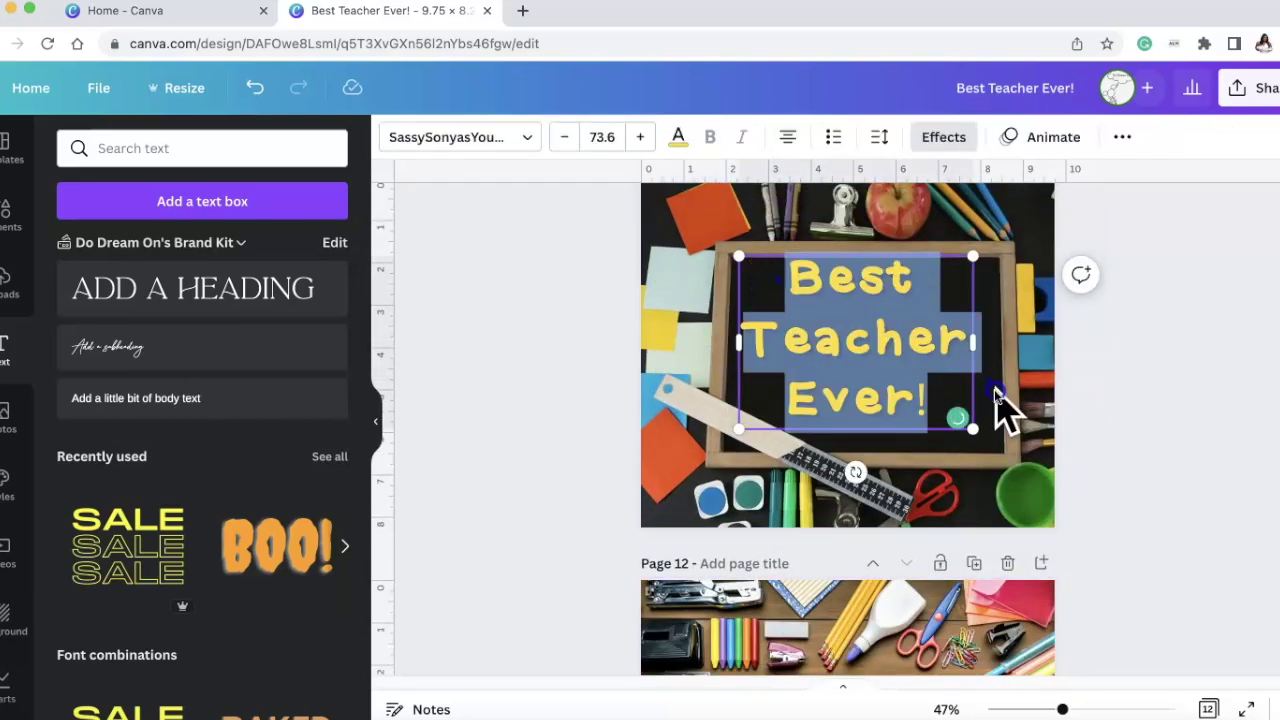
{"action": "type", "text": "Mrs. SMith"}
{"action": "key", "text": "BackSpace"}
{"action": "key", "text": "BackSpace"}
{"action": "key", "text": "BackSpace"}
{"action": "key", "text": "BackSpace"}
{"action": "type", "text": "mith's"}
{"action": "key", "text": "Return"}
{"action": "type", "text": "Class"}
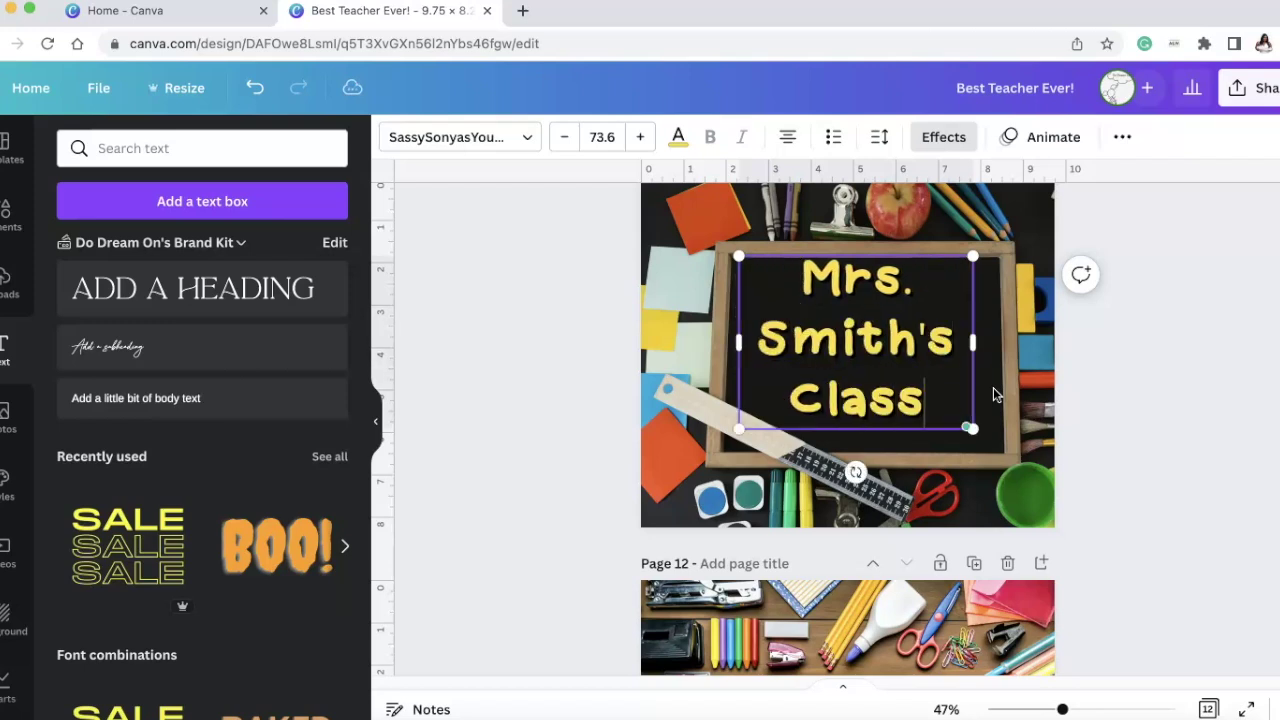
Step: Nudge page 11's class text slightly down to center it inside the chalkboard frame
{"action": "left_click", "coordinate": [993, 387]}
{"action": "left_click", "coordinate": [900, 337]}
{"action": "left_click", "coordinate": [1170, 423]}
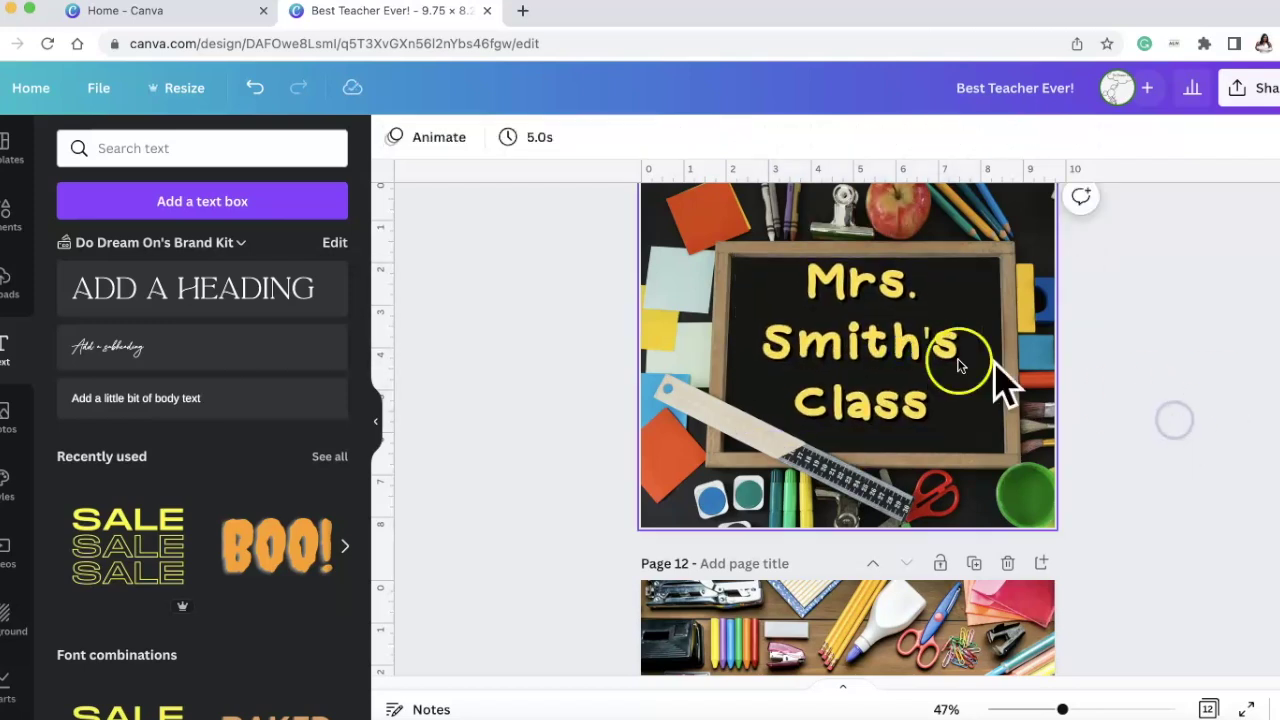
{"action": "left_click", "coordinate": [900, 357]}
{"action": "left_click", "coordinate": [1130, 408]}
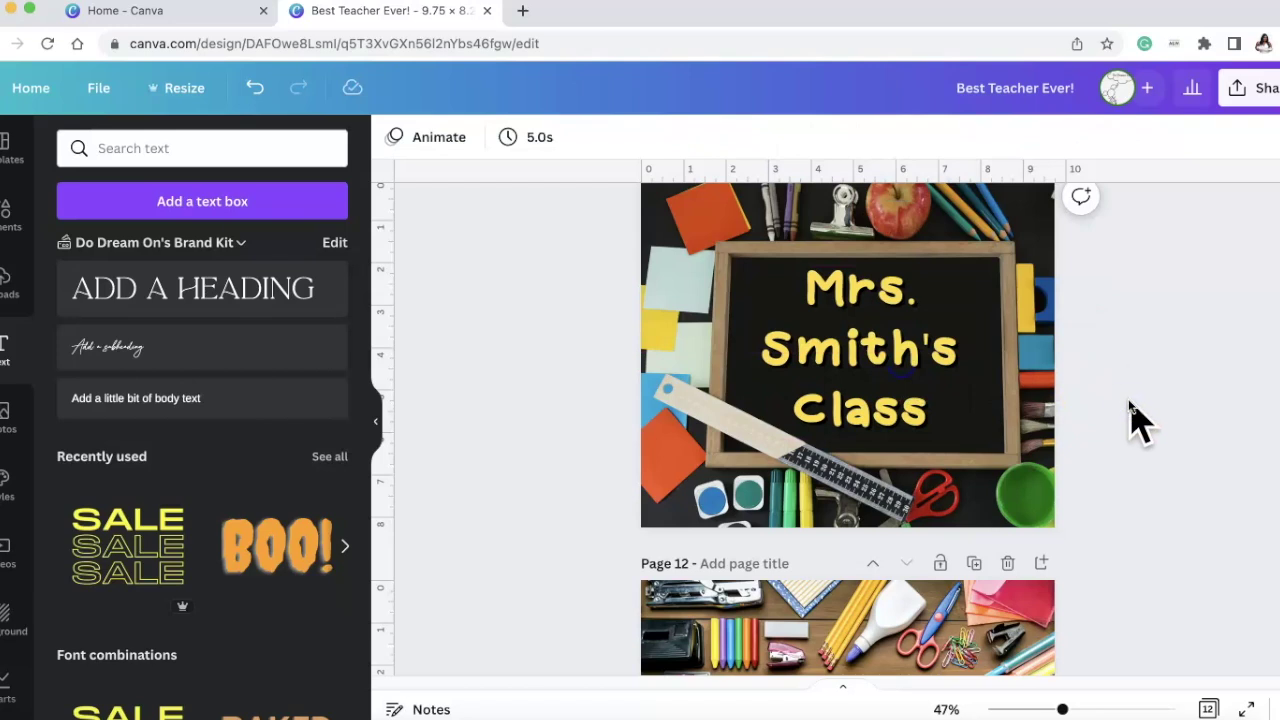
Step: Paste the copied text onto page 5 and place it on the dark area beside the stack of books
{"action": "scroll", "coordinate": [1135, 415], "scroll_direction": "down", "scroll_amount": 4}
{"action": "scroll", "coordinate": [1135, 415], "scroll_direction": "up", "scroll_amount": 10}
{"action": "scroll", "coordinate": [1135, 415], "scroll_direction": "down", "scroll_amount": 2}
{"action": "scroll", "coordinate": [1135, 415], "scroll_direction": "up", "scroll_amount": 8}
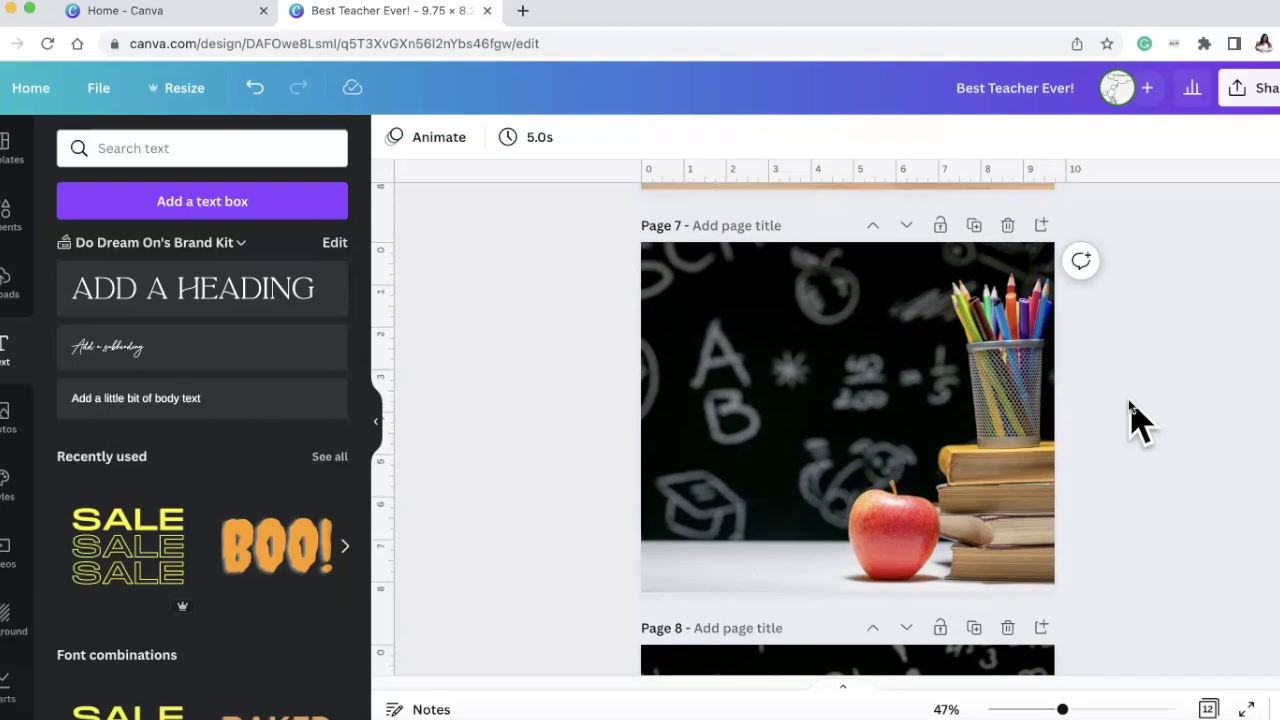
{"action": "scroll", "coordinate": [1135, 415], "scroll_direction": "up", "scroll_amount": 5}
{"action": "left_click", "coordinate": [940, 425]}
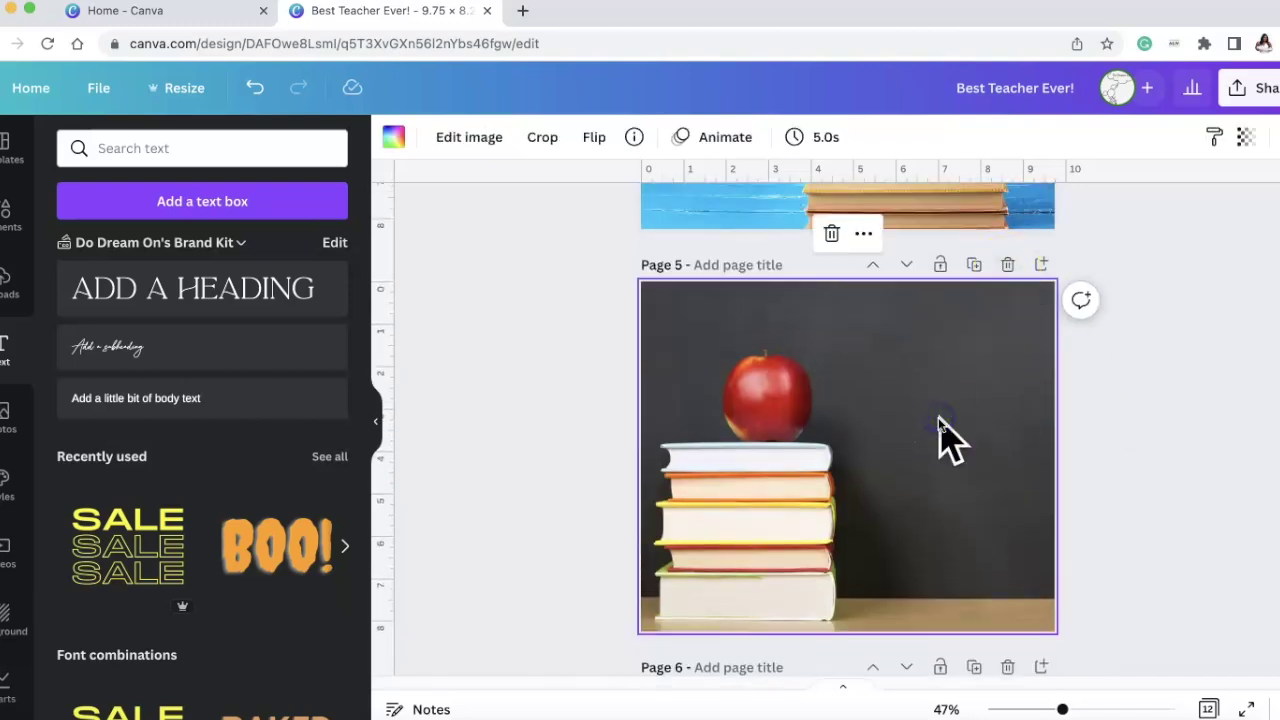
{"action": "key", "text": "ctrl+v"}
{"action": "left_click_drag", "start_coordinate": [929, 400], "coordinate": [1006, 428]}
Step: Delete the two pages that precede the chalkboard and shopping cart page
{"action": "scroll", "coordinate": [1097, 425], "scroll_direction": "up", "scroll_amount": 3}
{"action": "scroll", "coordinate": [1095, 418], "scroll_direction": "up", "scroll_amount": 5}
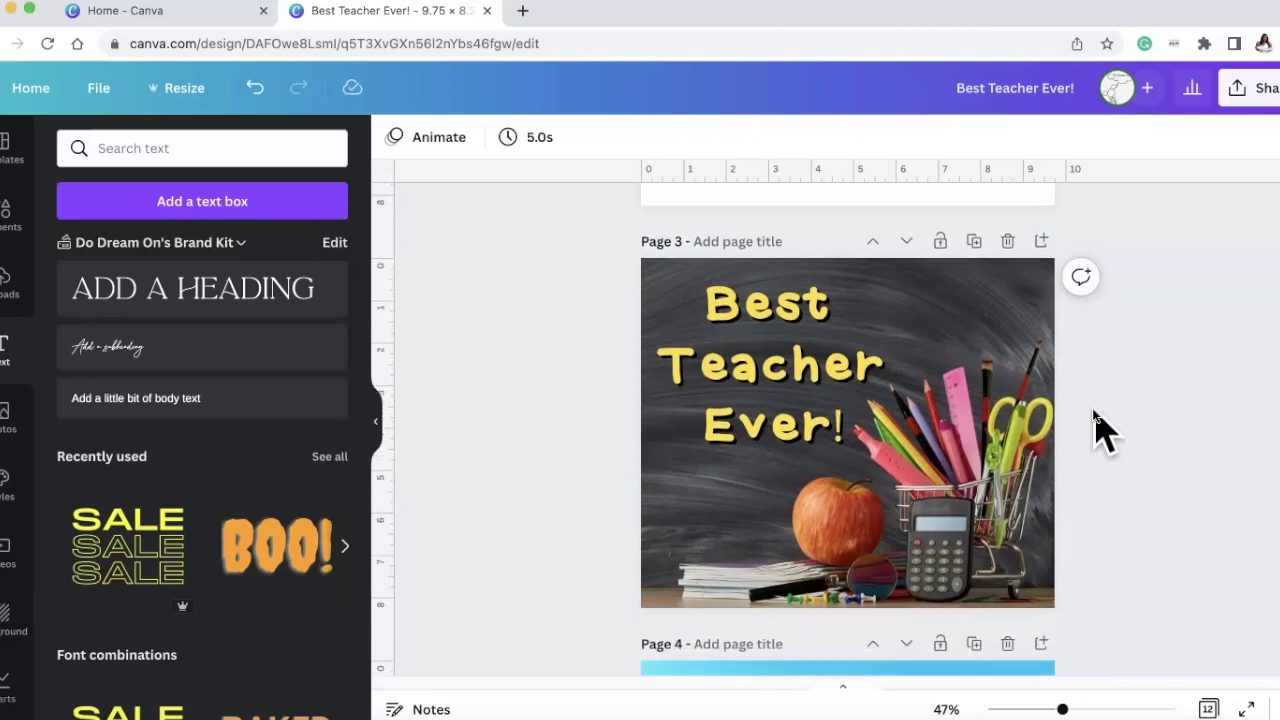
{"action": "scroll", "coordinate": [1093, 415], "scroll_direction": "up", "scroll_amount": 10}
{"action": "left_click", "coordinate": [1120, 362]}
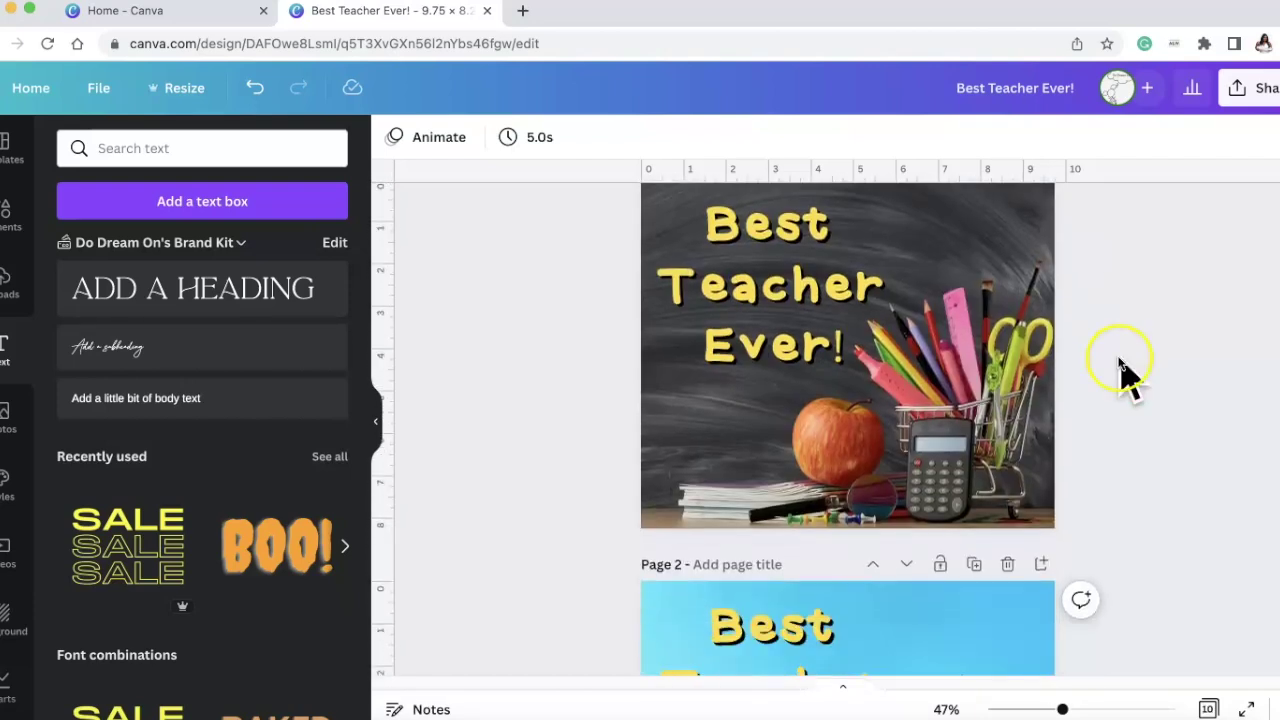
{"action": "scroll", "coordinate": [957, 337], "scroll_direction": "down", "scroll_amount": 7}
{"action": "scroll", "coordinate": [957, 337], "scroll_direction": "up", "scroll_amount": 7}
Step: Move page 1's "Best Teacher Ever!" text slightly to the right and shift the background photo left within its crop
{"action": "left_click", "coordinate": [718, 405]}
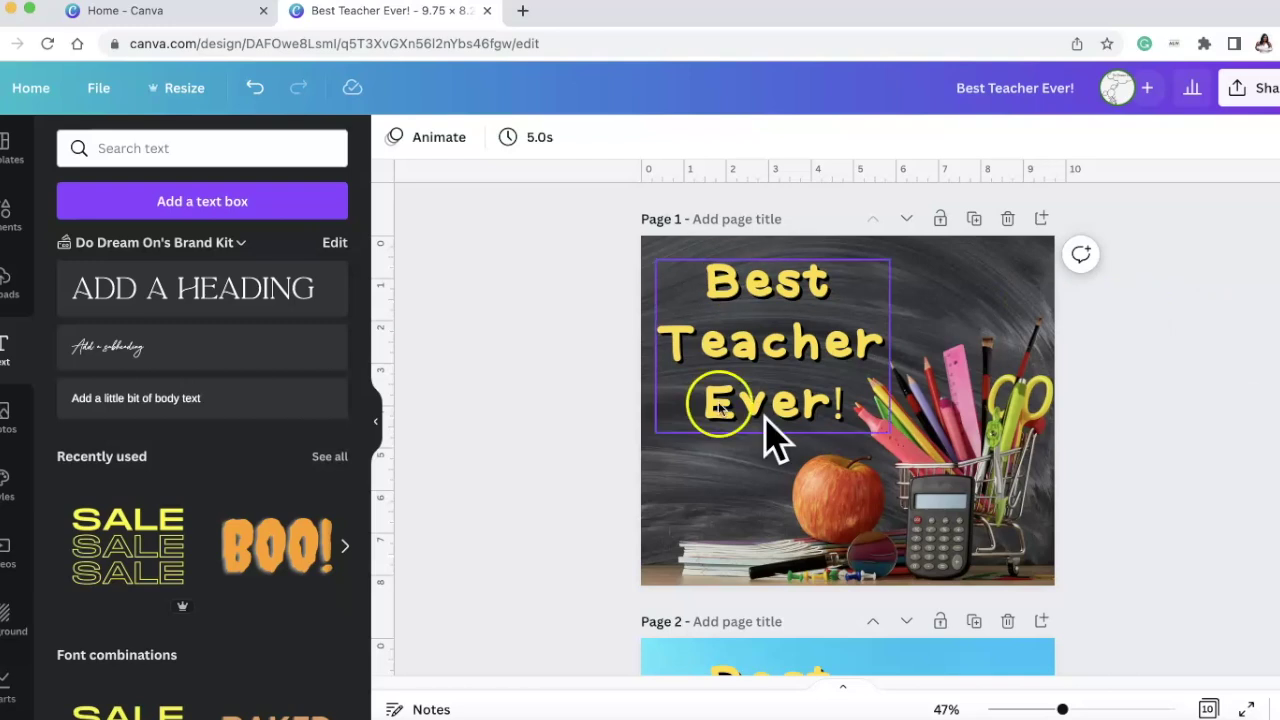
{"action": "scroll", "coordinate": [951, 337], "scroll_direction": "down", "scroll_amount": 5}
{"action": "scroll", "coordinate": [951, 337], "scroll_direction": "up", "scroll_amount": 5}
{"action": "left_click", "coordinate": [775, 360]}
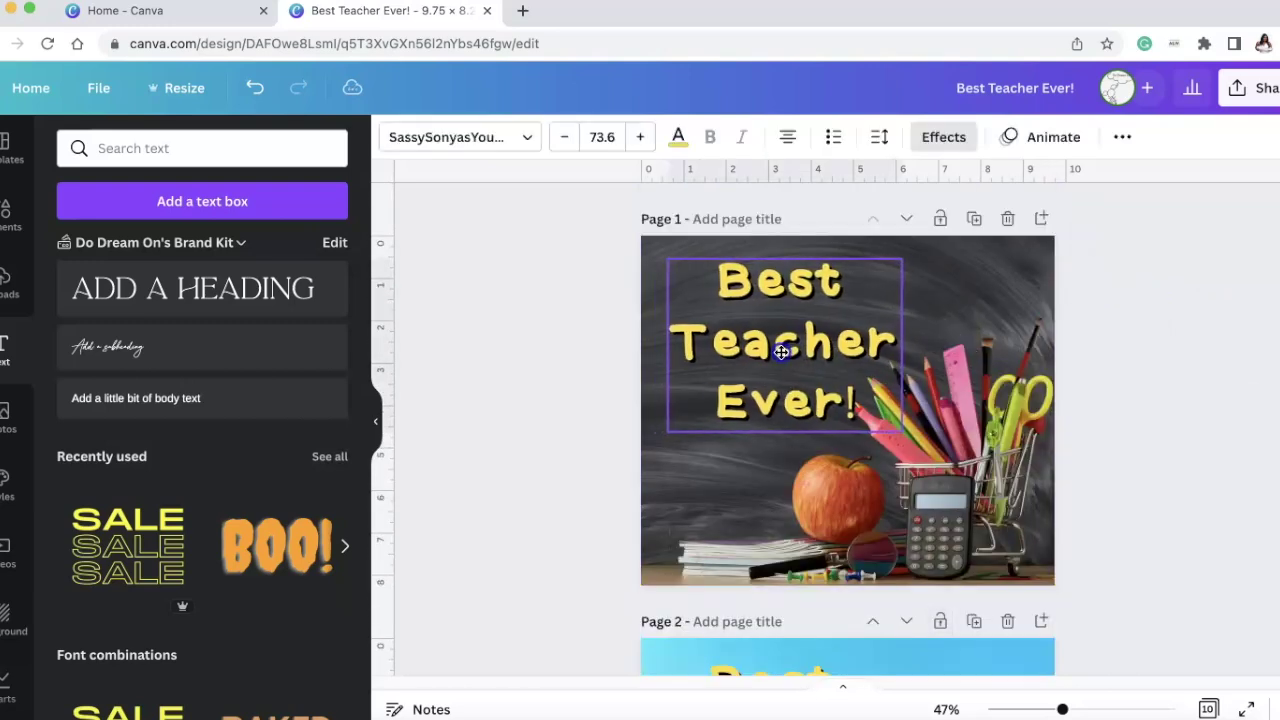
{"action": "double_click", "coordinate": [1013, 500]}
{"action": "left_click_drag", "start_coordinate": [1013, 500], "coordinate": [986, 491]}
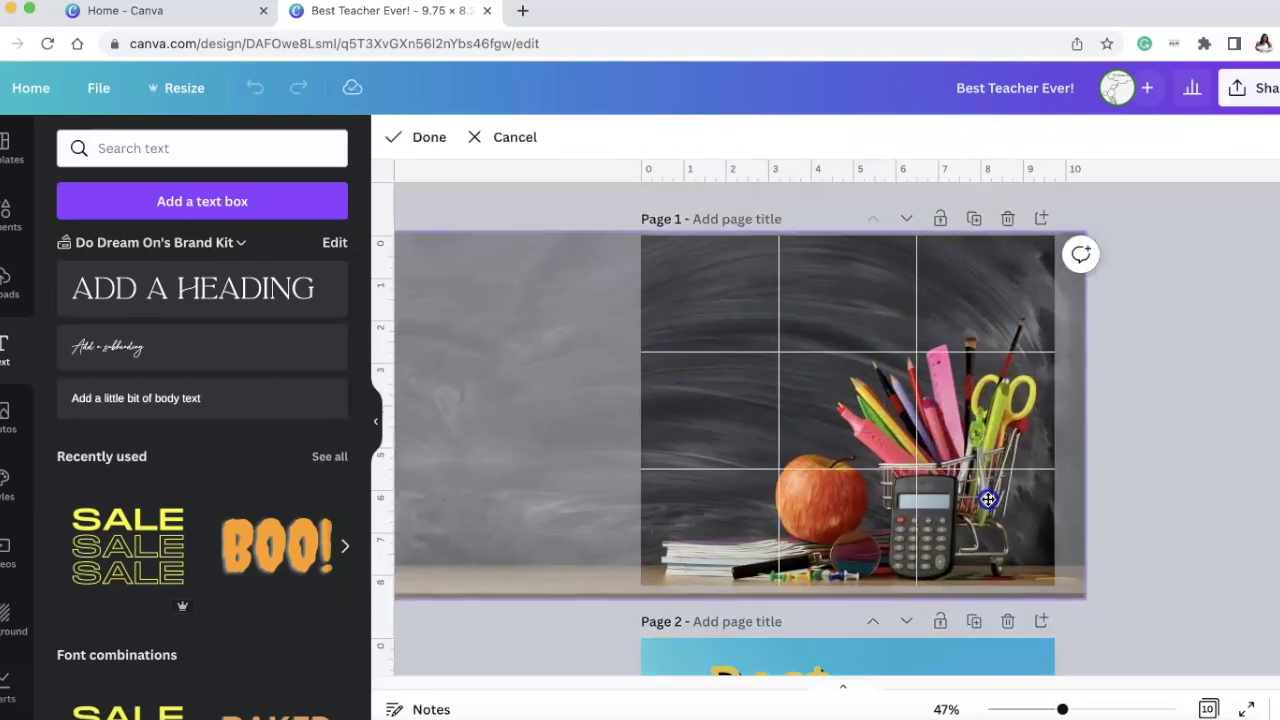
{"action": "left_click", "coordinate": [1250, 460]}
Step: Shrink page 1's "Best Teacher Ever!" text to a font size of about 66.9
{"action": "left_click", "coordinate": [846, 343]}
{"action": "left_click_drag", "start_coordinate": [900, 432], "coordinate": [877, 419]}
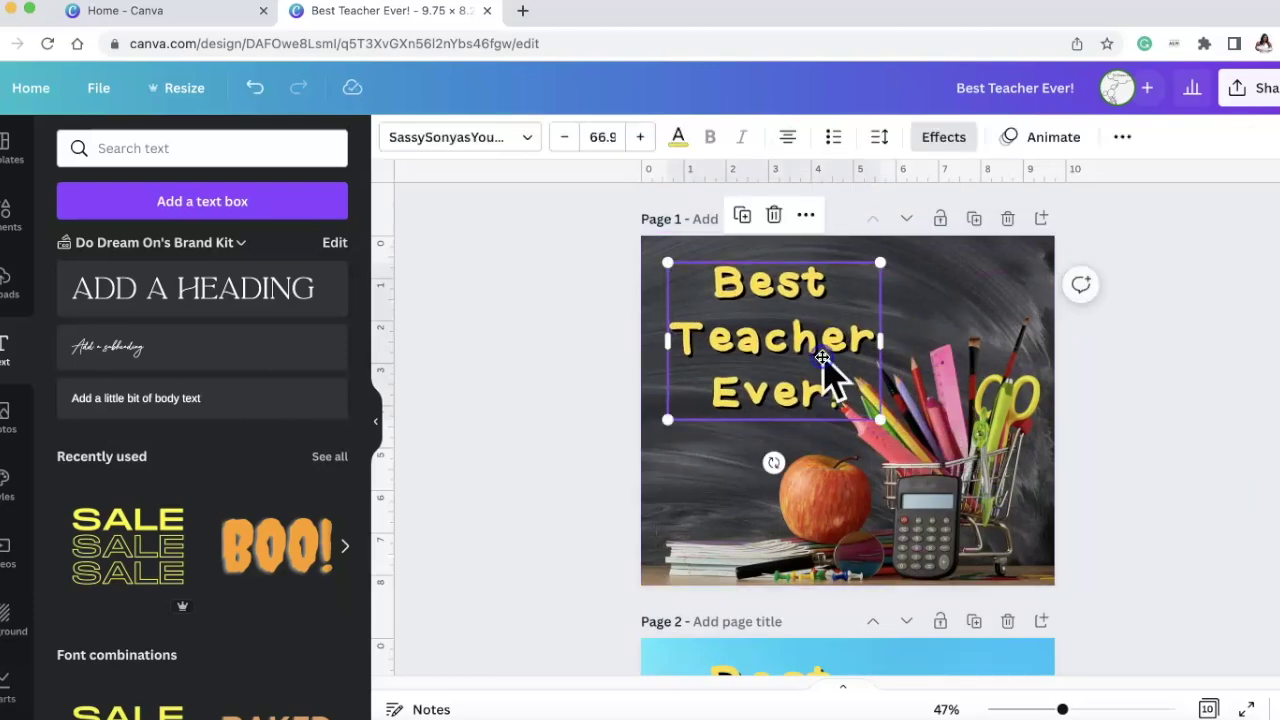
{"action": "left_click", "coordinate": [1120, 434]}
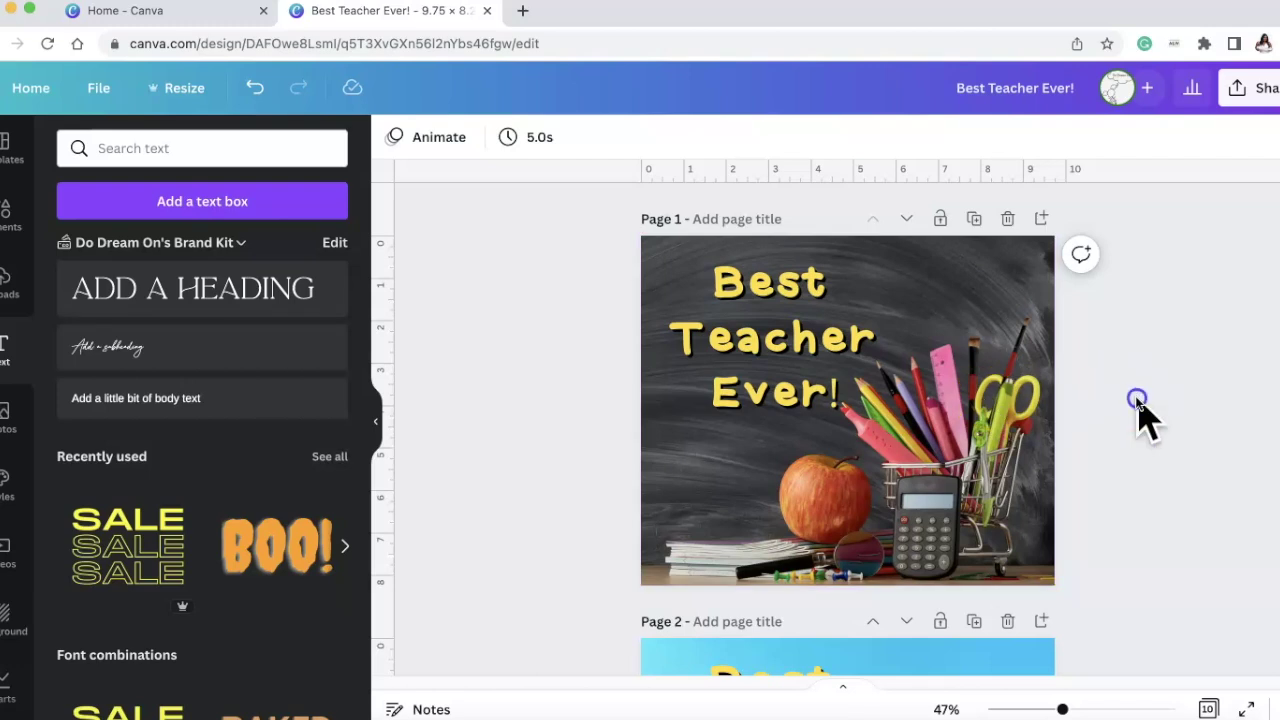
Step: Delete page 4, the one with the books and apple on a light wooden surface
{"action": "scroll", "coordinate": [1137, 414], "scroll_direction": "down", "scroll_amount": 10}
{"action": "scroll", "coordinate": [1137, 414], "scroll_direction": "down", "scroll_amount": 5}
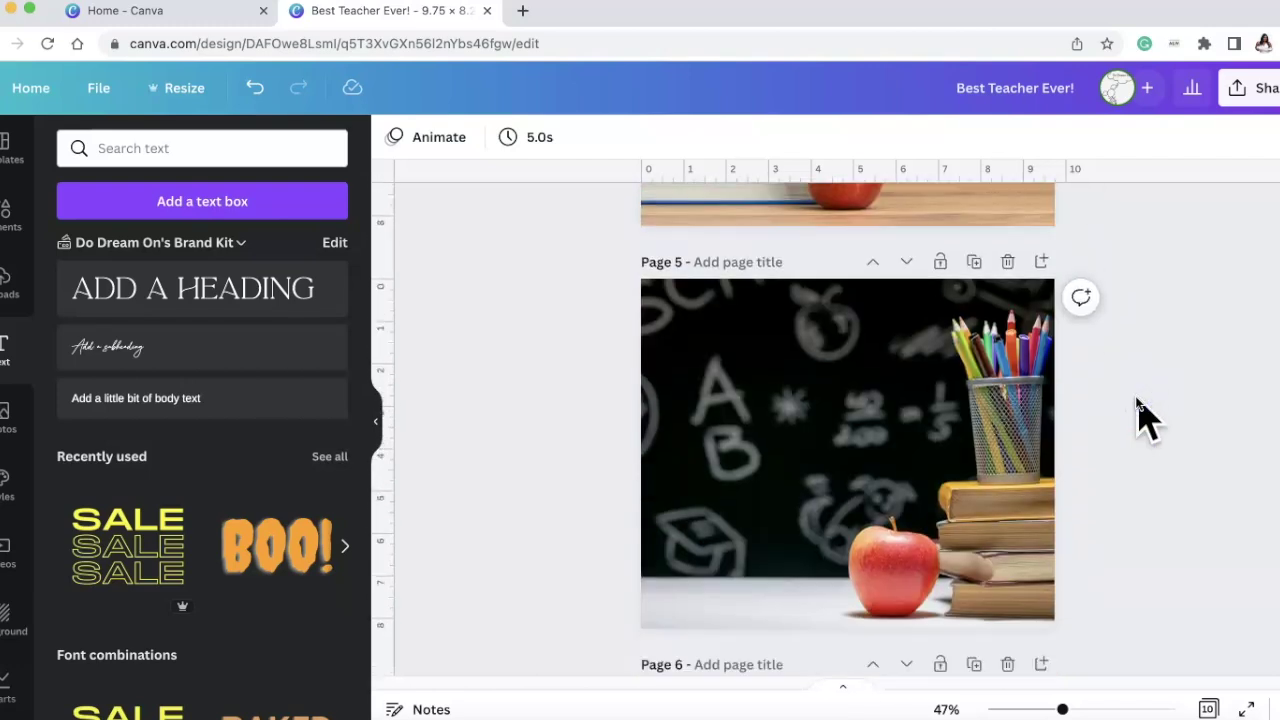
{"action": "scroll", "coordinate": [1137, 414], "scroll_direction": "up", "scroll_amount": 4}
{"action": "left_click", "coordinate": [1009, 287]}
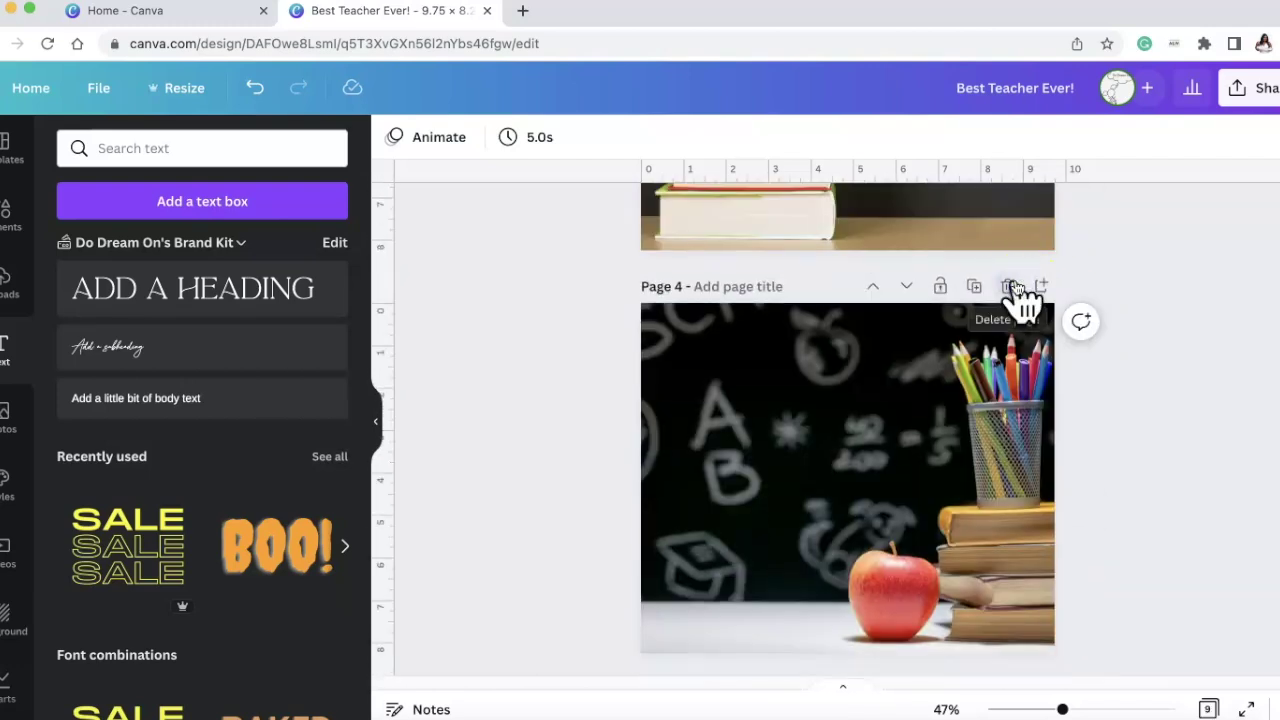
{"action": "scroll", "coordinate": [1004, 419], "scroll_direction": "down", "scroll_amount": 15}
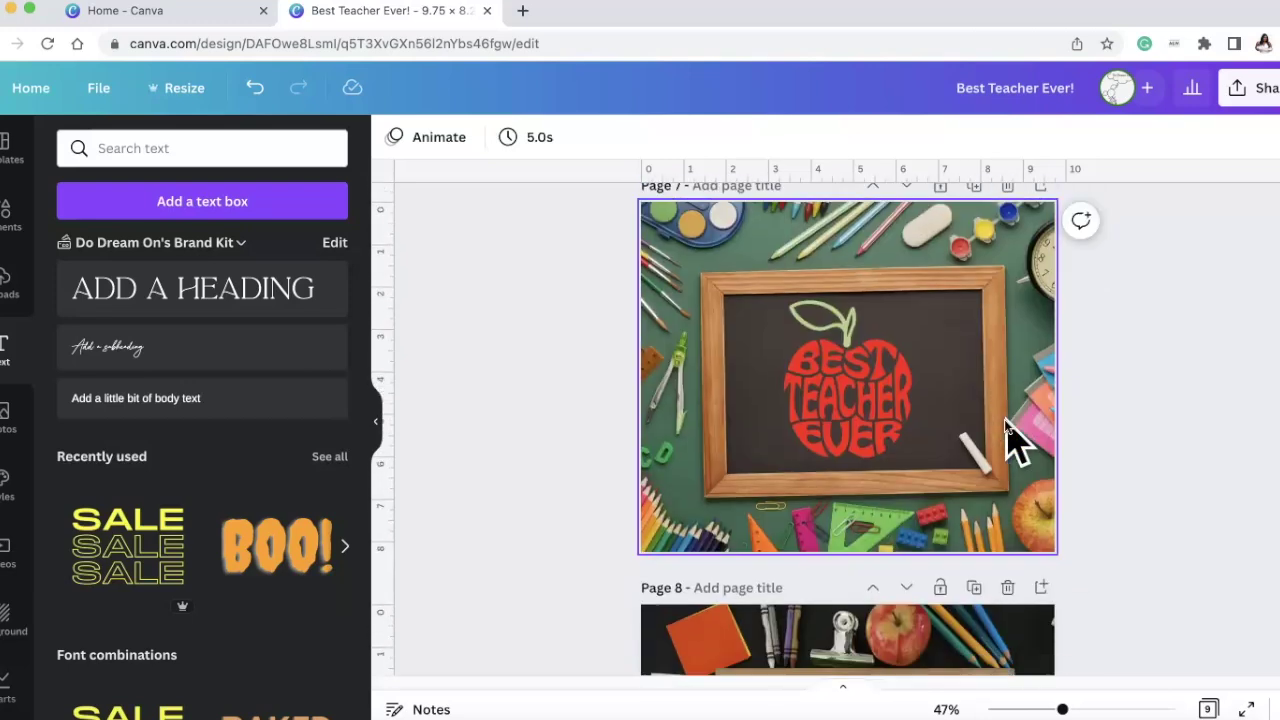
Step: Recolor the stem and leaf of page 9's "Best Teacher Ever" apple graphic dark green
{"action": "scroll", "coordinate": [1010, 425], "scroll_direction": "down", "scroll_amount": 3}
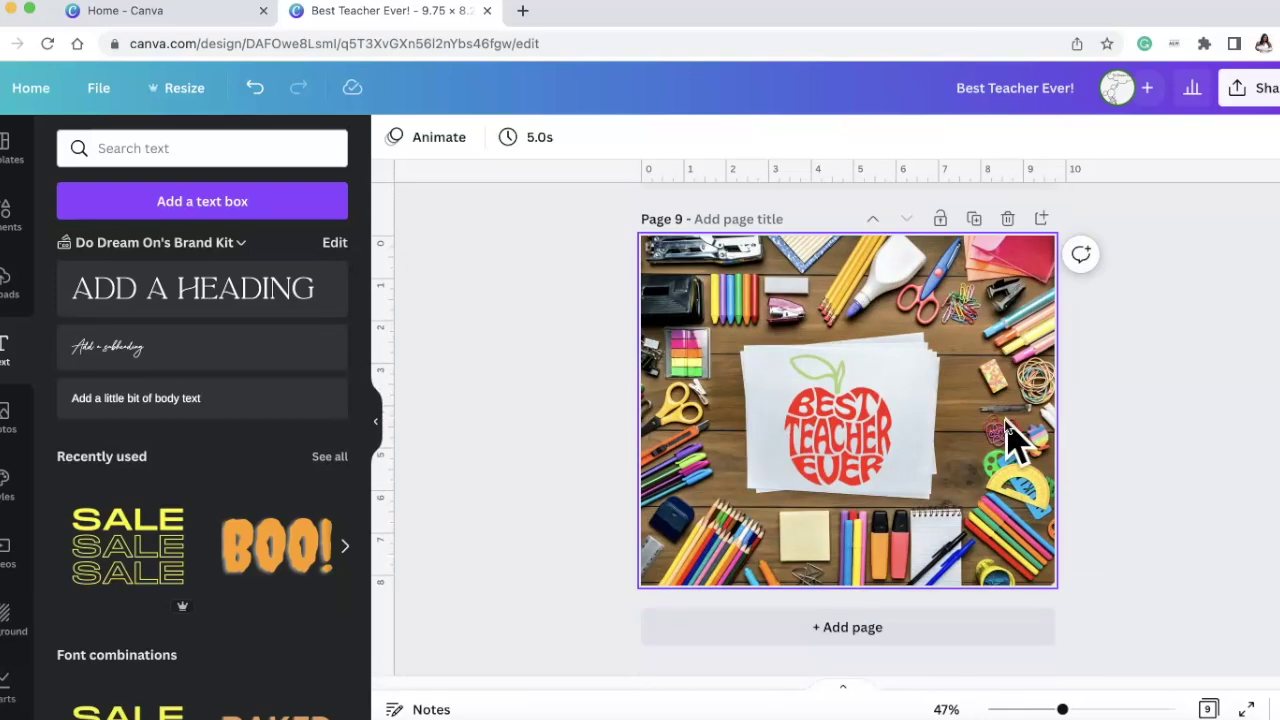
{"action": "left_click", "coordinate": [849, 480]}
{"action": "left_click", "coordinate": [393, 137]}
{"action": "scroll", "coordinate": [80, 410], "scroll_direction": "down", "scroll_amount": 5}
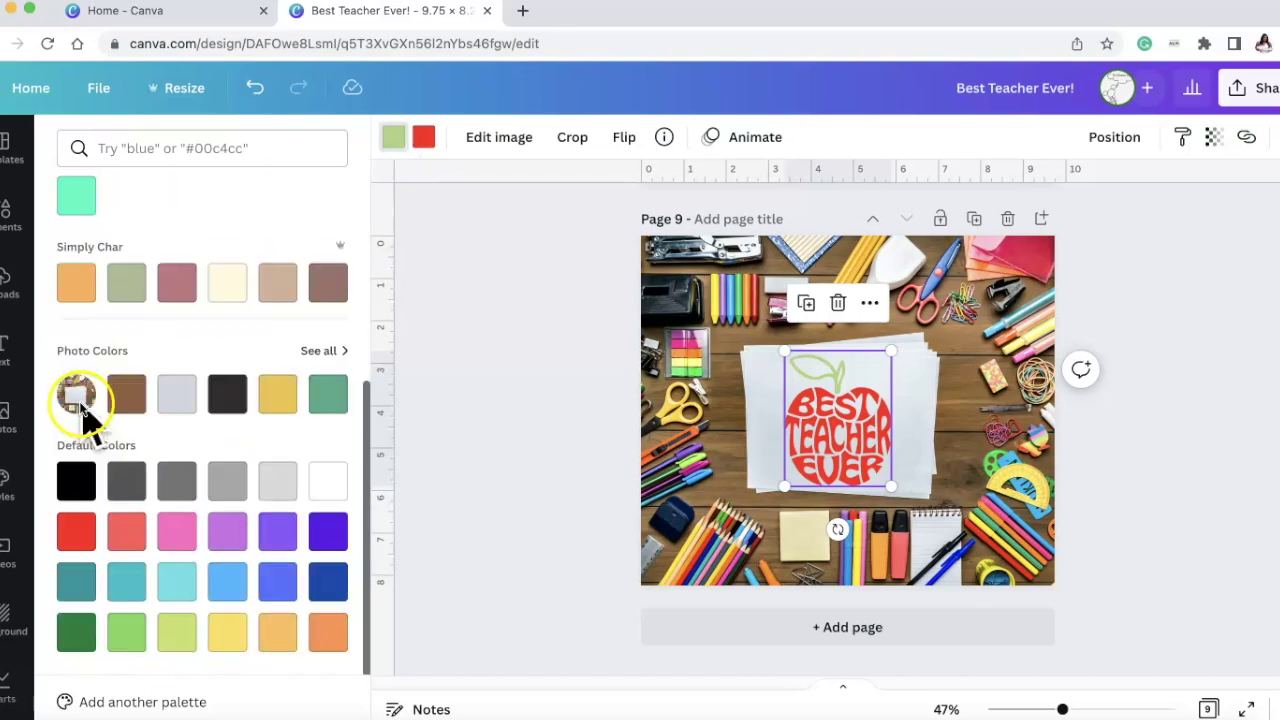
{"action": "left_click", "coordinate": [80, 630]}
{"action": "left_click", "coordinate": [1157, 337]}
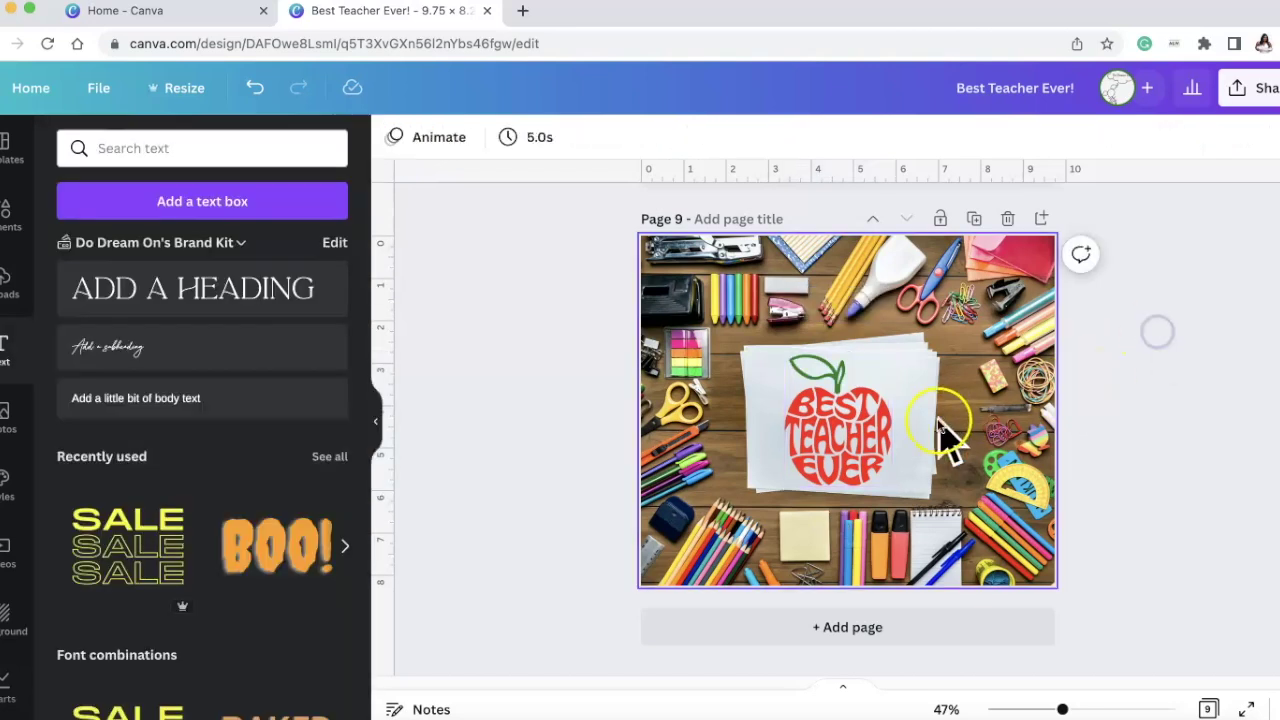
Step: Move page 9, the apple graphic on white paper among school supplies, to second place in the page order
{"action": "scroll", "coordinate": [1157, 362], "scroll_direction": "up", "scroll_amount": 10}
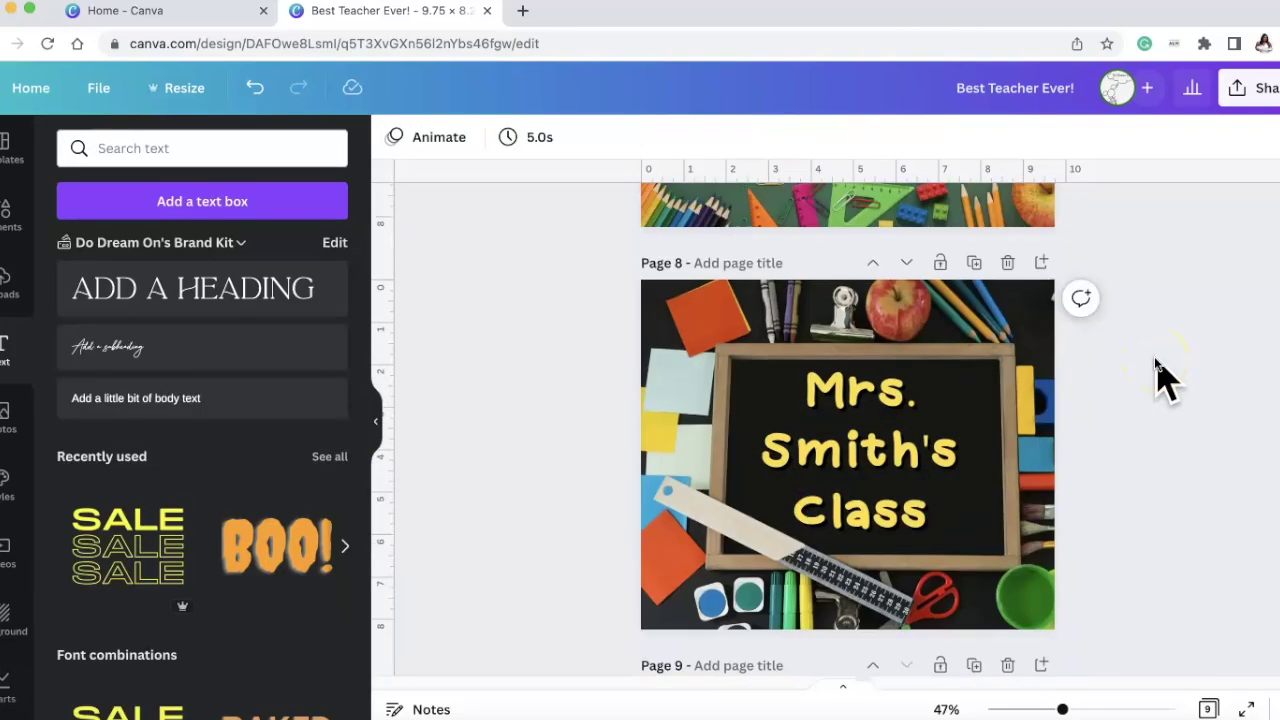
{"action": "scroll", "coordinate": [1157, 362], "scroll_direction": "up", "scroll_amount": 12}
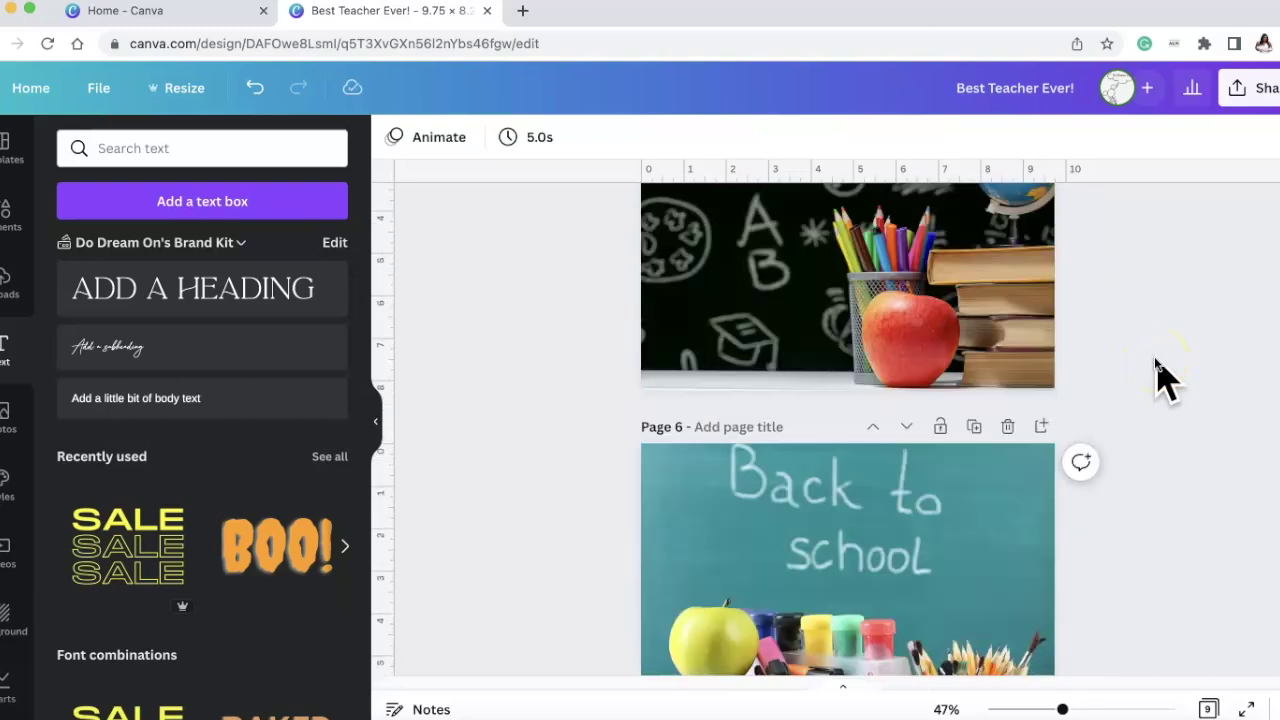
{"action": "scroll", "coordinate": [1157, 362], "scroll_direction": "down", "scroll_amount": 15}
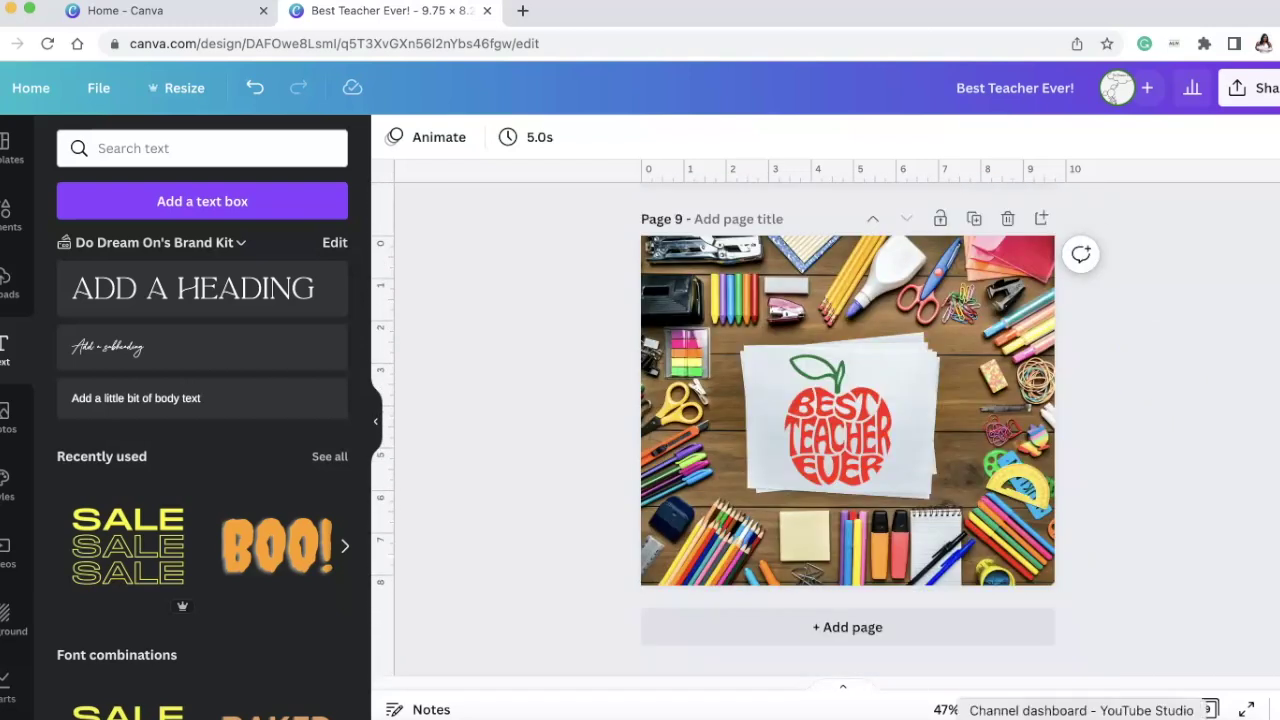
{"action": "left_click", "coordinate": [1210, 708]}
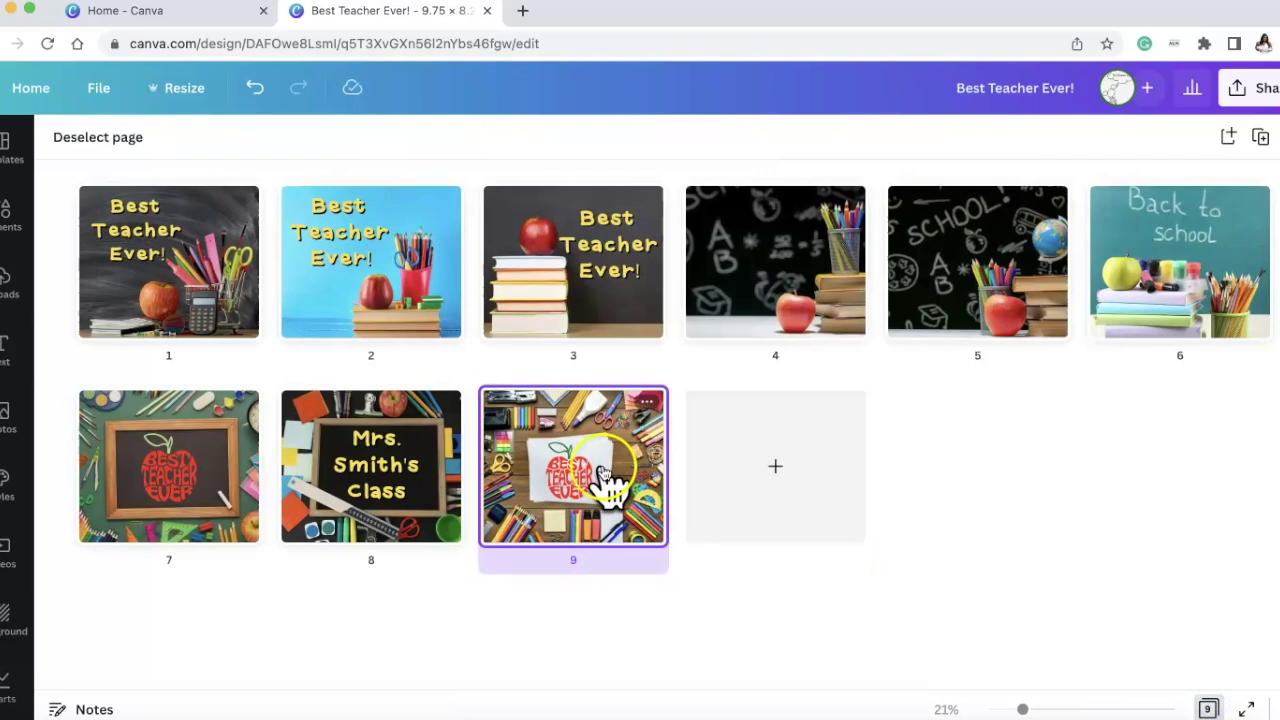
{"action": "left_click_drag", "start_coordinate": [605, 485], "coordinate": [389, 264]}
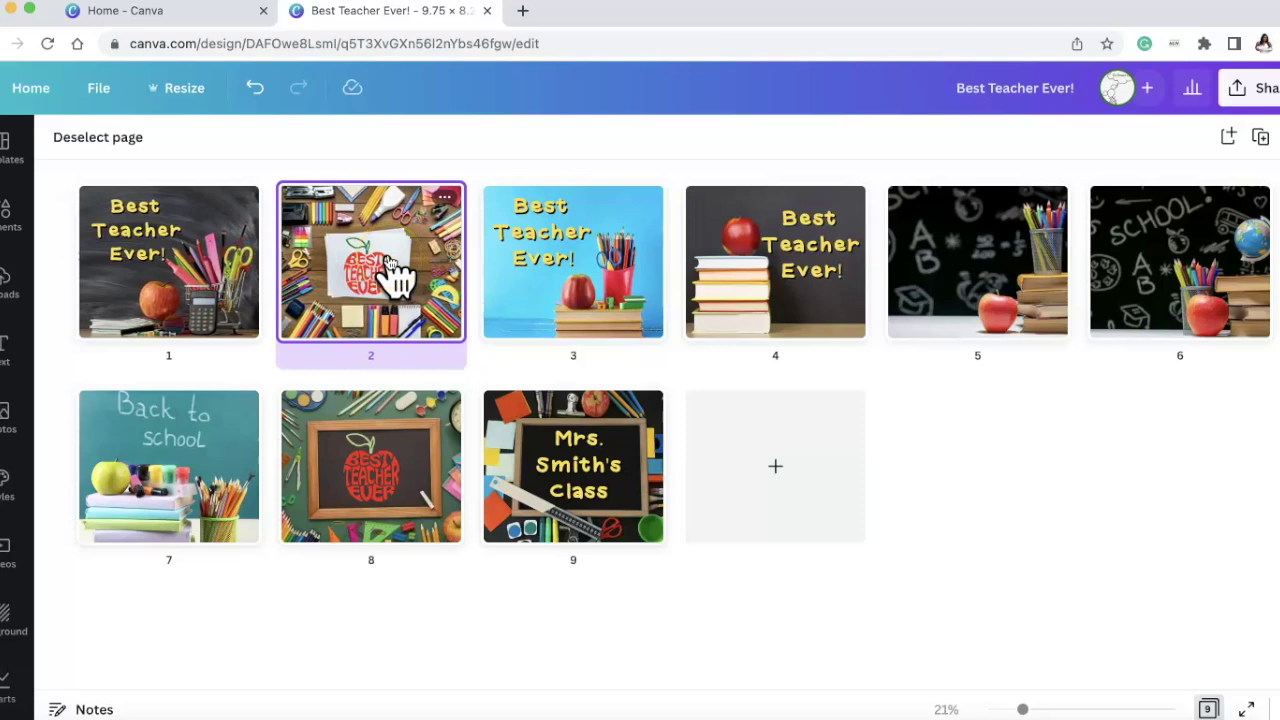
{"action": "left_click", "coordinate": [1210, 707]}
{"action": "scroll", "coordinate": [1148, 346], "scroll_direction": "up", "scroll_amount": 5}
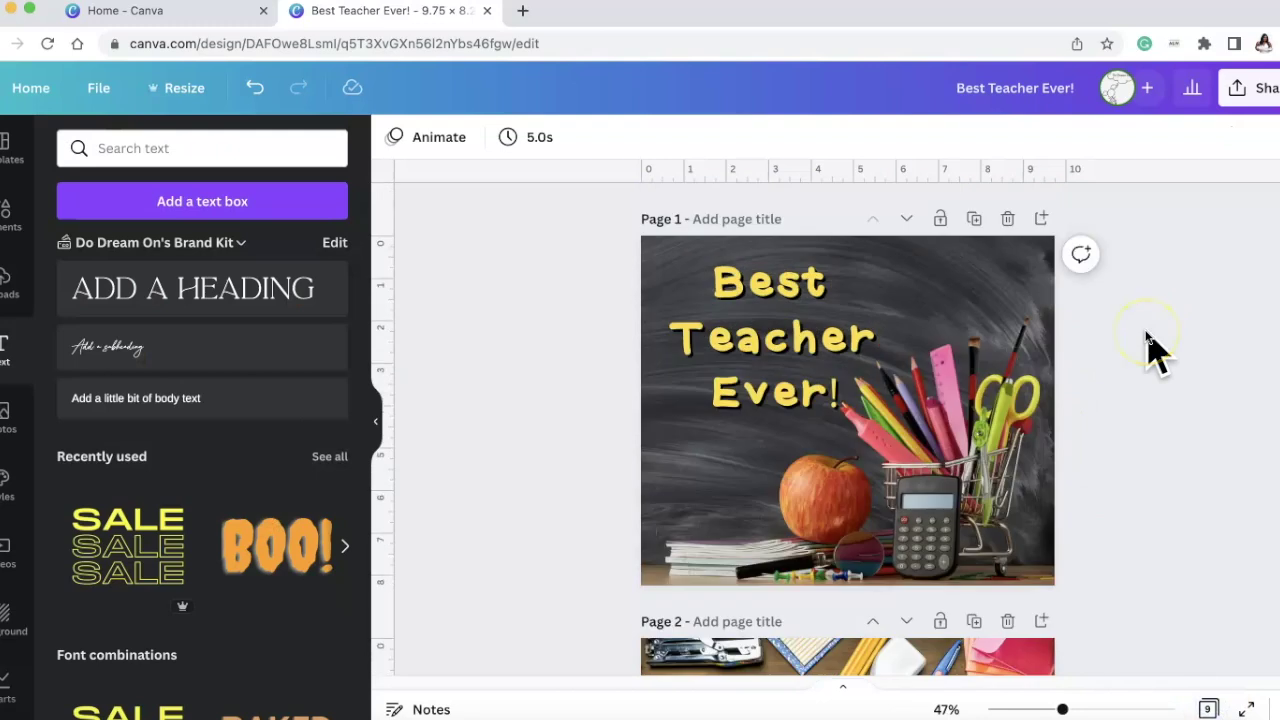
Step: Add a blank page after page 2 and search for "pink"
{"action": "scroll", "coordinate": [1063, 442], "scroll_direction": "down", "scroll_amount": 8}
{"action": "left_click", "coordinate": [177, 148]}
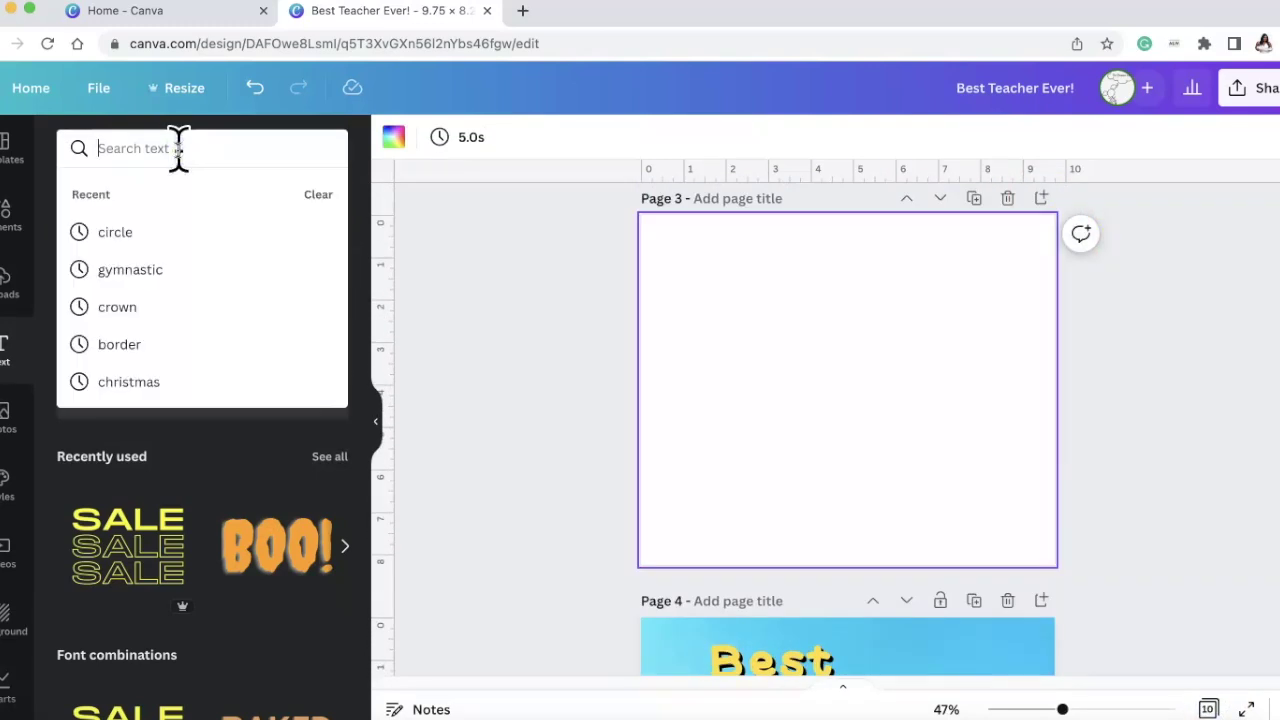
{"action": "type", "text": "pink"}
{"action": "key", "text": "Return"}
Step: Place the uploaded pink Breast Cancer Warrior graphic in the centre of page 3 on a plain white background
{"action": "scroll", "coordinate": [167, 345], "scroll_direction": "down", "scroll_amount": 10}
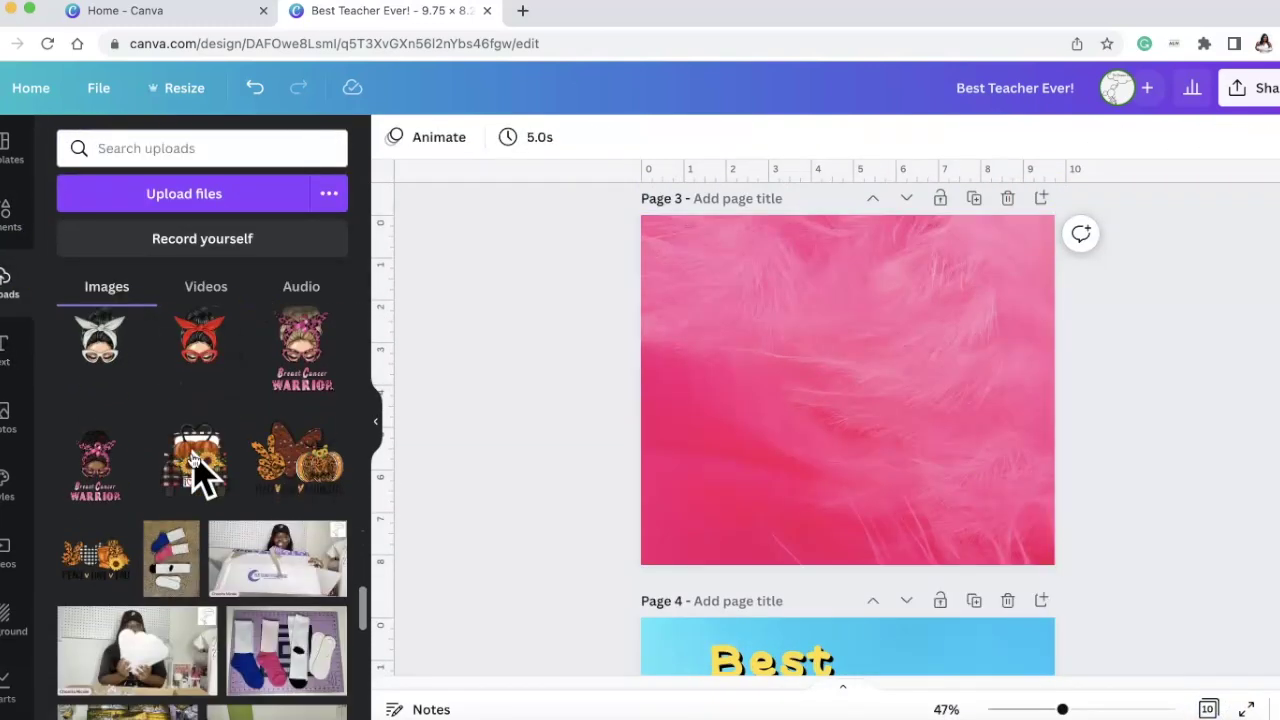
{"action": "left_click", "coordinate": [191, 471]}
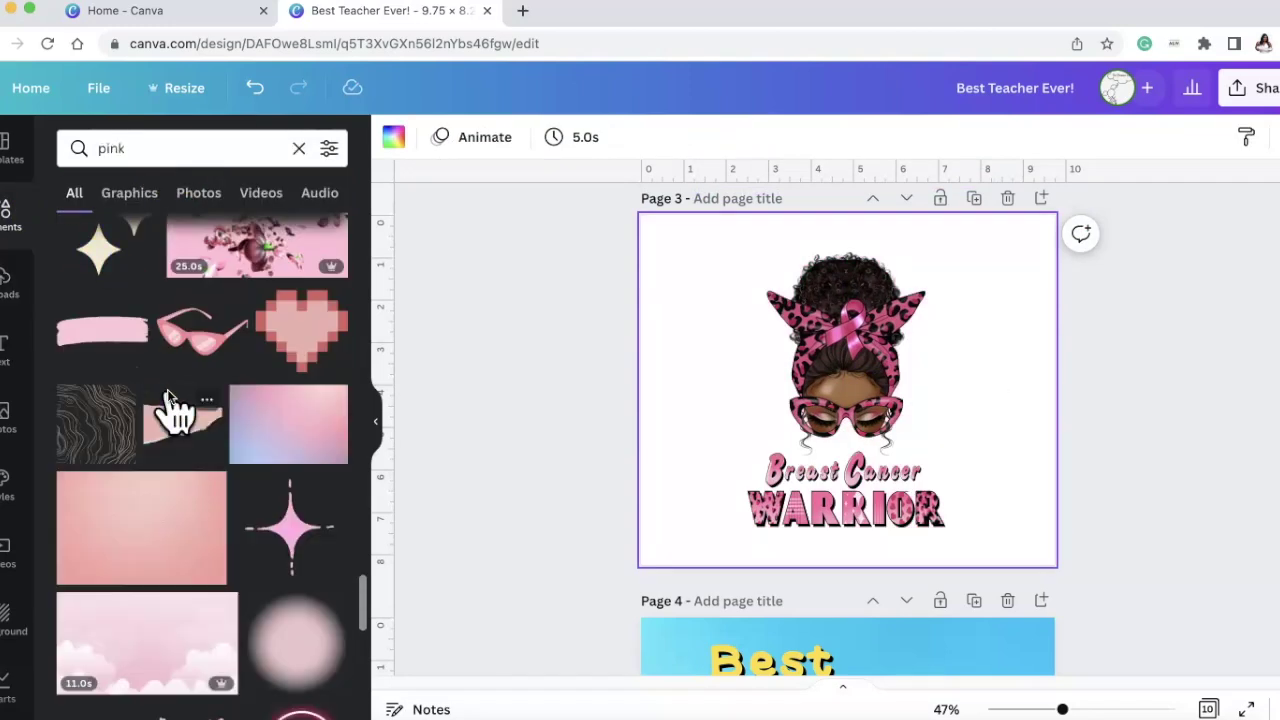
Step: Search the elements for "pink gradient" and set the first pink gradient image as page 3's background
{"action": "scroll", "coordinate": [170, 405], "scroll_direction": "up", "scroll_amount": 15}
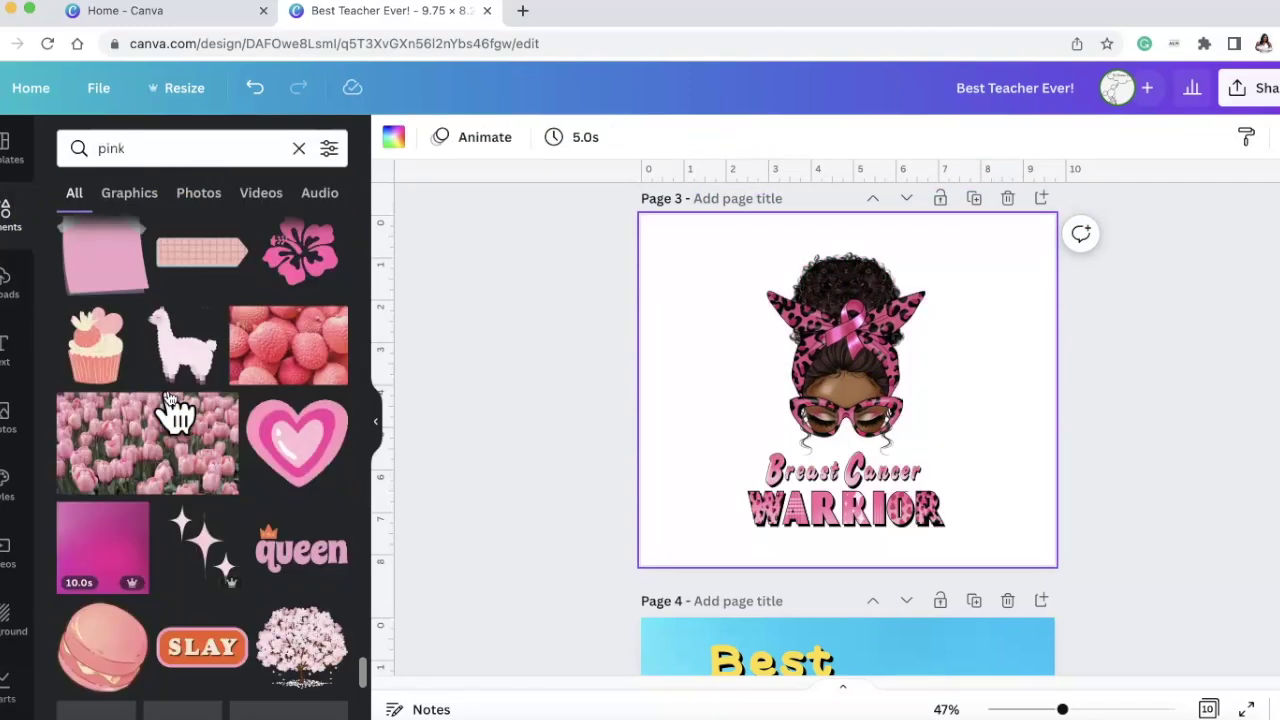
{"action": "scroll", "coordinate": [103, 520], "scroll_direction": "down", "scroll_amount": 5}
{"action": "type", "text": "gradient"}
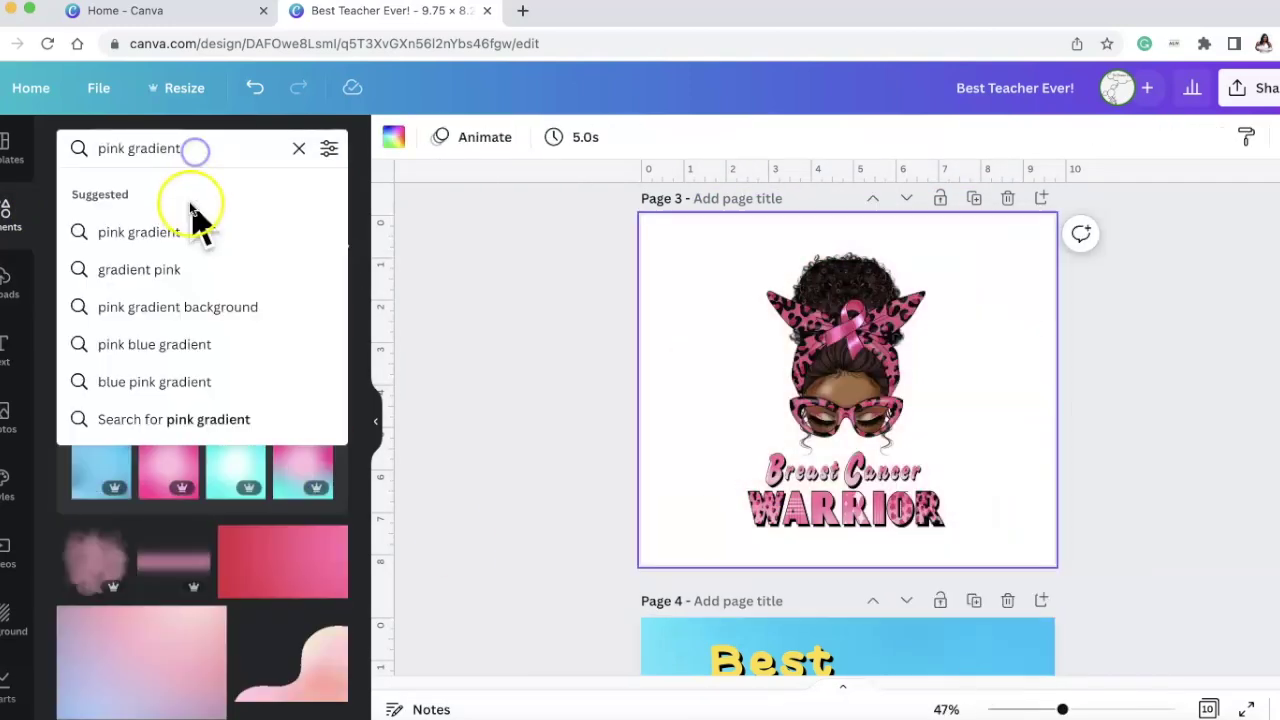
{"action": "left_click", "coordinate": [192, 231]}
{"action": "left_click", "coordinate": [132, 293]}
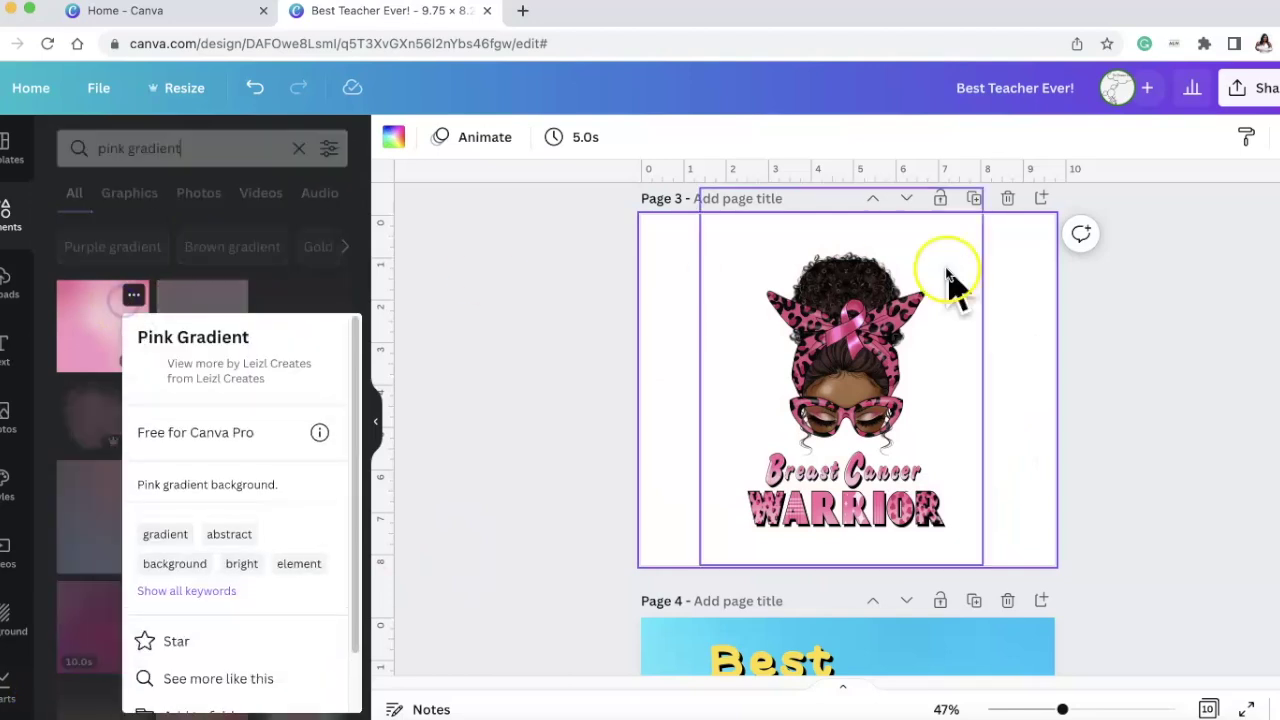
{"action": "left_click", "coordinate": [81, 318]}
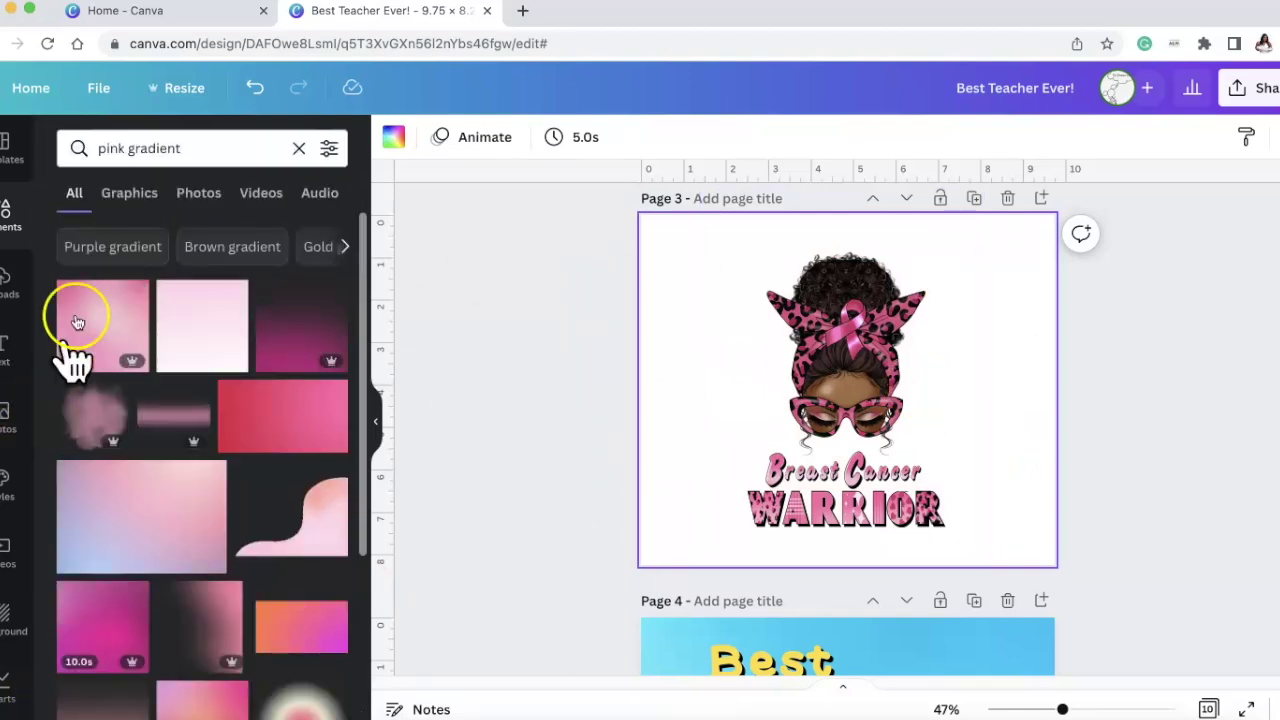
{"action": "left_click", "coordinate": [75, 318]}
{"action": "right_click", "coordinate": [849, 400]}
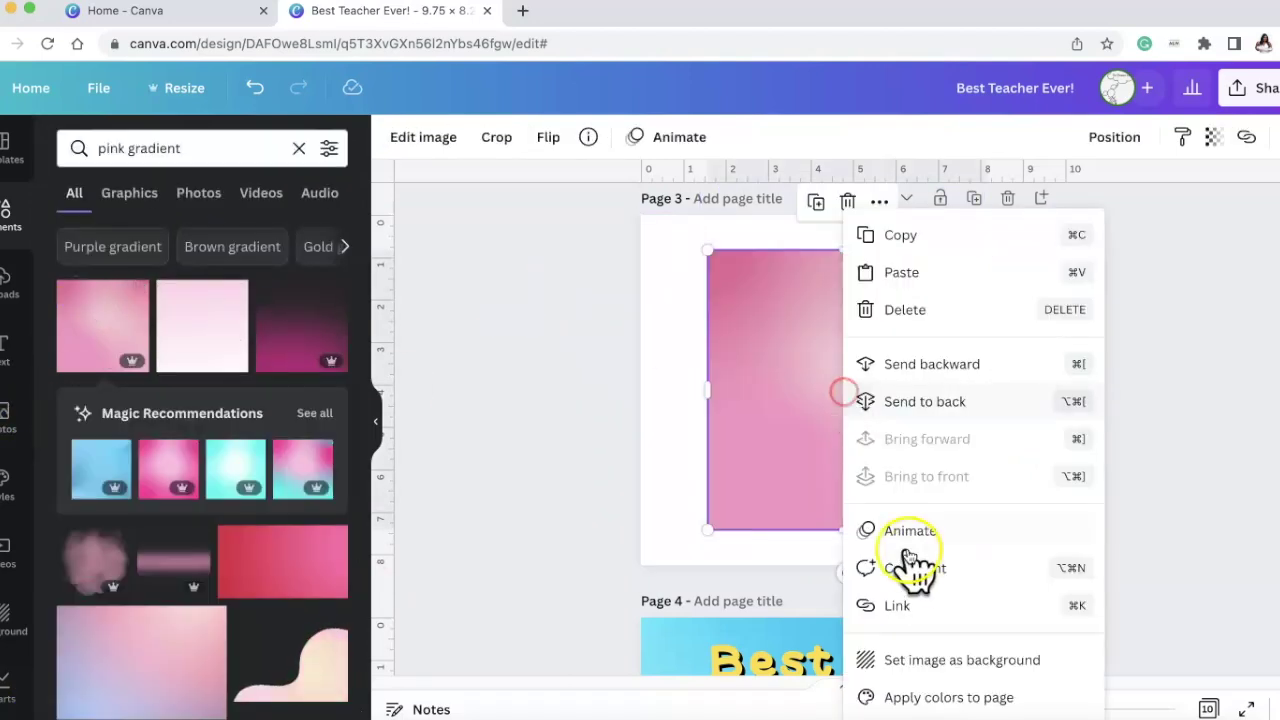
{"action": "left_click", "coordinate": [948, 658]}
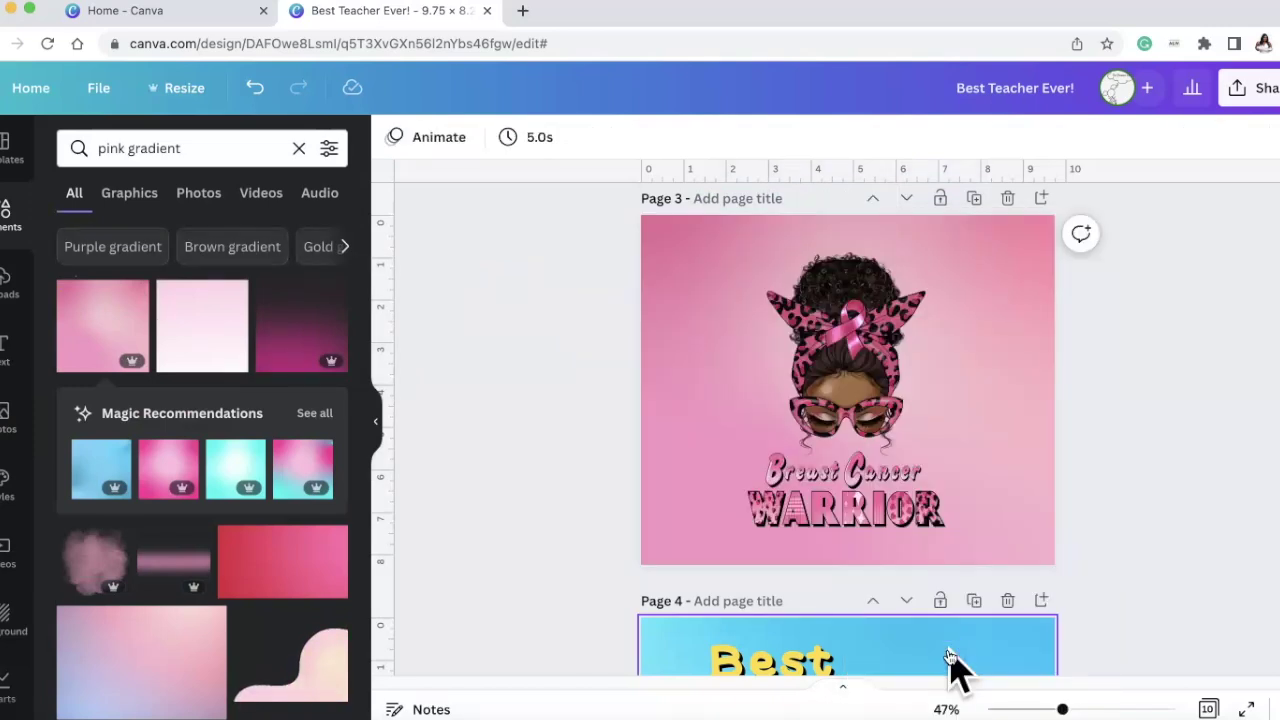
{"action": "left_click", "coordinate": [686, 309]}
{"action": "left_click", "coordinate": [414, 243]}
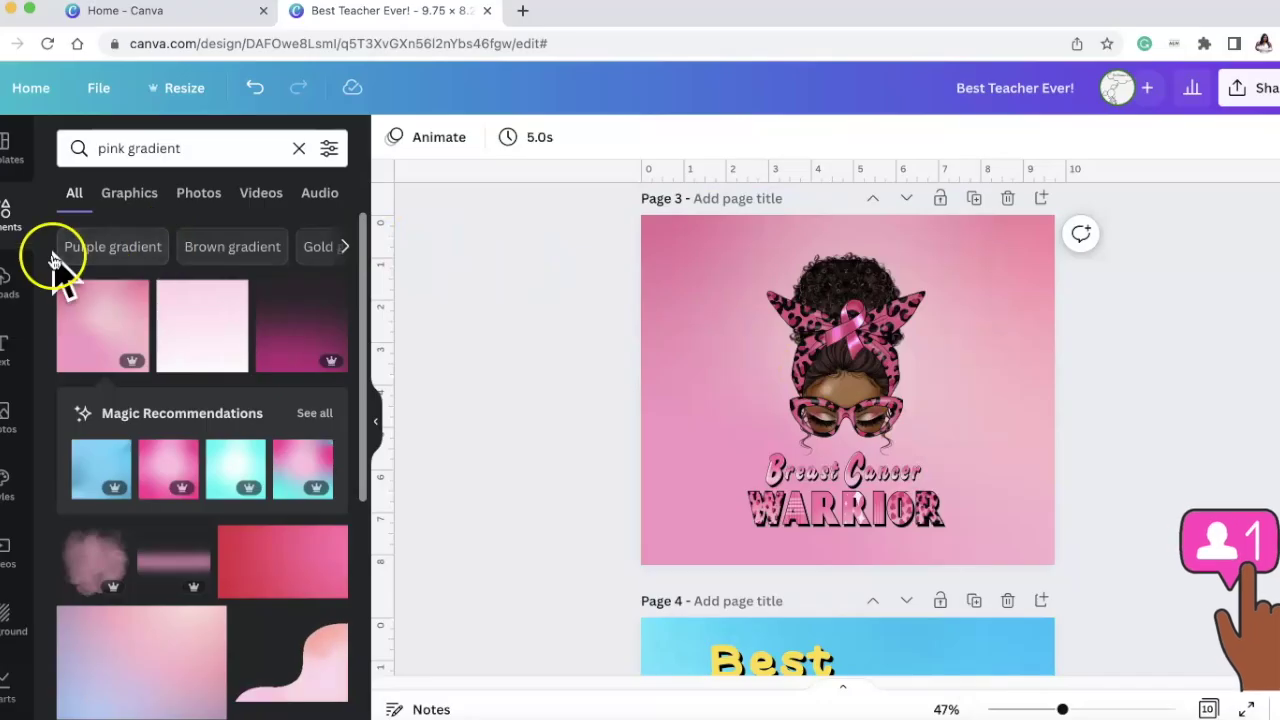
Step: Add the pink neon "GLOW" font combination to page 3 and change its text to "FIGHTER!"
{"action": "left_click", "coordinate": [6, 352]}
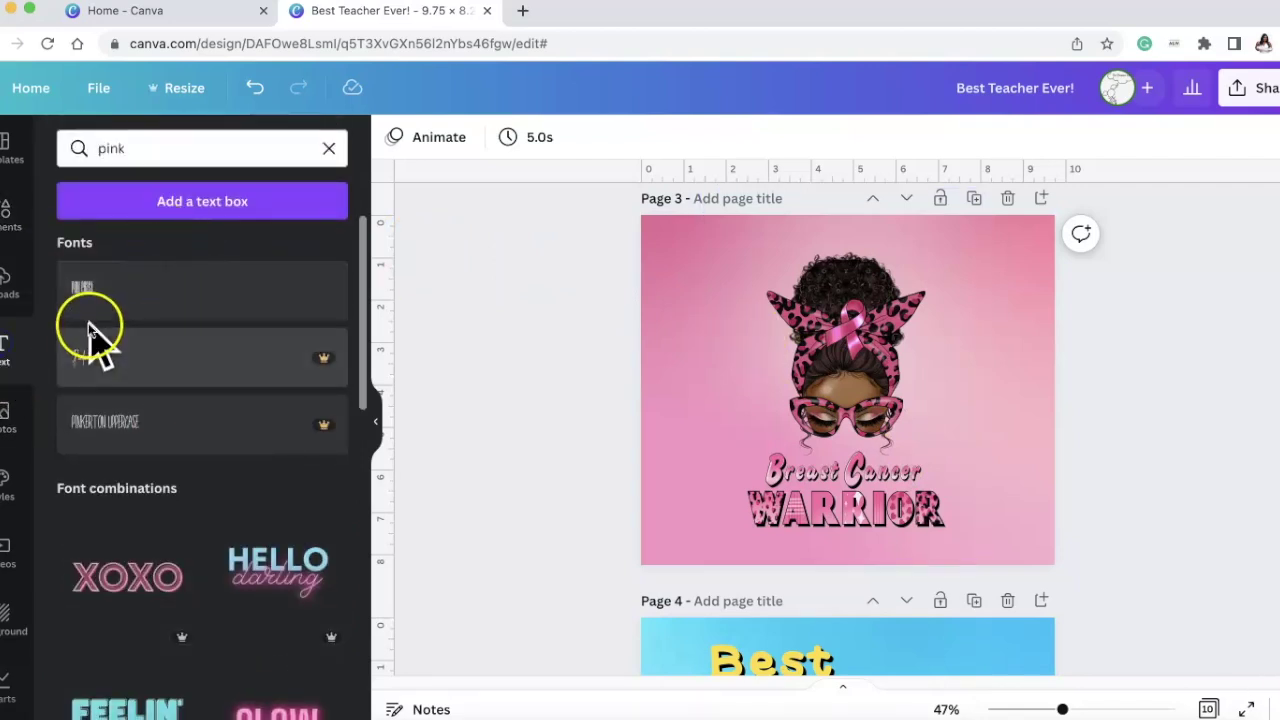
{"action": "scroll", "coordinate": [157, 495], "scroll_direction": "down", "scroll_amount": 2}
{"action": "scroll", "coordinate": [157, 495], "scroll_direction": "down", "scroll_amount": 4}
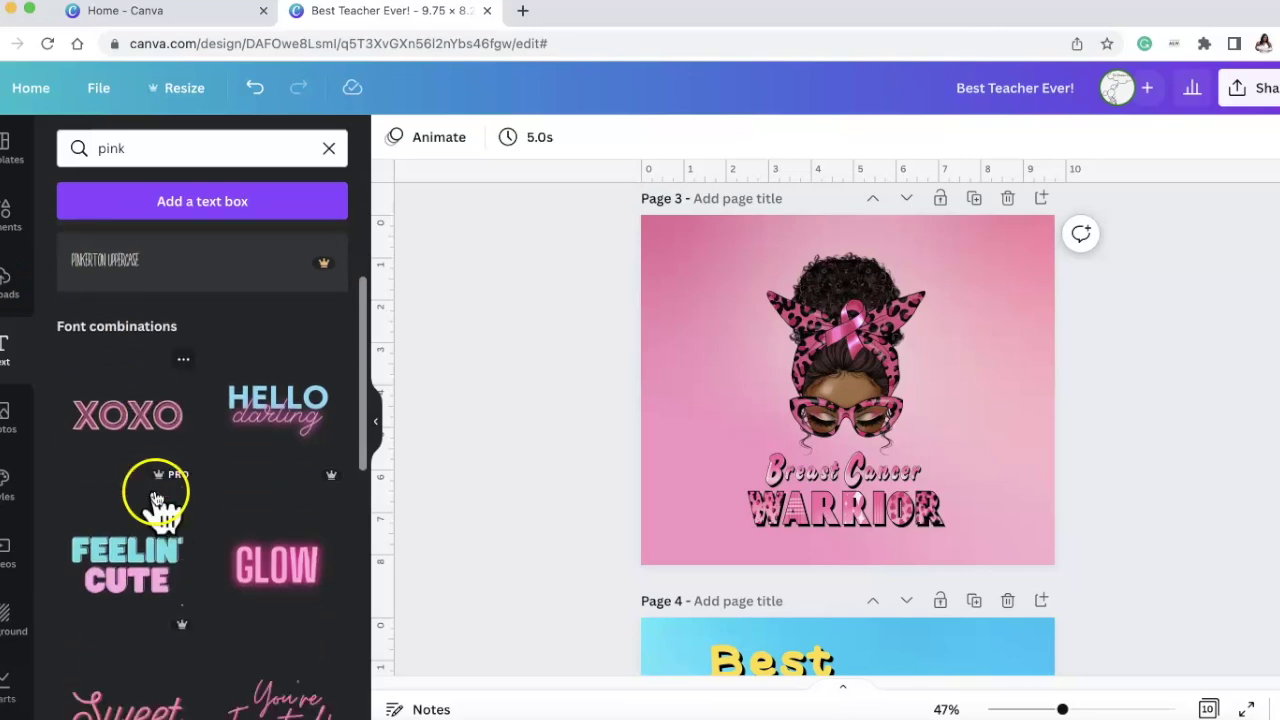
{"action": "left_click_drag", "start_coordinate": [810, 430], "coordinate": [846, 414]}
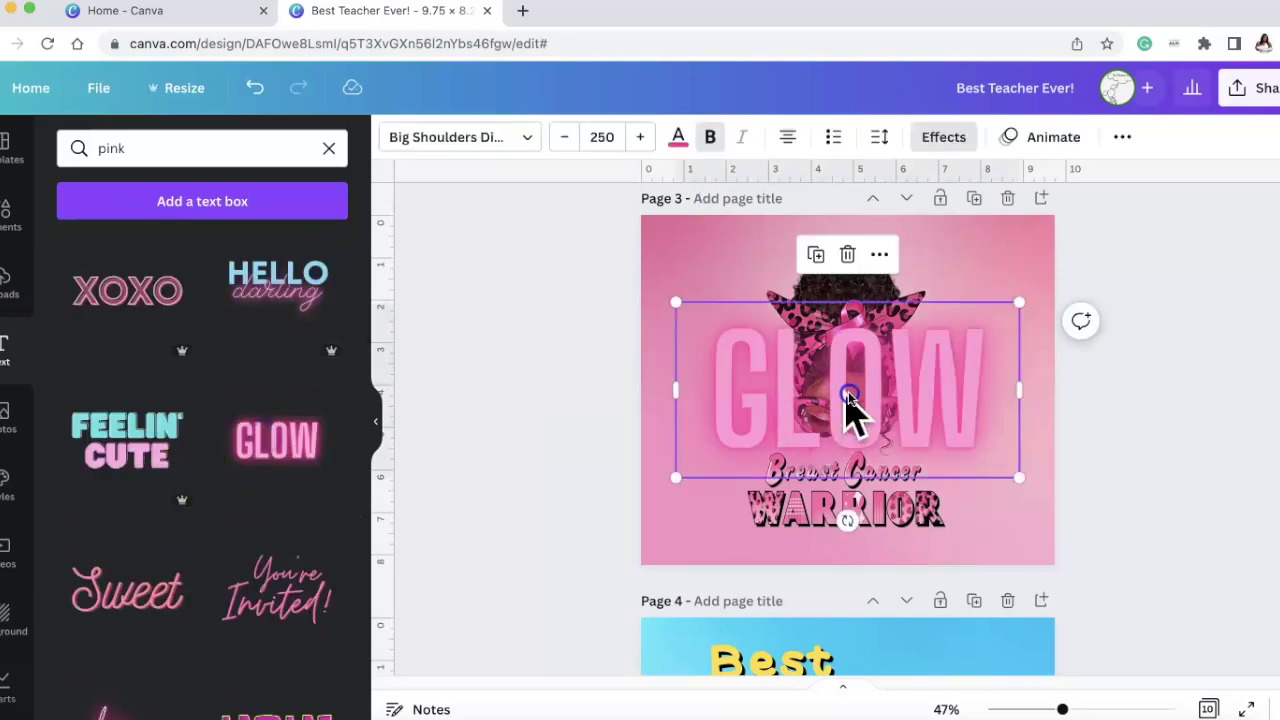
{"action": "type", "text": "FIGH"}
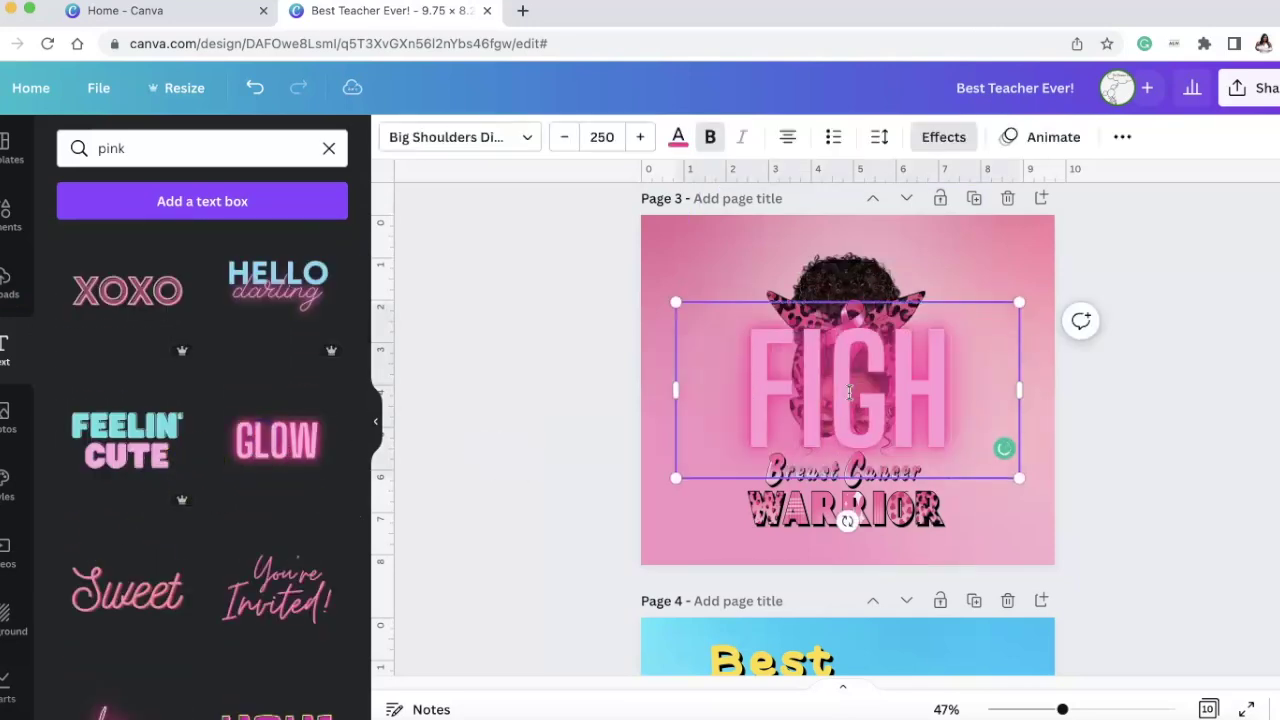
{"action": "type", "text": "TER"}
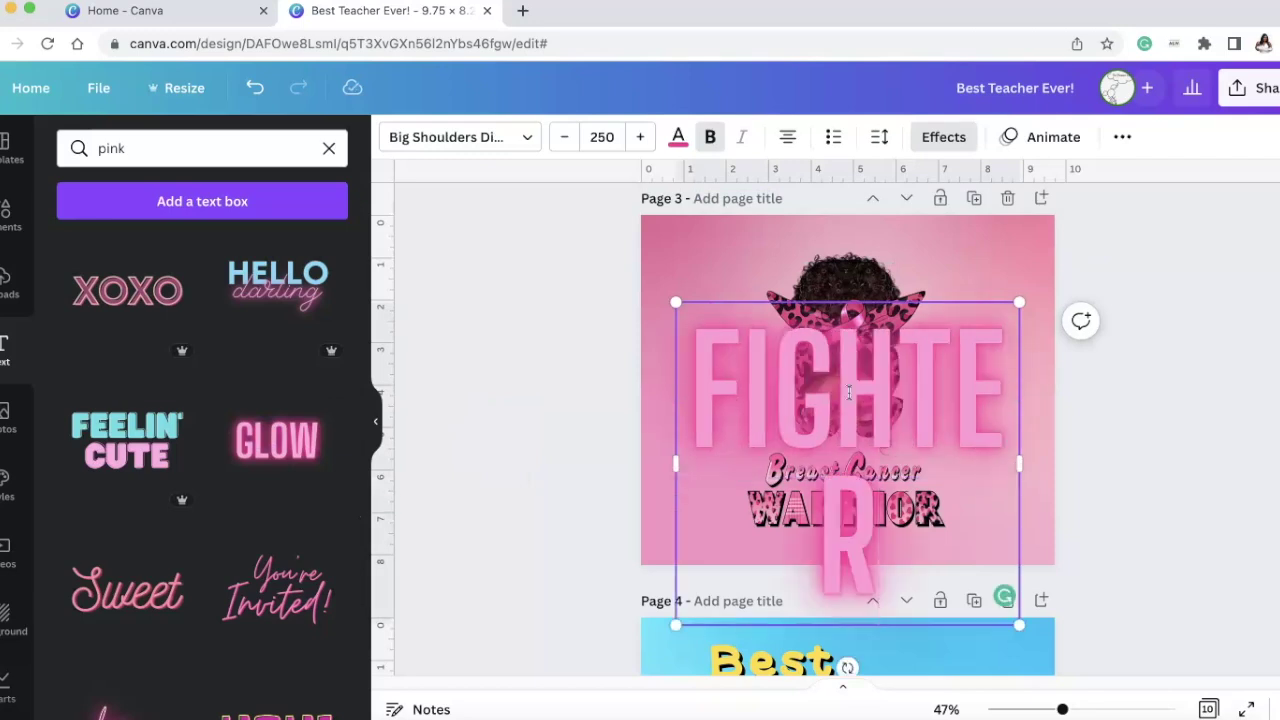
{"action": "type", "text": "!"}
Step: Shrink "FIGHTER!" to one line at font size 57 and move it to the left of the woman's head
{"action": "left_click_drag", "start_coordinate": [1022, 460], "coordinate": [1145, 449]}
{"action": "left_click_drag", "start_coordinate": [1143, 297], "coordinate": [777, 413]}
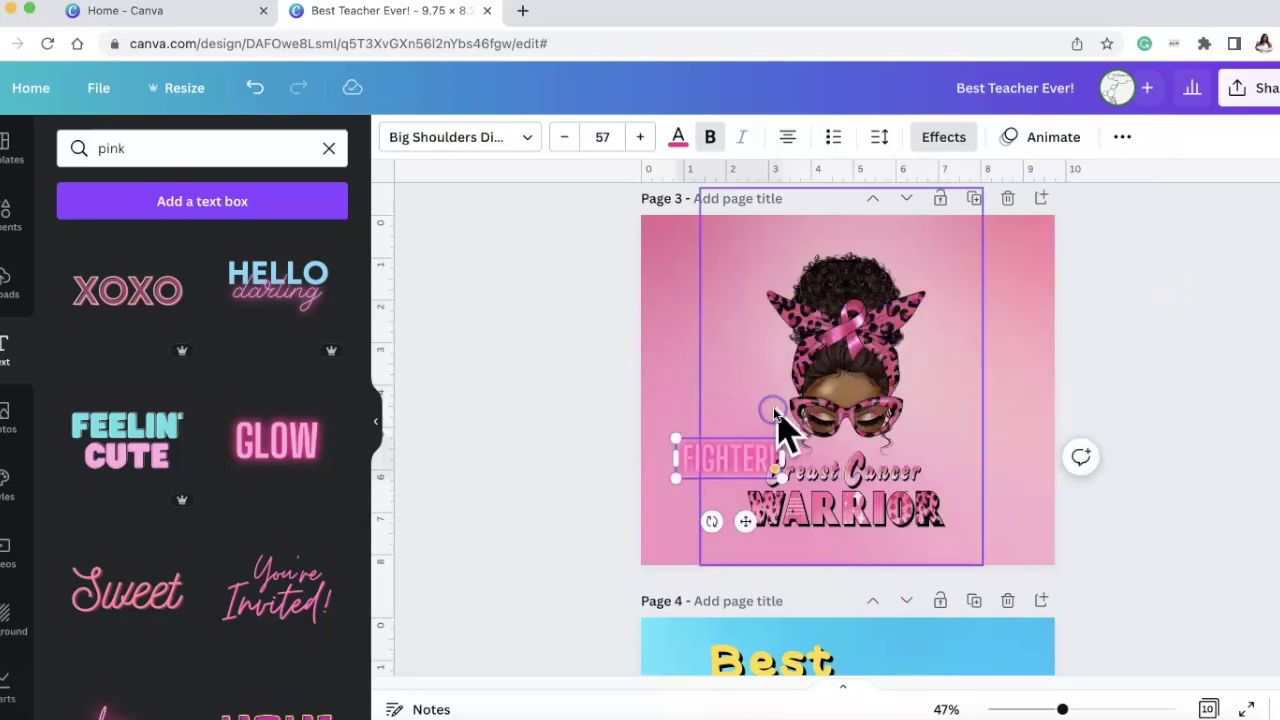
{"action": "left_click", "coordinate": [671, 386]}
{"action": "left_click", "coordinate": [716, 458]}
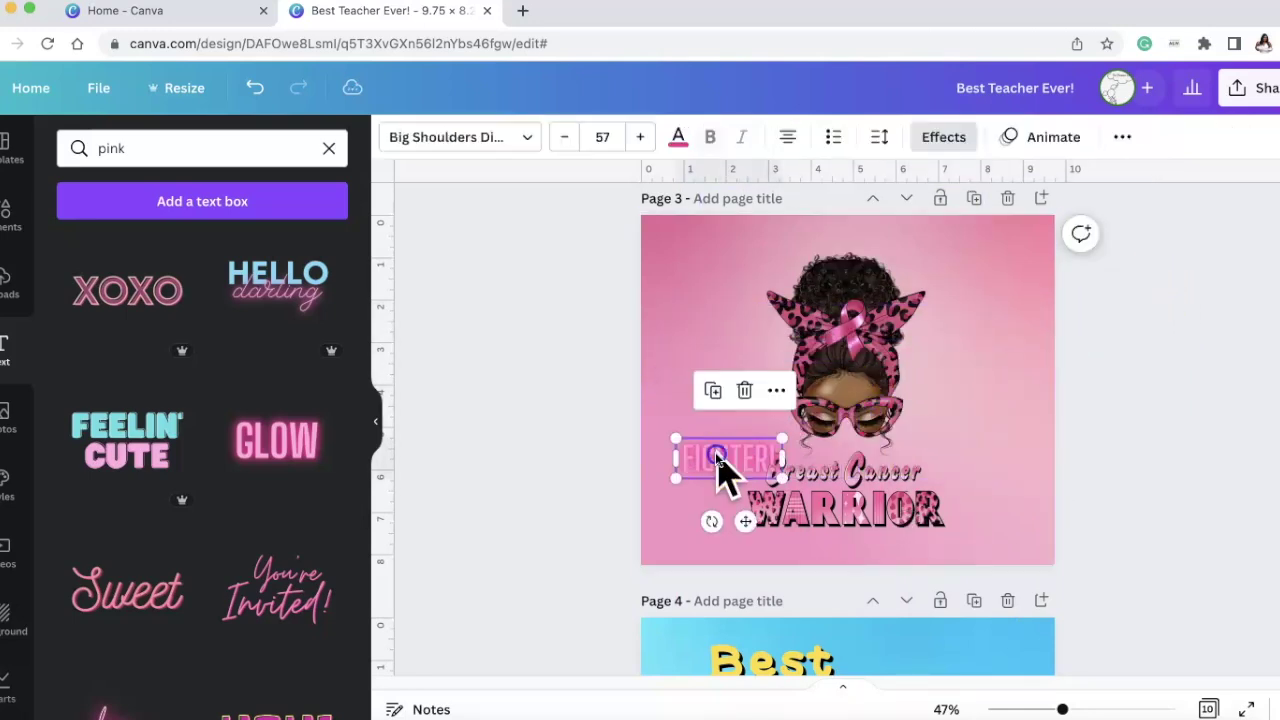
{"action": "left_click_drag", "start_coordinate": [716, 458], "coordinate": [711, 357]}
{"action": "left_click", "coordinate": [980, 10]}
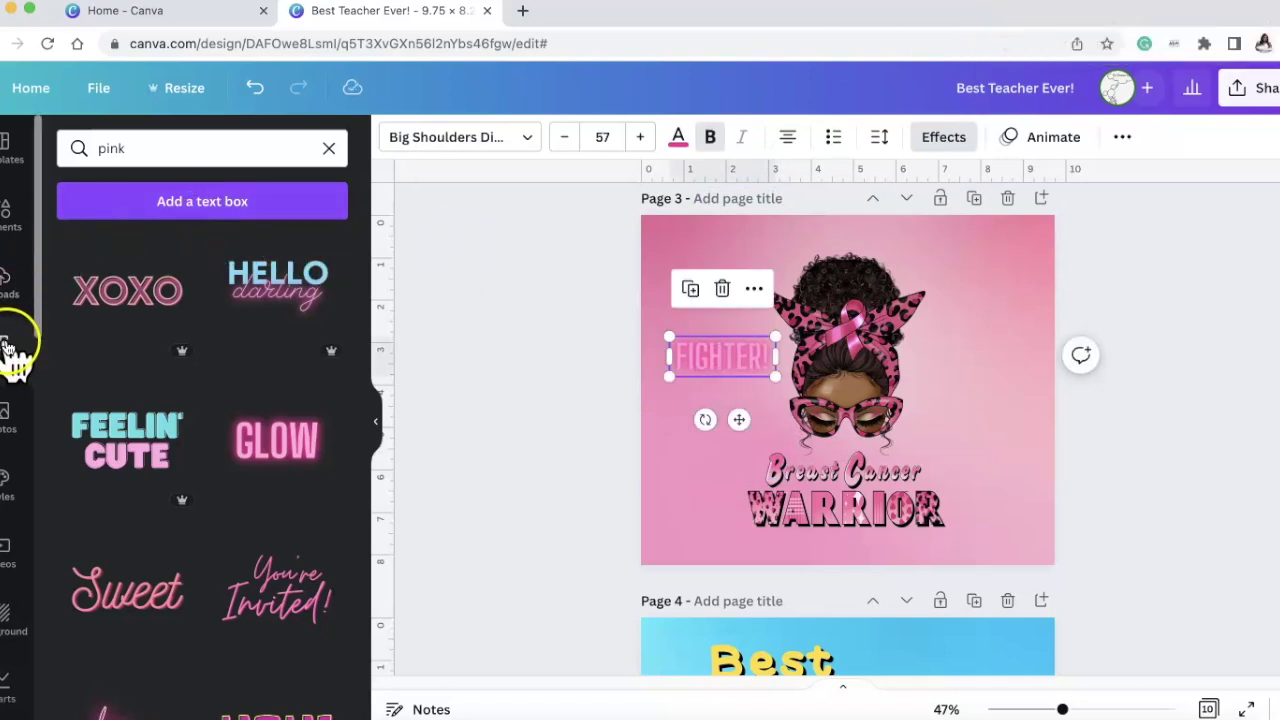
Step: Change the text to "FIGHTER", add a matching "SURVIVOR" text, and line both up along page 3's top edge
{"action": "left_click", "coordinate": [8, 345]}
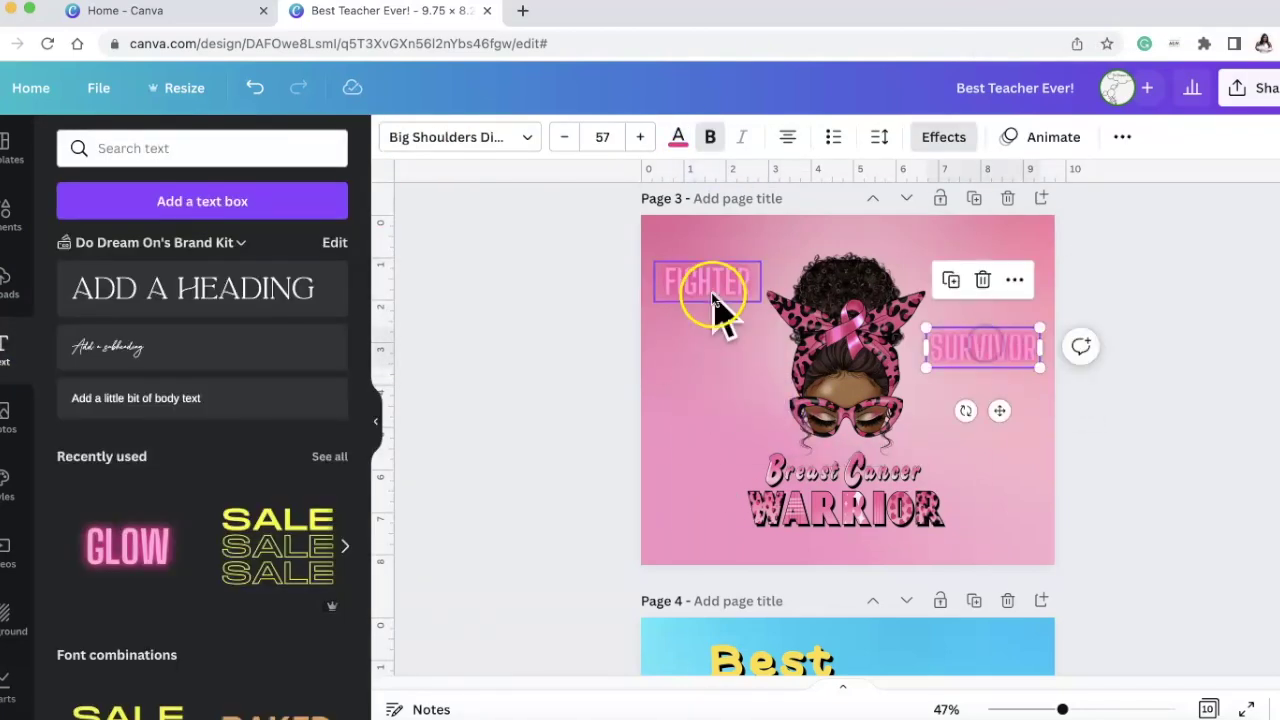
{"action": "left_click_drag", "start_coordinate": [720, 314], "coordinate": [705, 255]}
{"action": "left_click_drag", "start_coordinate": [983, 347], "coordinate": [940, 245]}
Step: Add matching "STRENGTH" and "LOVE" texts to the end of the word row along page 3's top edge
{"action": "left_click", "coordinate": [1006, 286]}
{"action": "left_click", "coordinate": [805, 242]}
{"action": "double_click", "coordinate": [825, 245]}
{"action": "left_click", "coordinate": [945, 262]}
{"action": "left_click", "coordinate": [932, 252]}
{"action": "left_click", "coordinate": [977, 285]}
{"action": "left_click_drag", "start_coordinate": [985, 290], "coordinate": [1002, 232]}
Step: Group FIGHTER, SURVIVOR, STRENGTH and LOVE into a single row
{"action": "left_click", "coordinate": [700, 240]}
{"action": "left_click", "coordinate": [1000, 240], "text": "shift"}
{"action": "left_click", "coordinate": [969, 183]}
{"action": "left_click", "coordinate": [1131, 391]}
{"action": "left_click", "coordinate": [996, 239]}
{"action": "left_click_drag", "start_coordinate": [996, 239], "coordinate": [1010, 240]}
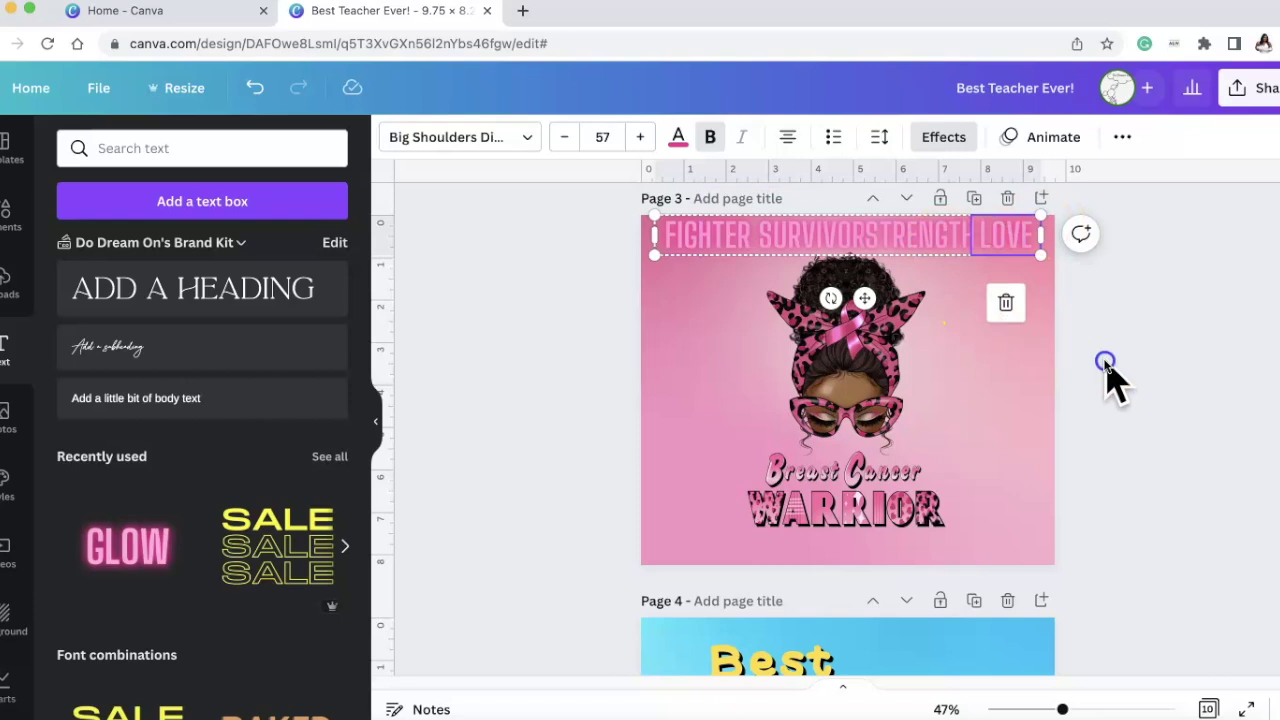
Step: Repeat the word row down the whole of page 3 behind the graphic and set the rows' transparency to 37
{"action": "left_click", "coordinate": [1122, 137]}
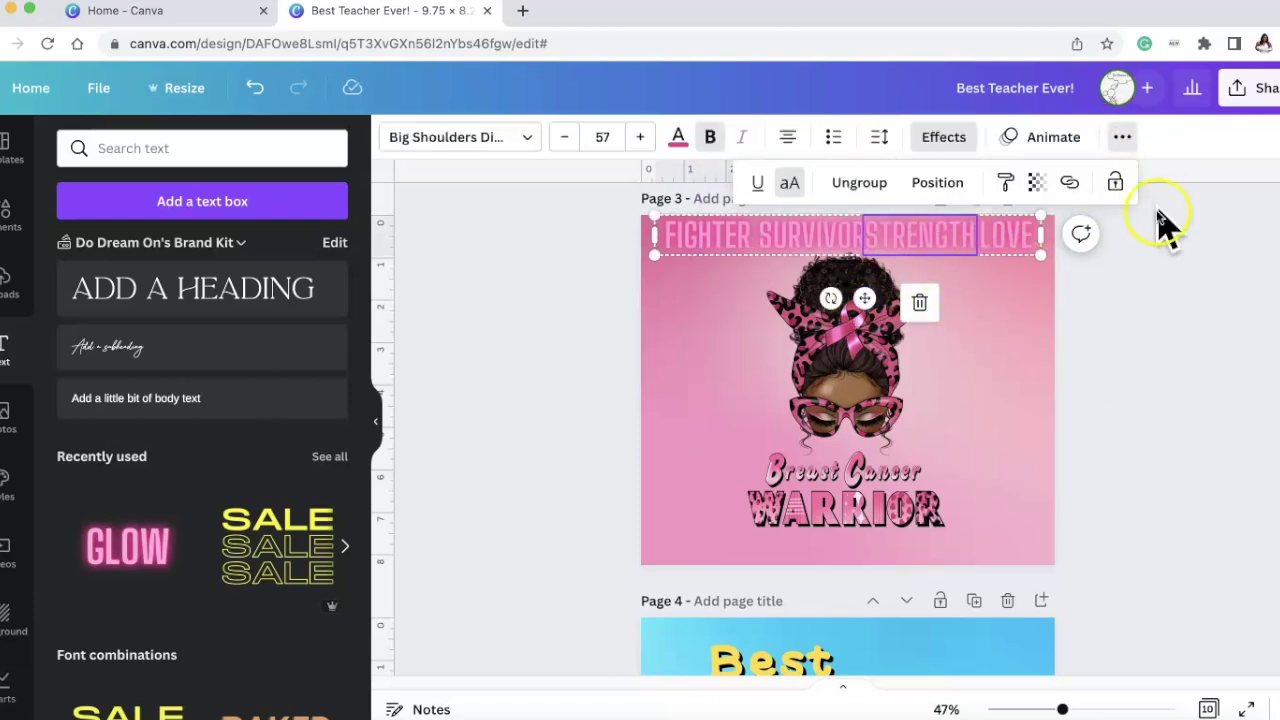
{"action": "left_click_drag", "start_coordinate": [1006, 237], "coordinate": [1003, 326]}
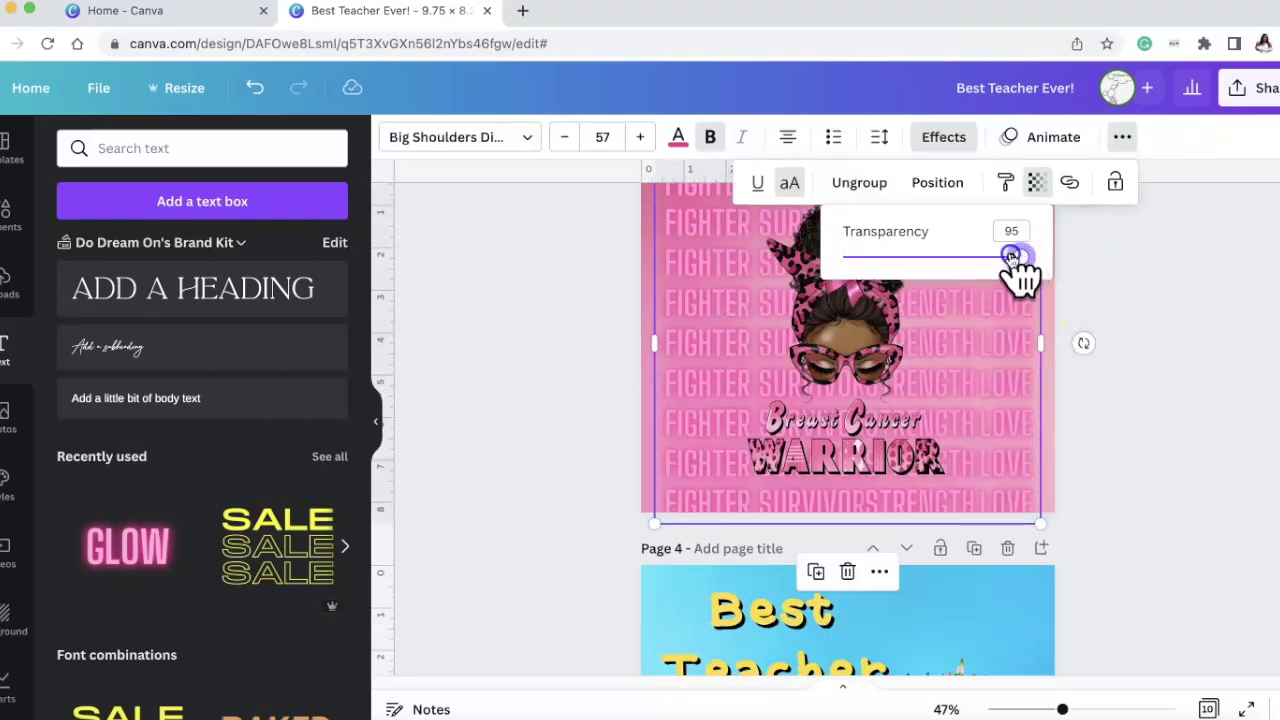
{"action": "left_click_drag", "start_coordinate": [1014, 271], "coordinate": [930, 270]}
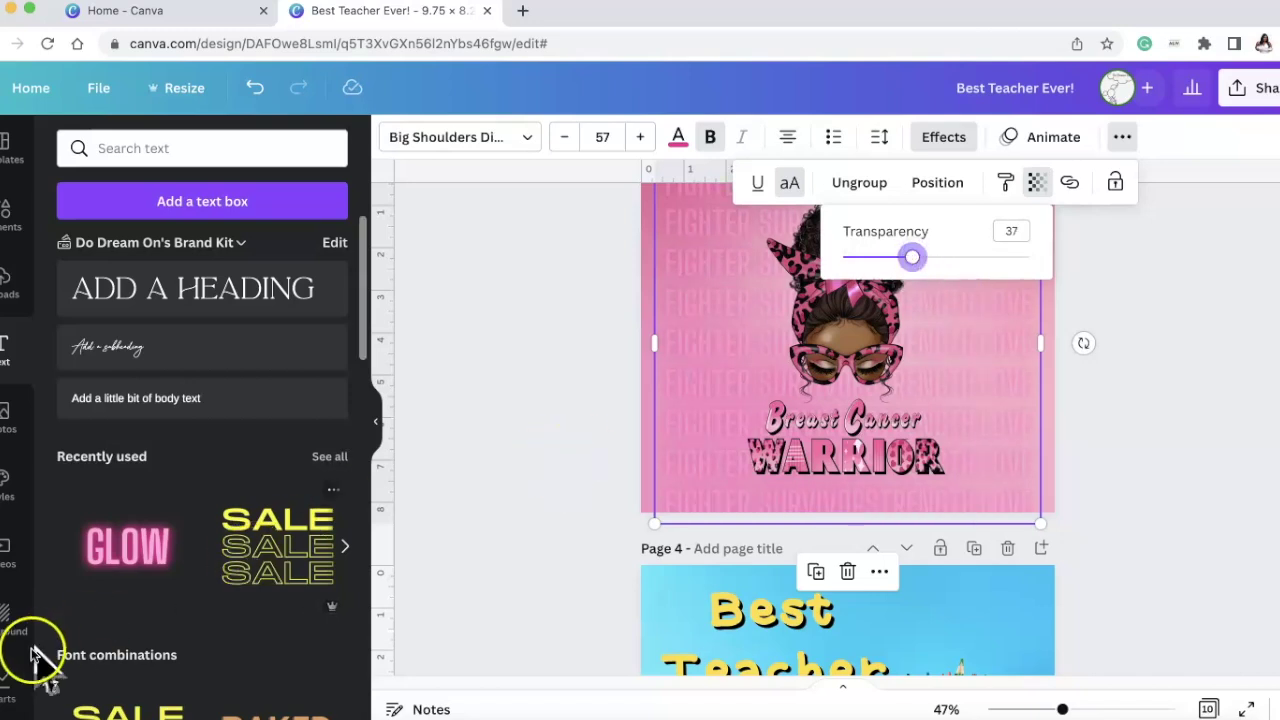
Step: Scale the word pattern to font size 51.1 within page 3 and enlarge the Breast Cancer Warrior graphic over it
{"action": "left_click", "coordinate": [880, 320]}
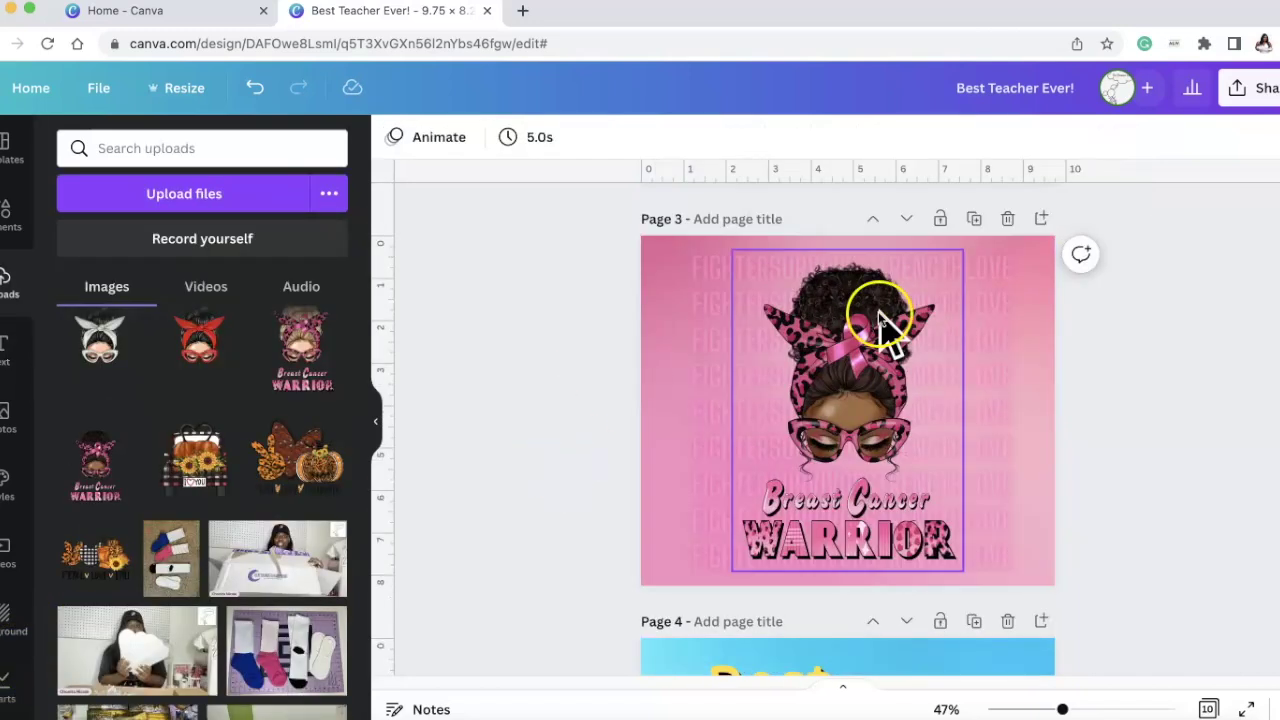
{"action": "left_click", "coordinate": [711, 272]}
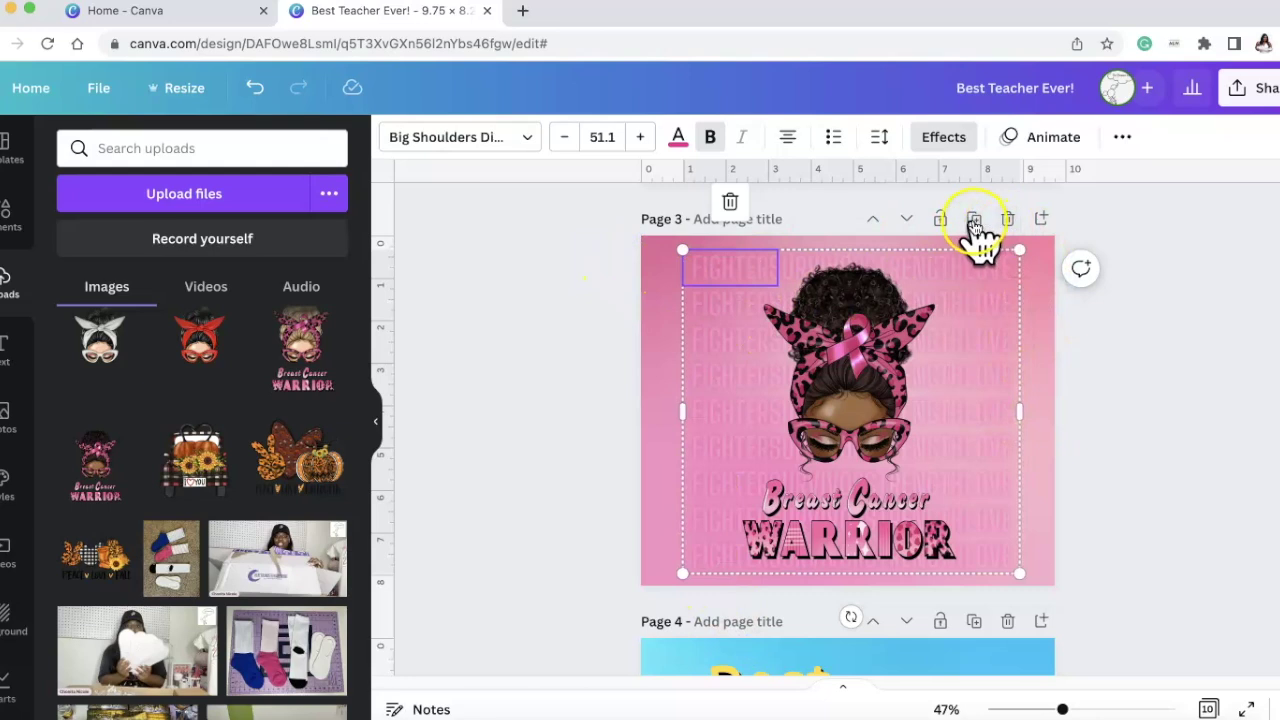
Step: Duplicate page 3 and enlarge the faded word pattern on the copy until it covers the whole page
{"action": "left_click", "coordinate": [974, 220]}
{"action": "left_click", "coordinate": [708, 404]}
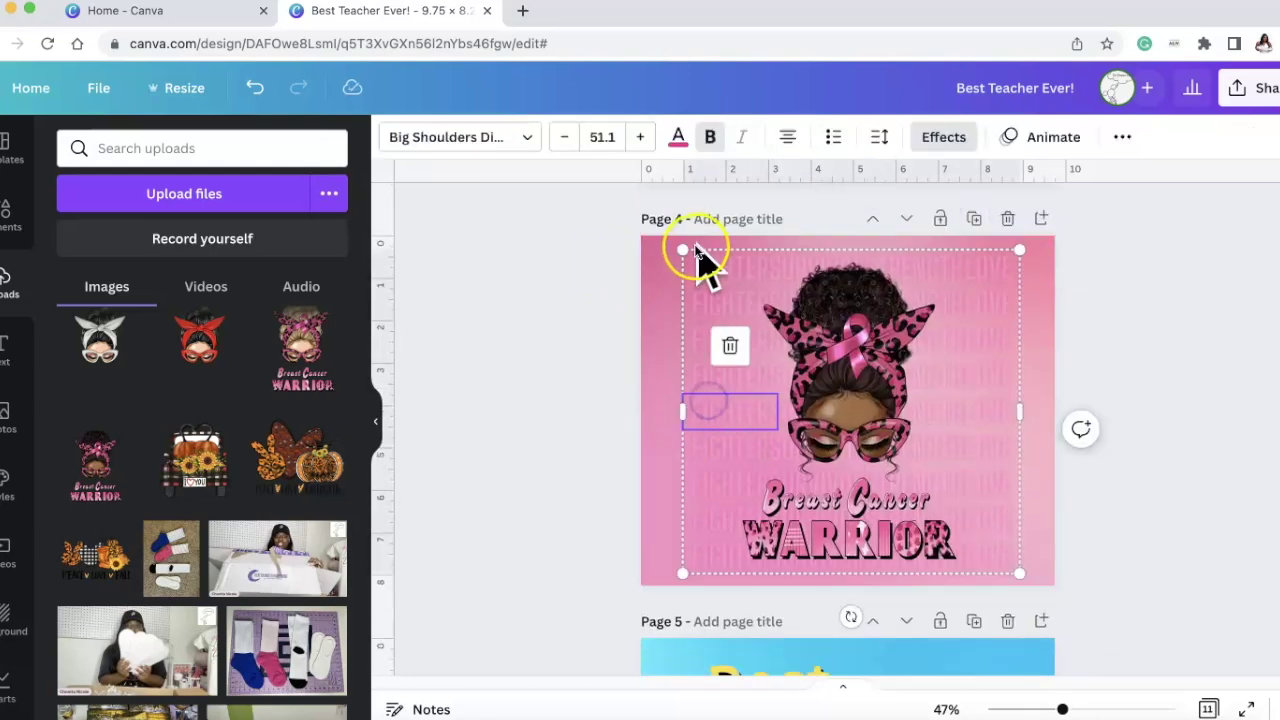
{"action": "left_click_drag", "start_coordinate": [650, 250], "coordinate": [584, 232]}
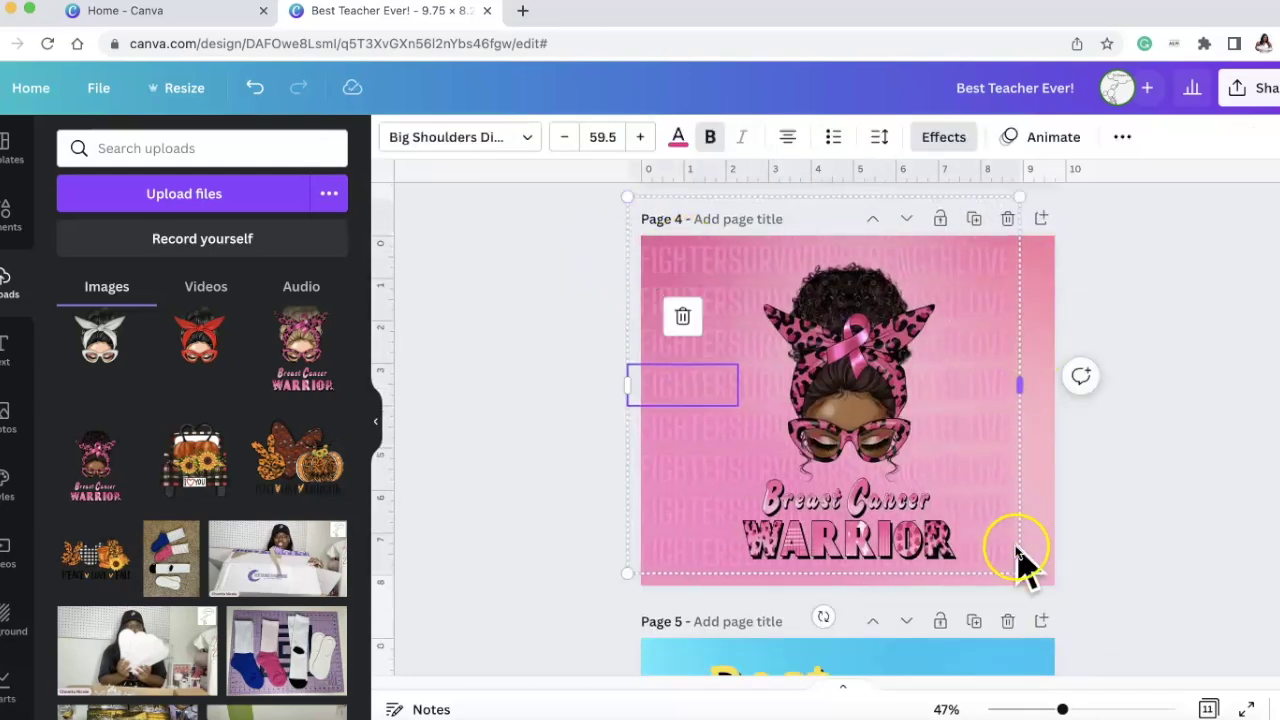
{"action": "left_click_drag", "start_coordinate": [1018, 572], "coordinate": [1144, 497]}
{"action": "left_click_drag", "start_coordinate": [1000, 460], "coordinate": [1020, 471]}
{"action": "left_click", "coordinate": [1191, 517]}
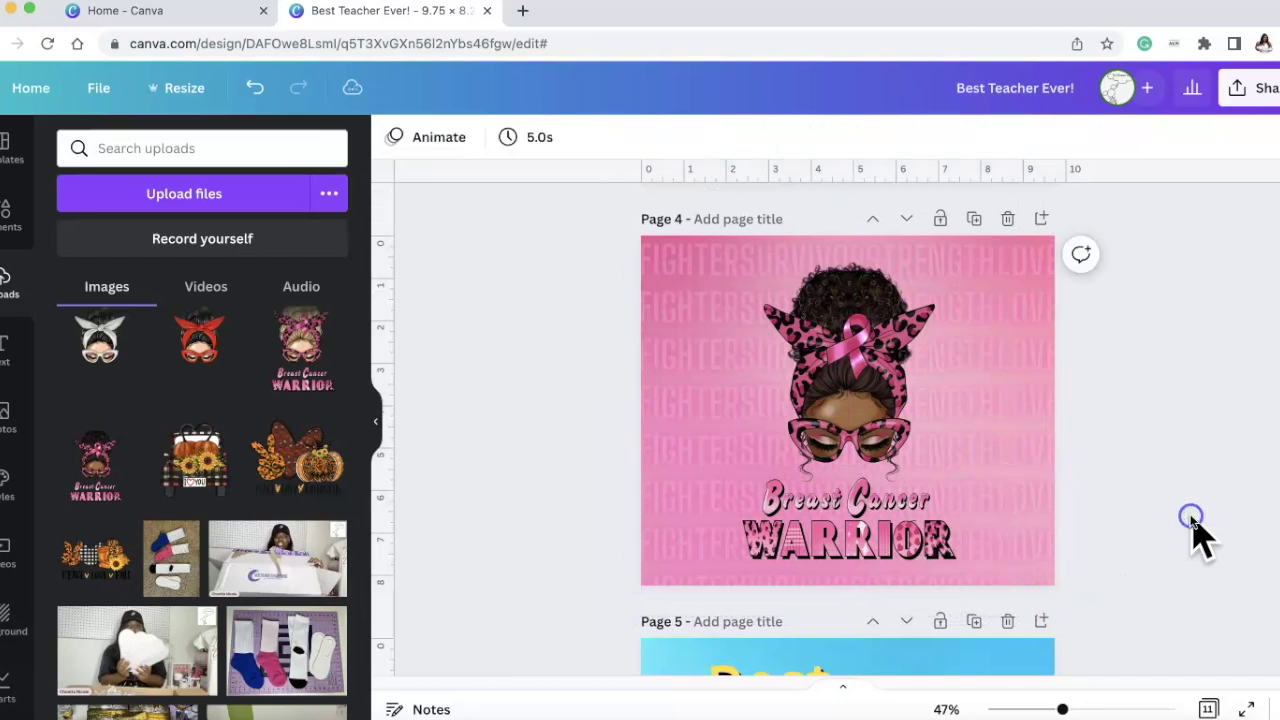
Step: Compare the two Breast Cancer Warrior pages and review the teacher designs on pages 1 and 2
{"action": "scroll", "coordinate": [1078, 440], "scroll_direction": "up", "scroll_amount": 5}
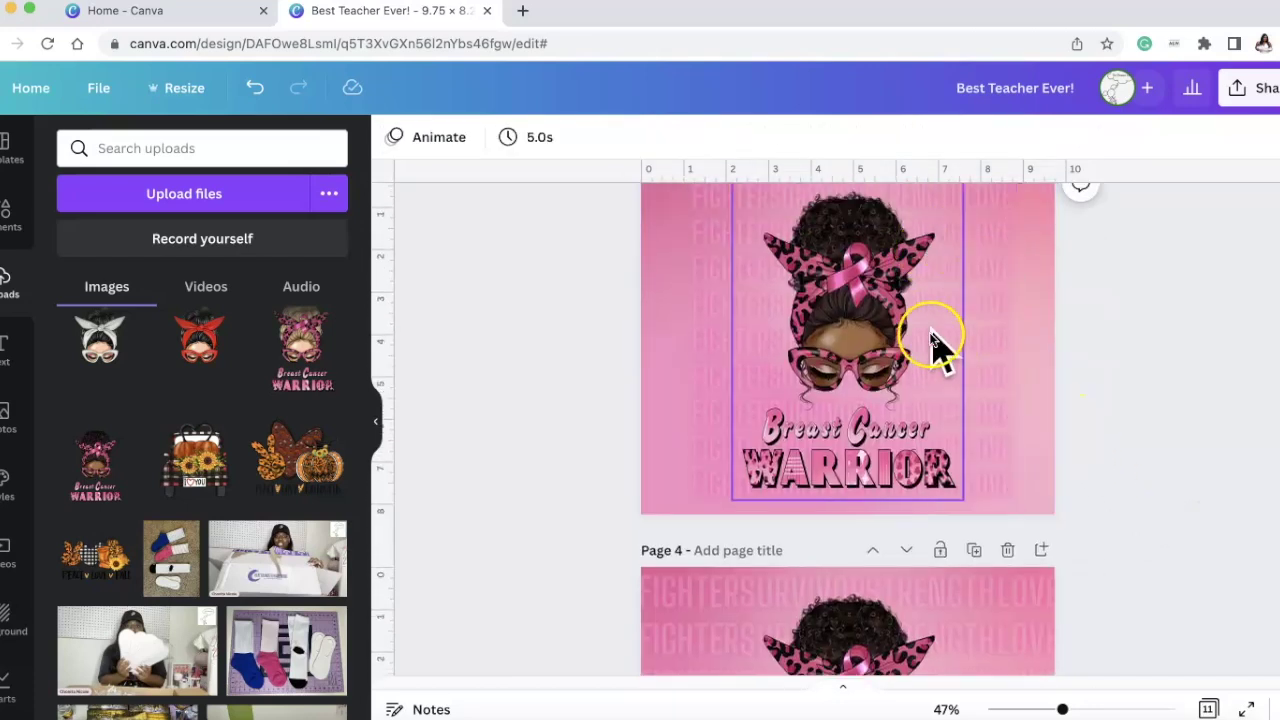
{"action": "scroll", "coordinate": [990, 350], "scroll_direction": "up", "scroll_amount": 1}
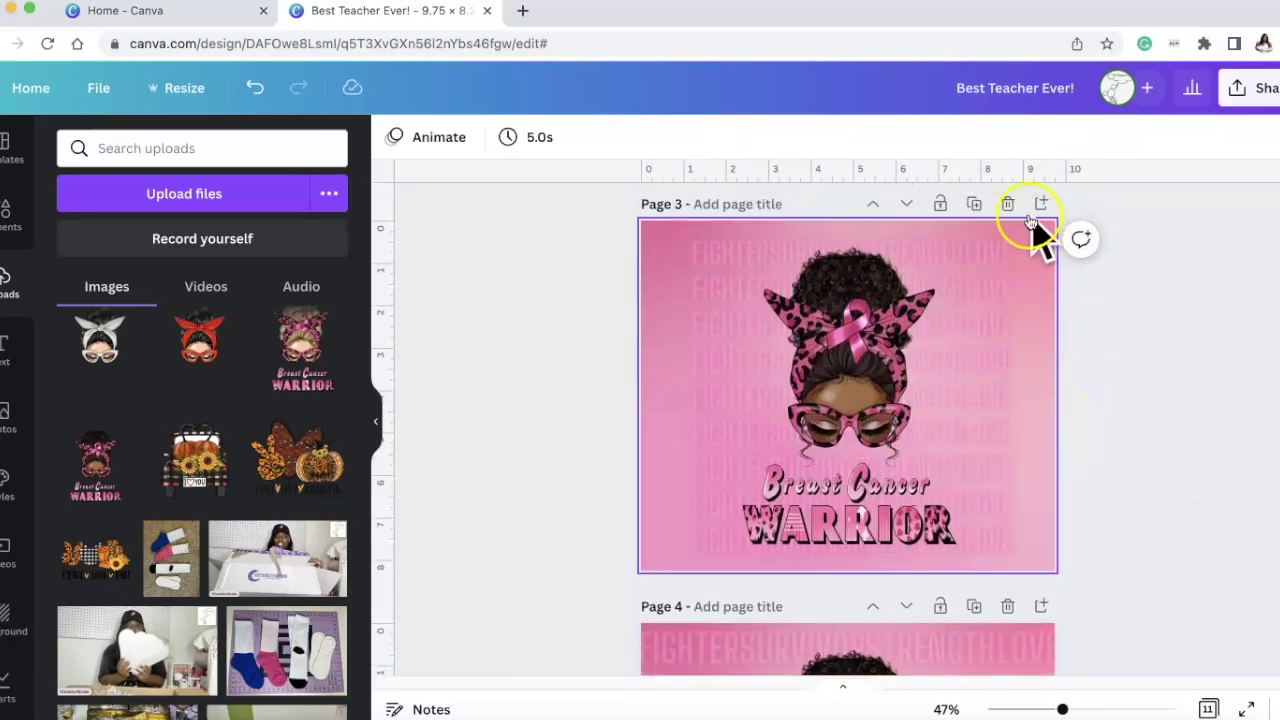
{"action": "scroll", "coordinate": [1046, 320], "scroll_direction": "down", "scroll_amount": 5}
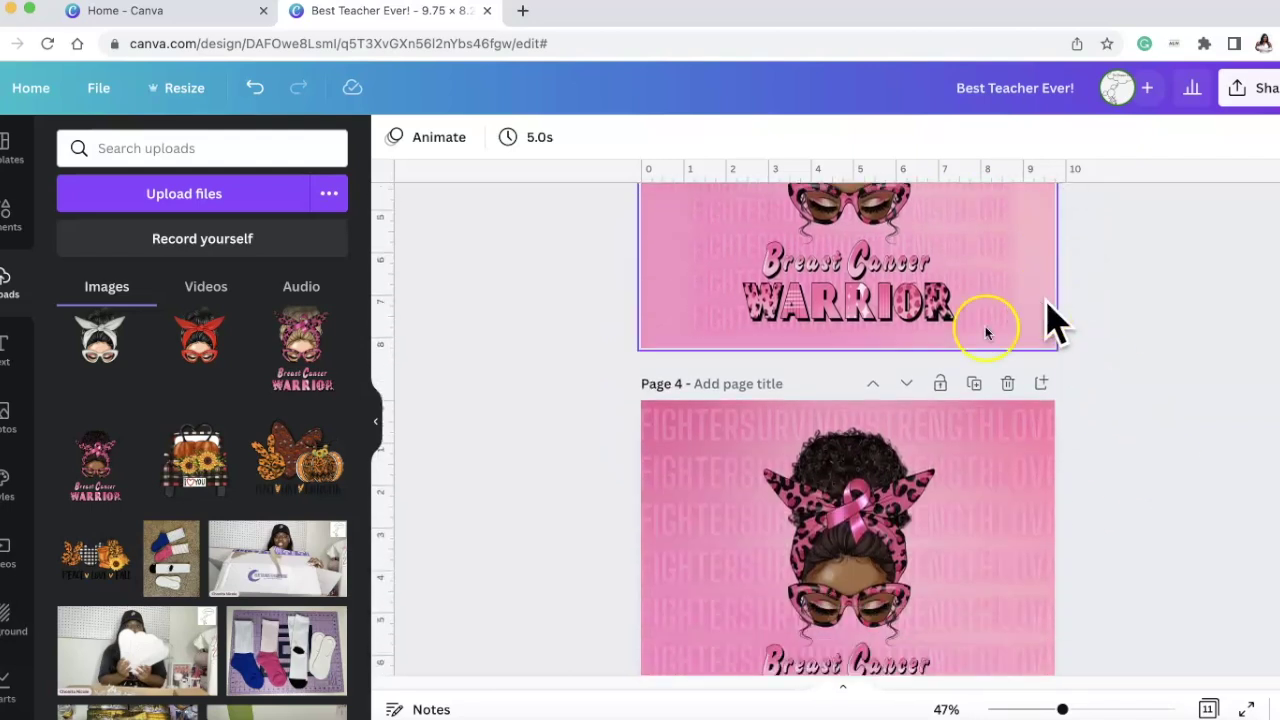
{"action": "scroll", "coordinate": [1109, 458], "scroll_direction": "down", "scroll_amount": 1}
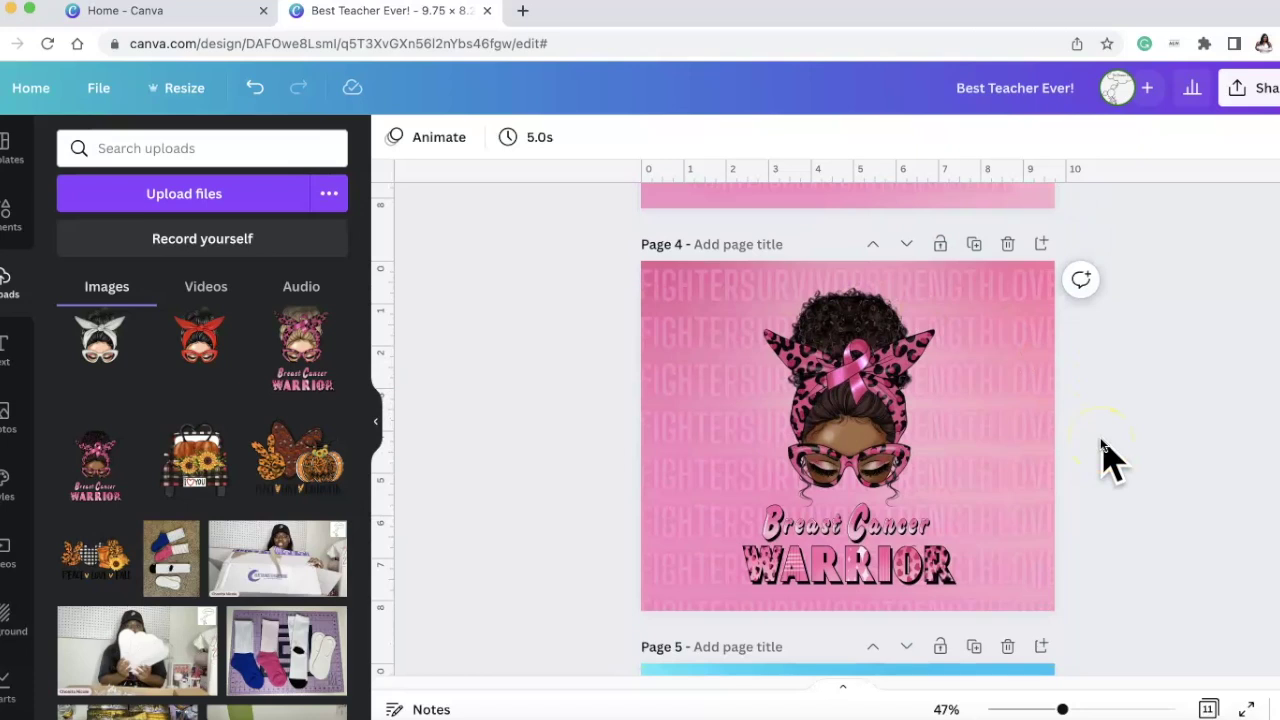
{"action": "scroll", "coordinate": [1103, 457], "scroll_direction": "up", "scroll_amount": 6}
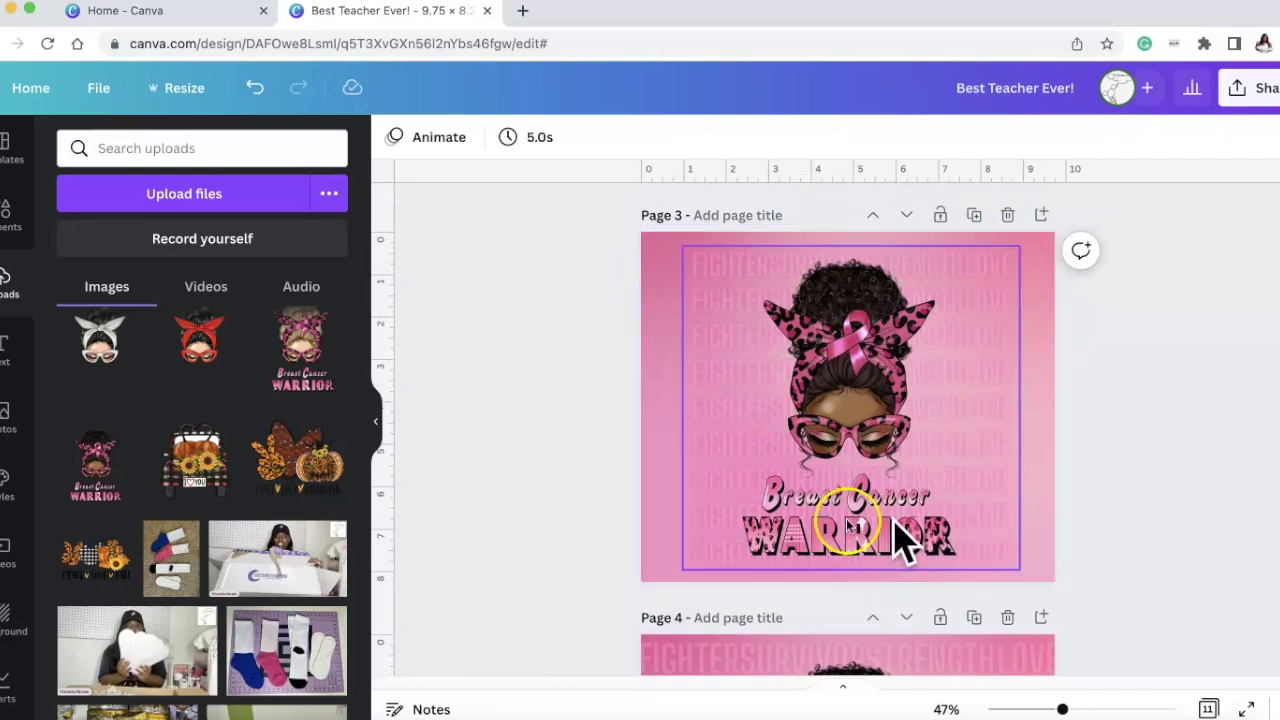
{"action": "scroll", "coordinate": [1167, 462], "scroll_direction": "up", "scroll_amount": 5}
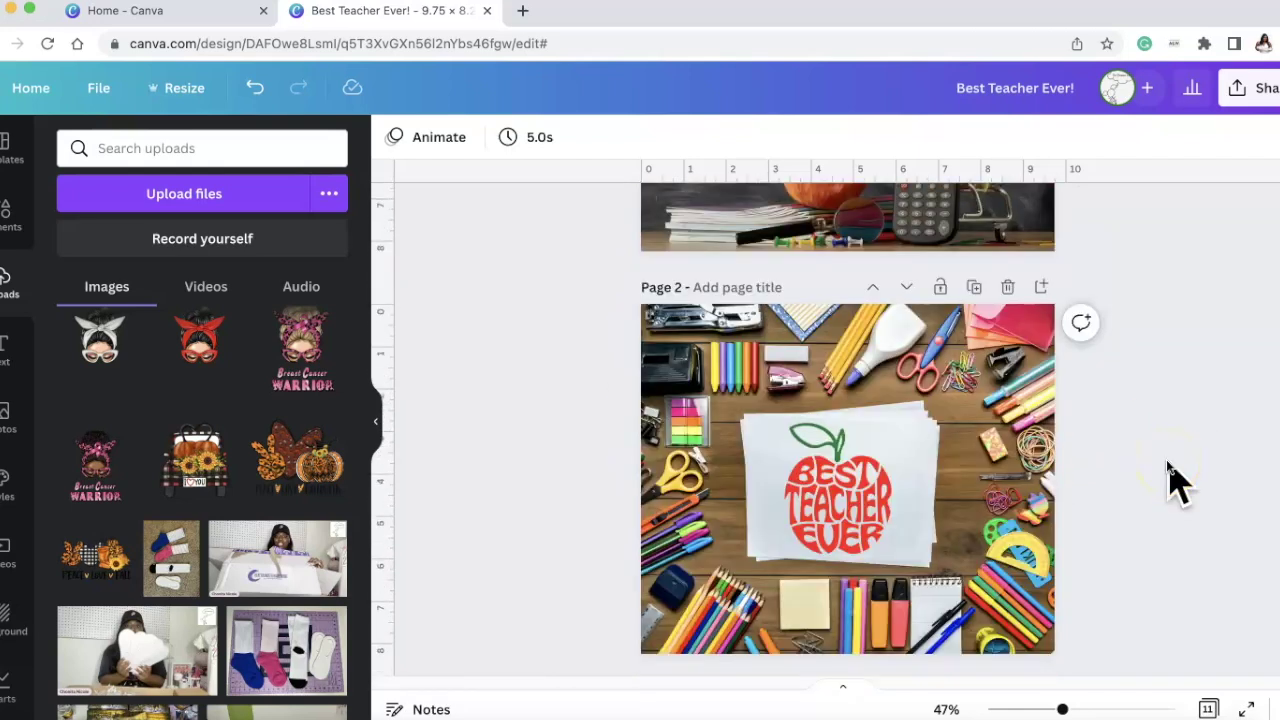
{"action": "scroll", "coordinate": [1167, 462], "scroll_direction": "down", "scroll_amount": 1}
{"action": "scroll", "coordinate": [709, 443], "scroll_direction": "down", "scroll_amount": 4}
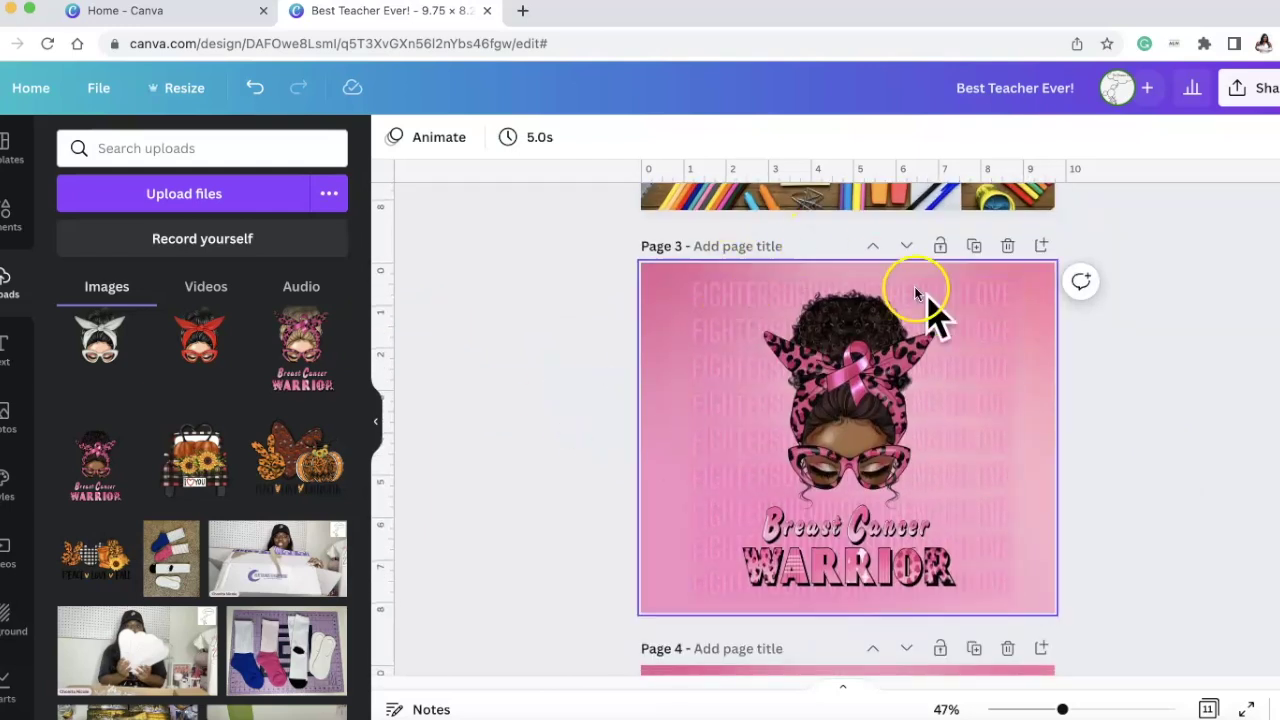
{"action": "scroll", "coordinate": [670, 436], "scroll_direction": "up", "scroll_amount": 5}
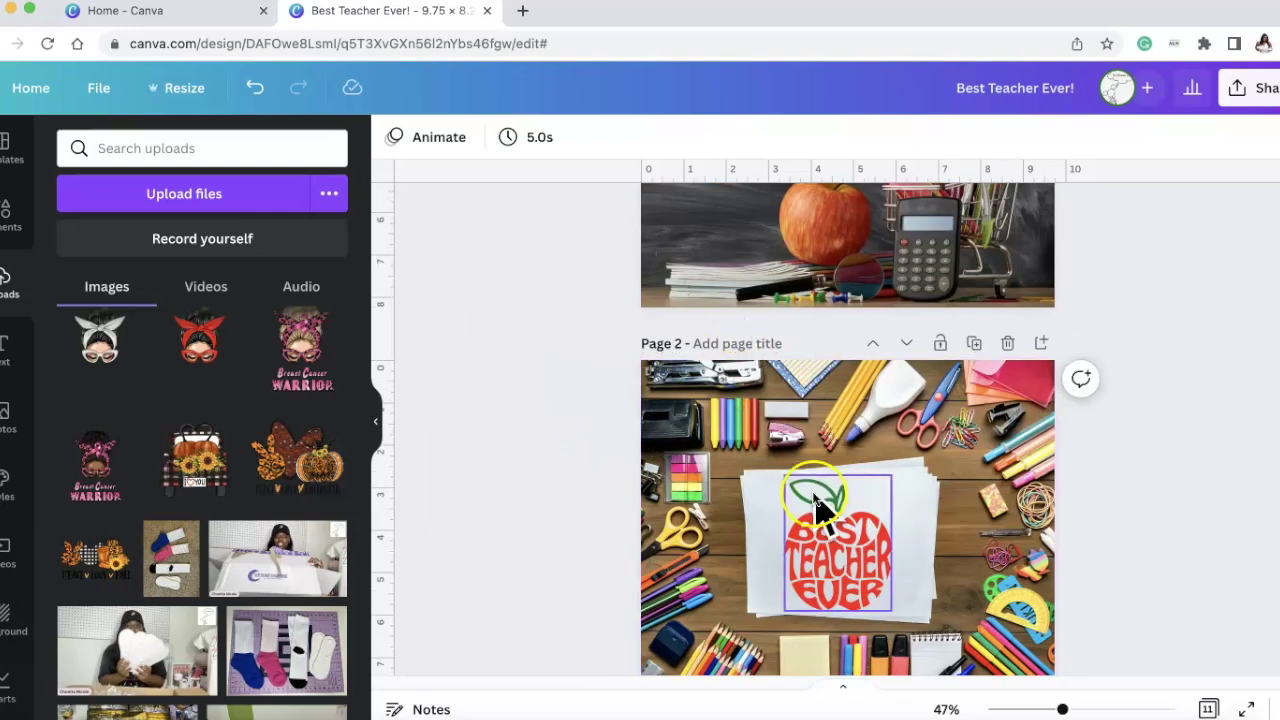
{"action": "scroll", "coordinate": [818, 505], "scroll_direction": "up", "scroll_amount": 3}
{"action": "scroll", "coordinate": [643, 357], "scroll_direction": "down", "scroll_amount": 1}
{"action": "scroll", "coordinate": [557, 345], "scroll_direction": "down", "scroll_amount": 6}
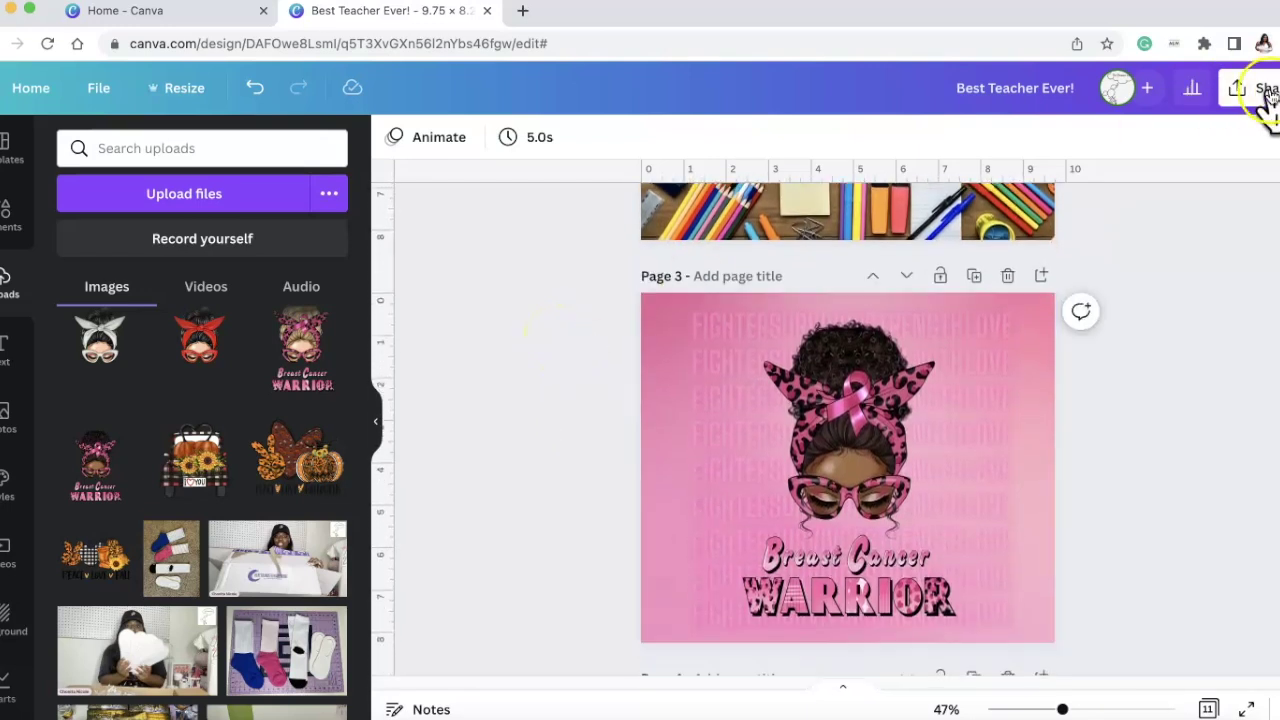
Step: Download only pages 1, 2 and 3 of the design
{"action": "left_click", "coordinate": [1264, 90]}
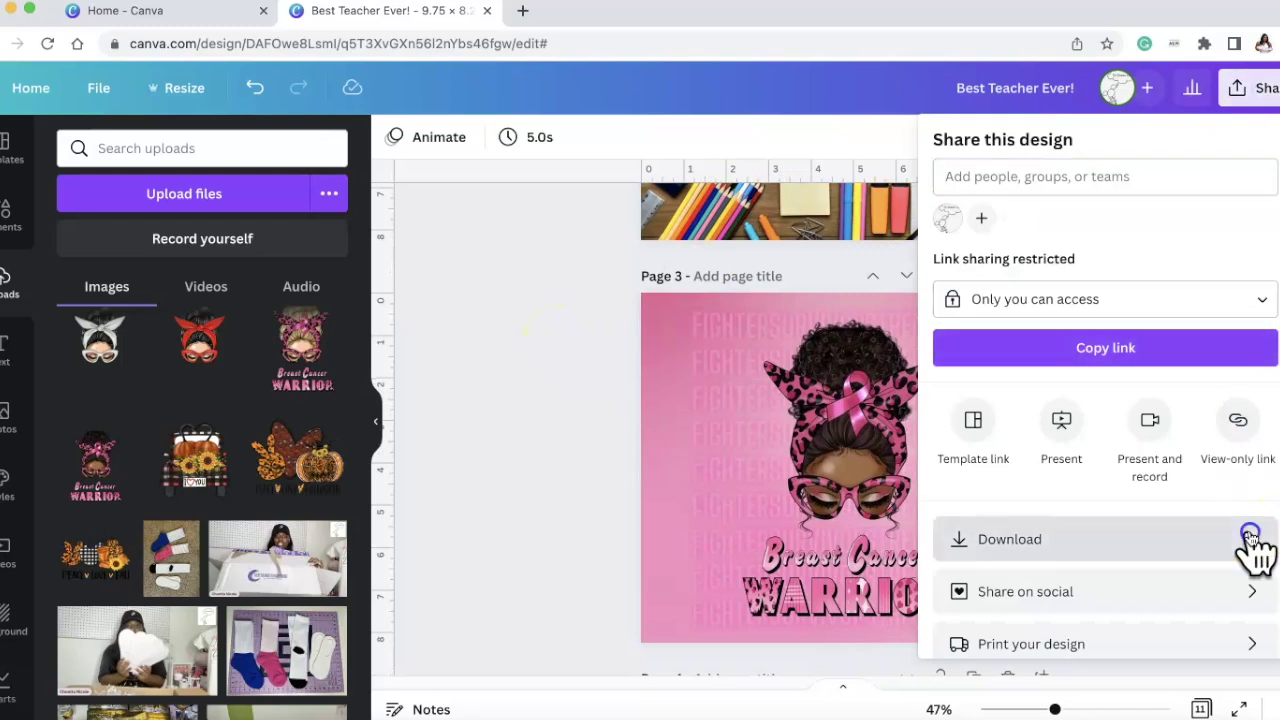
{"action": "left_click", "coordinate": [1252, 541]}
{"action": "left_click", "coordinate": [1267, 440]}
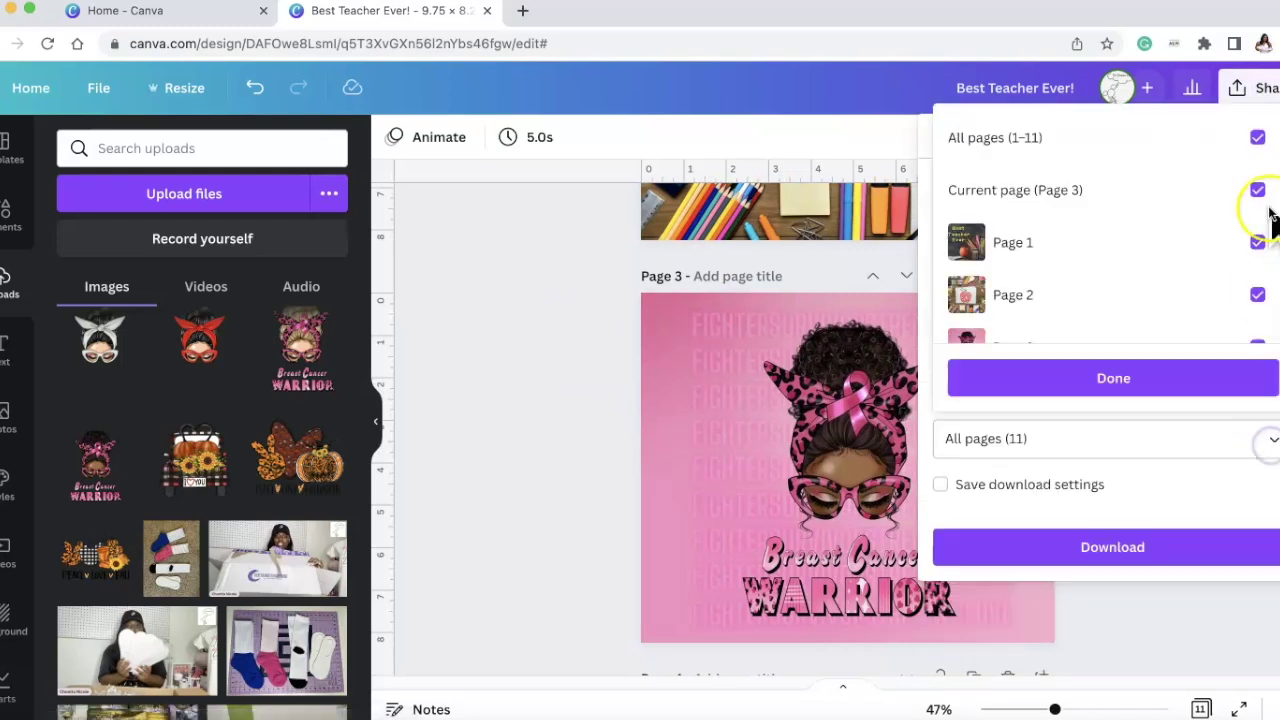
{"action": "left_click", "coordinate": [1257, 139]}
{"action": "left_click", "coordinate": [1256, 243]}
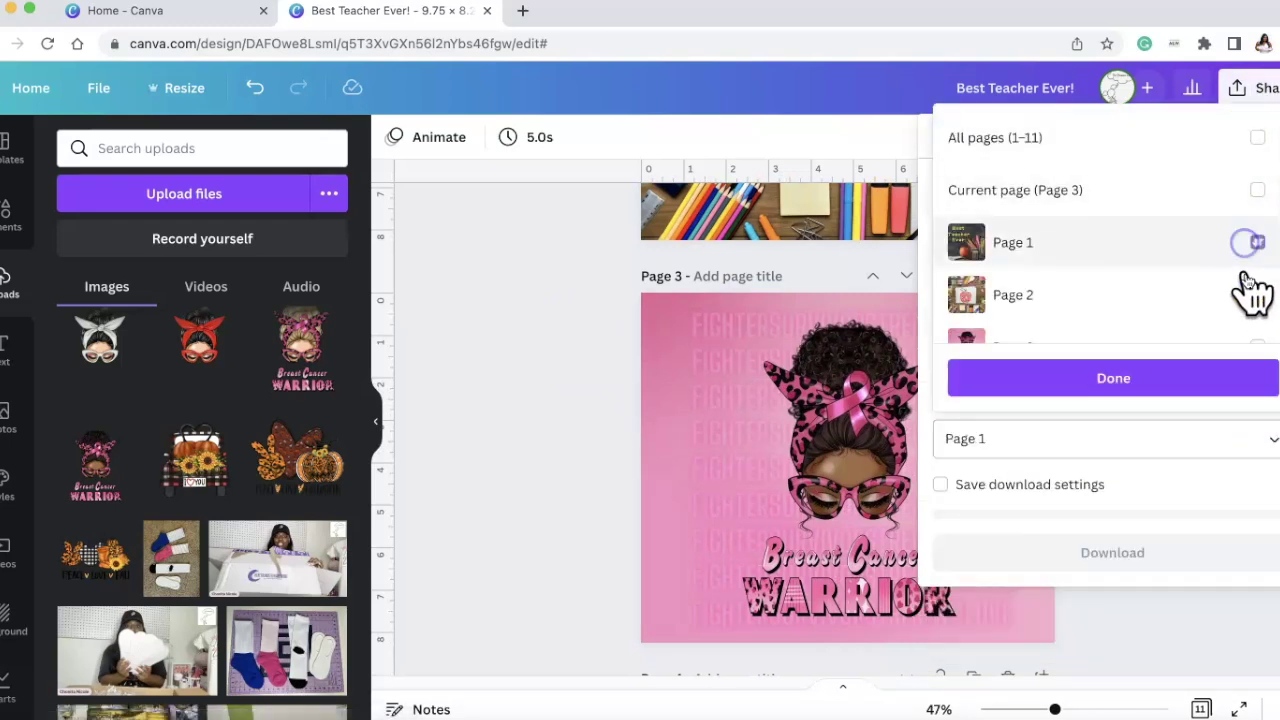
{"action": "left_click", "coordinate": [1262, 296]}
{"action": "scroll", "coordinate": [1262, 305], "scroll_direction": "down", "scroll_amount": 1}
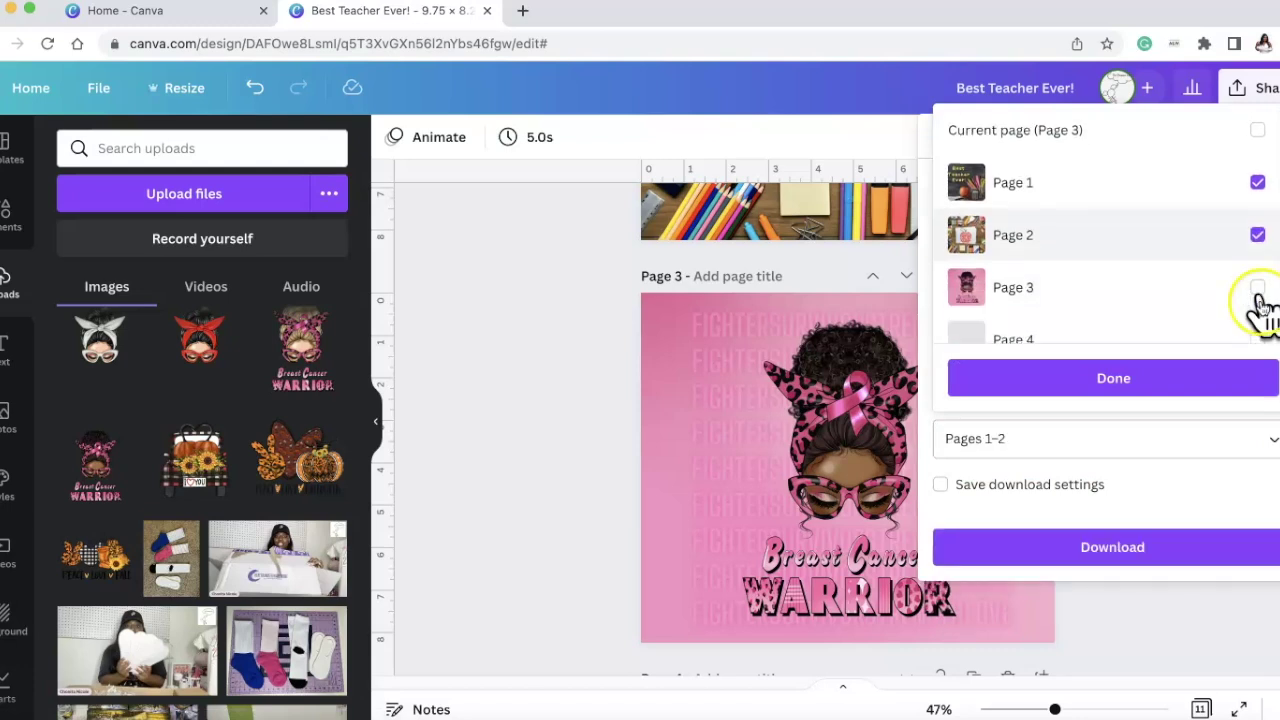
{"action": "left_click", "coordinate": [1258, 288]}
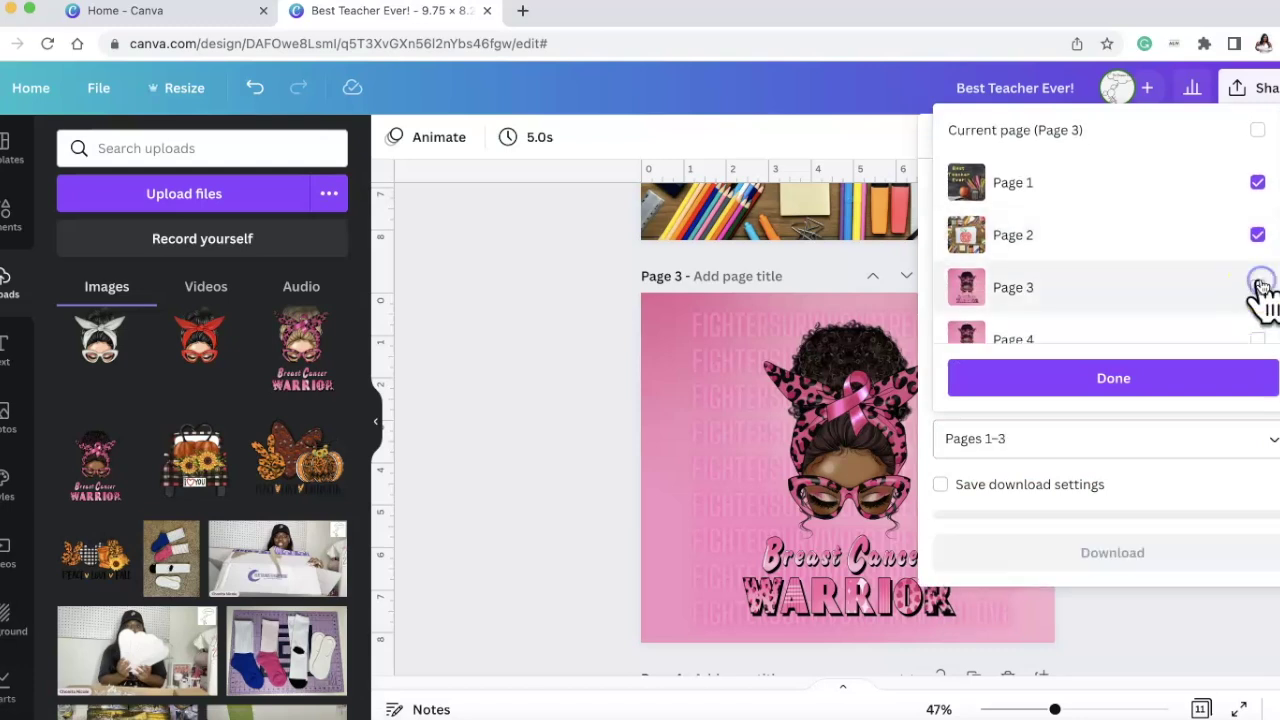
{"action": "left_click", "coordinate": [1229, 380]}
{"action": "left_click", "coordinate": [1238, 566]}
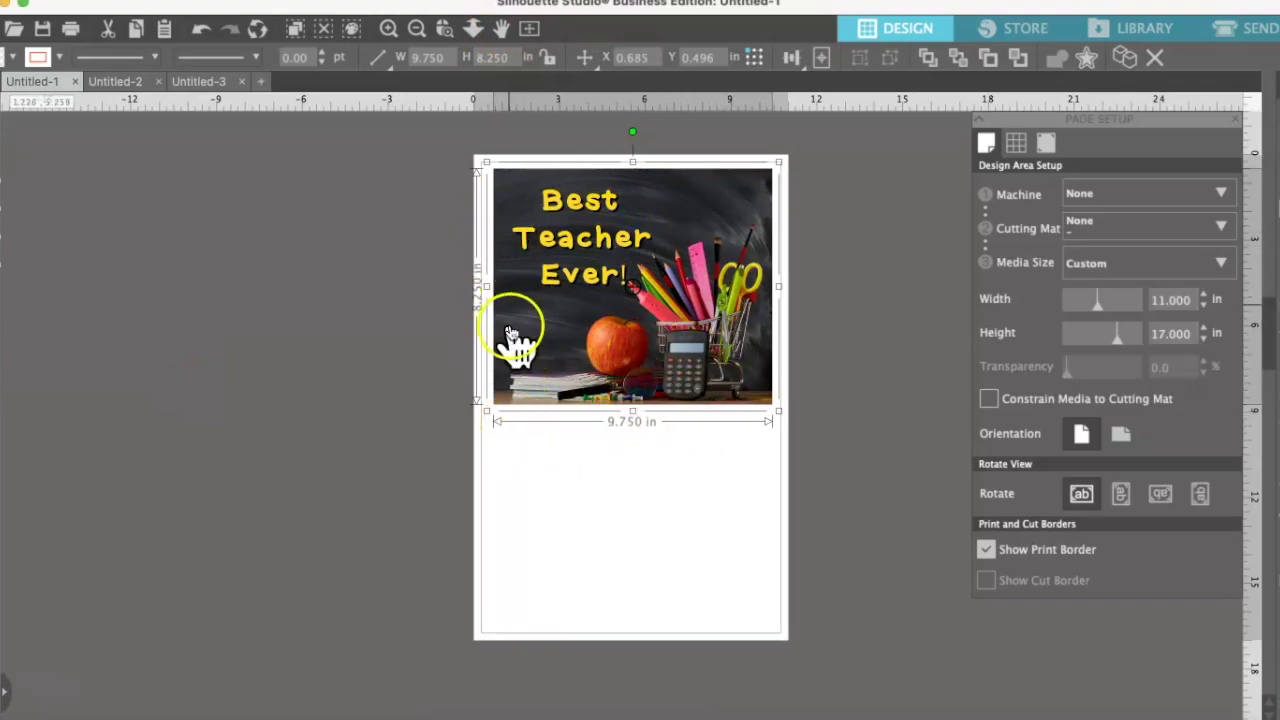
Step: Switch to Silhouette Studio and review the apple and Breast Cancer Warrior layouts in Untitled-2 and Untitled-3
{"action": "left_click", "coordinate": [140, 84]}
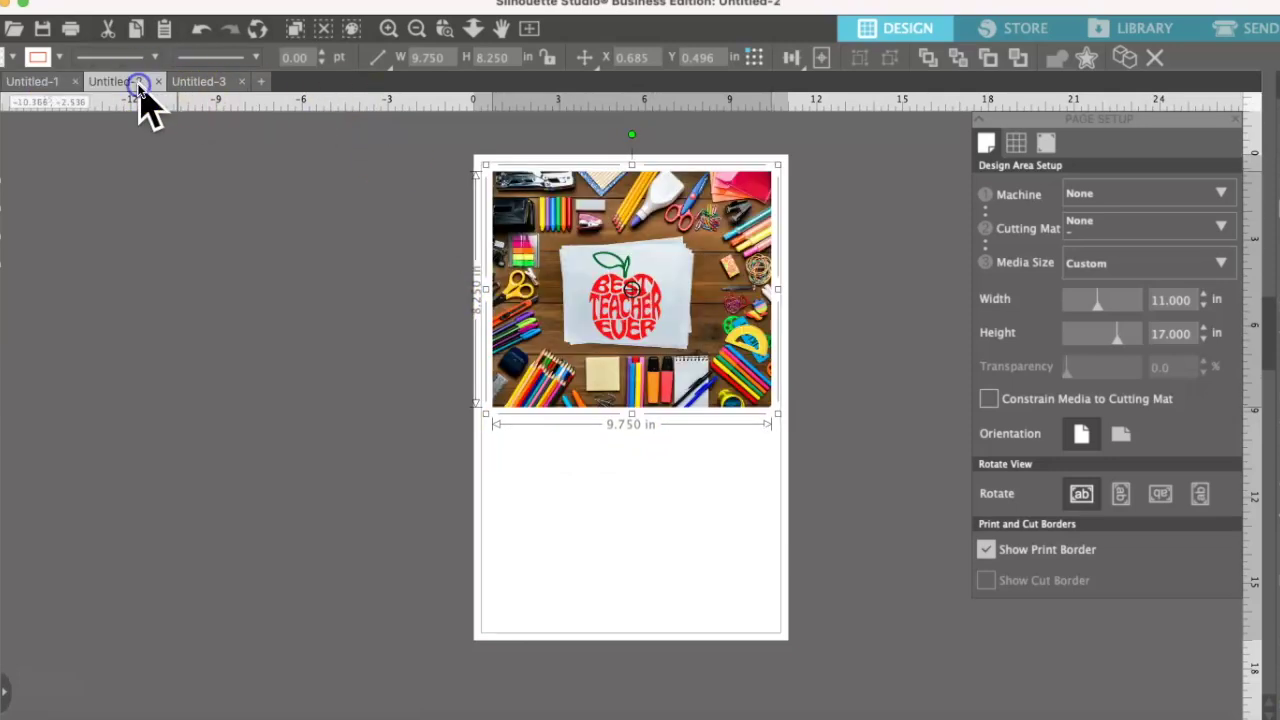
{"action": "left_click", "coordinate": [216, 83]}
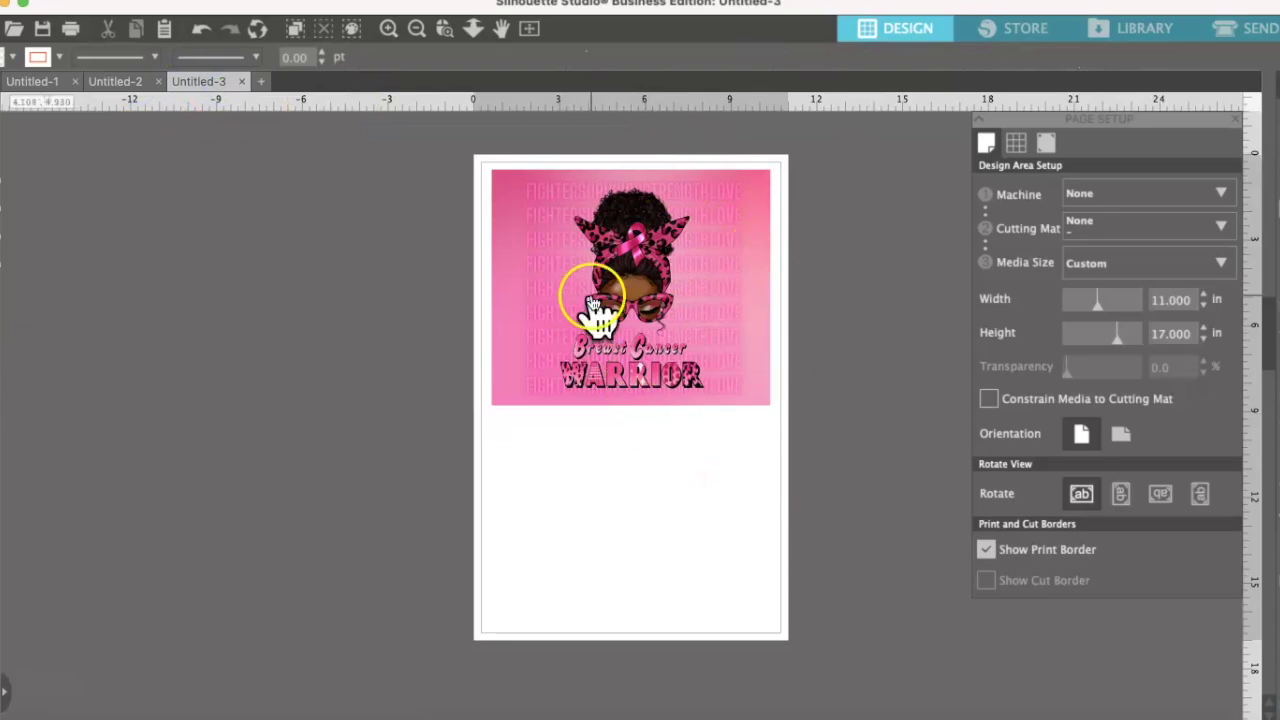
{"action": "left_click", "coordinate": [172, 3]}
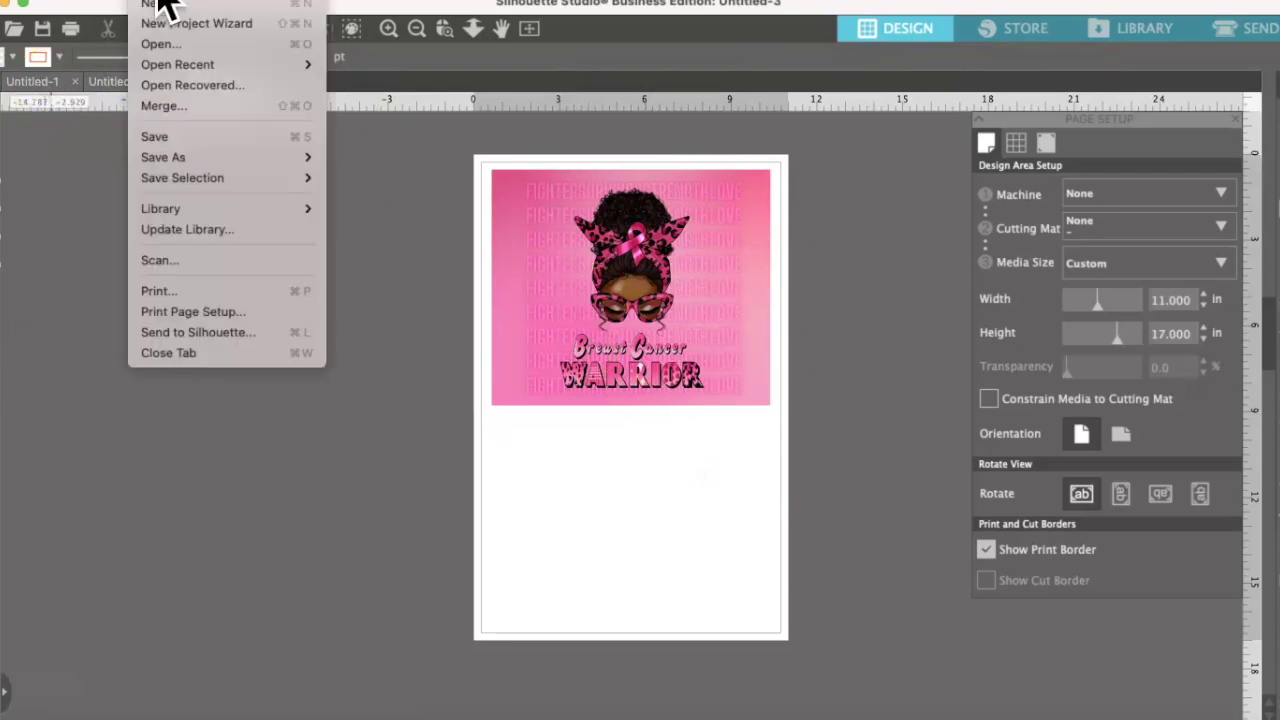
{"action": "key", "text": "Escape"}
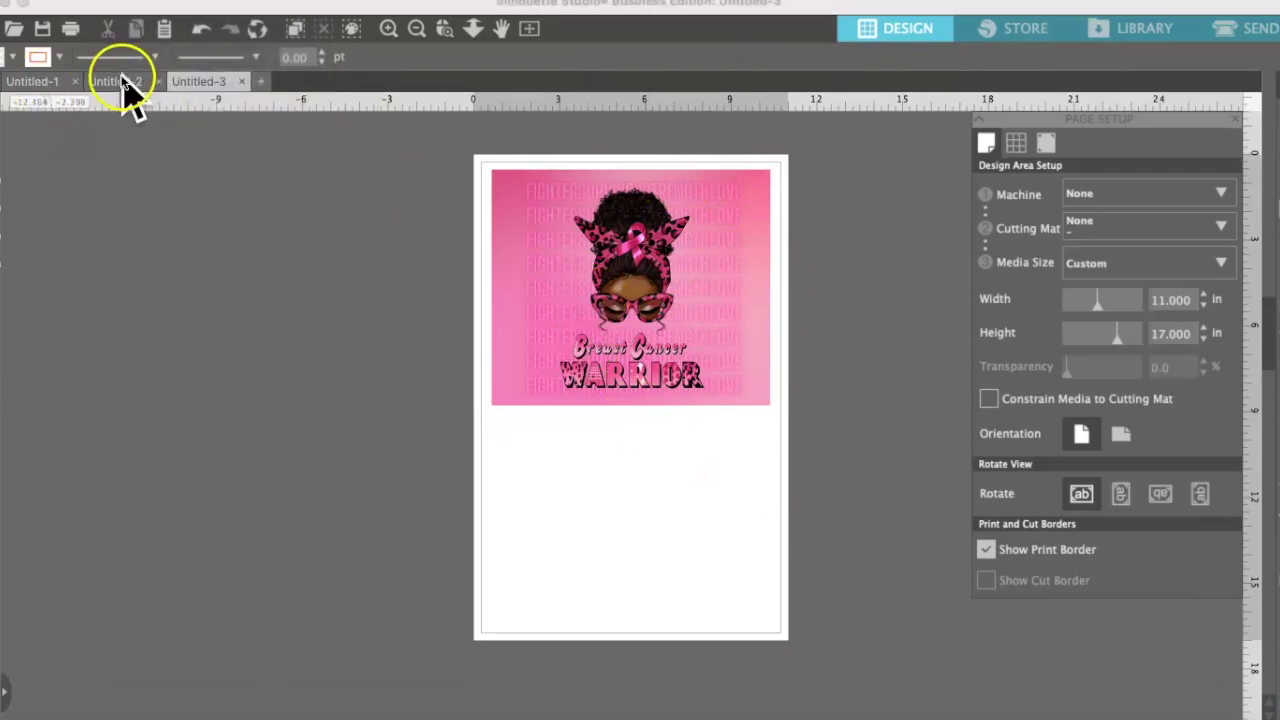
Step: Copy the apple "Best Teacher Ever" image from Untitled-2 into Untitled-1 and place it directly below the chalkboard image
{"action": "left_click", "coordinate": [124, 84]}
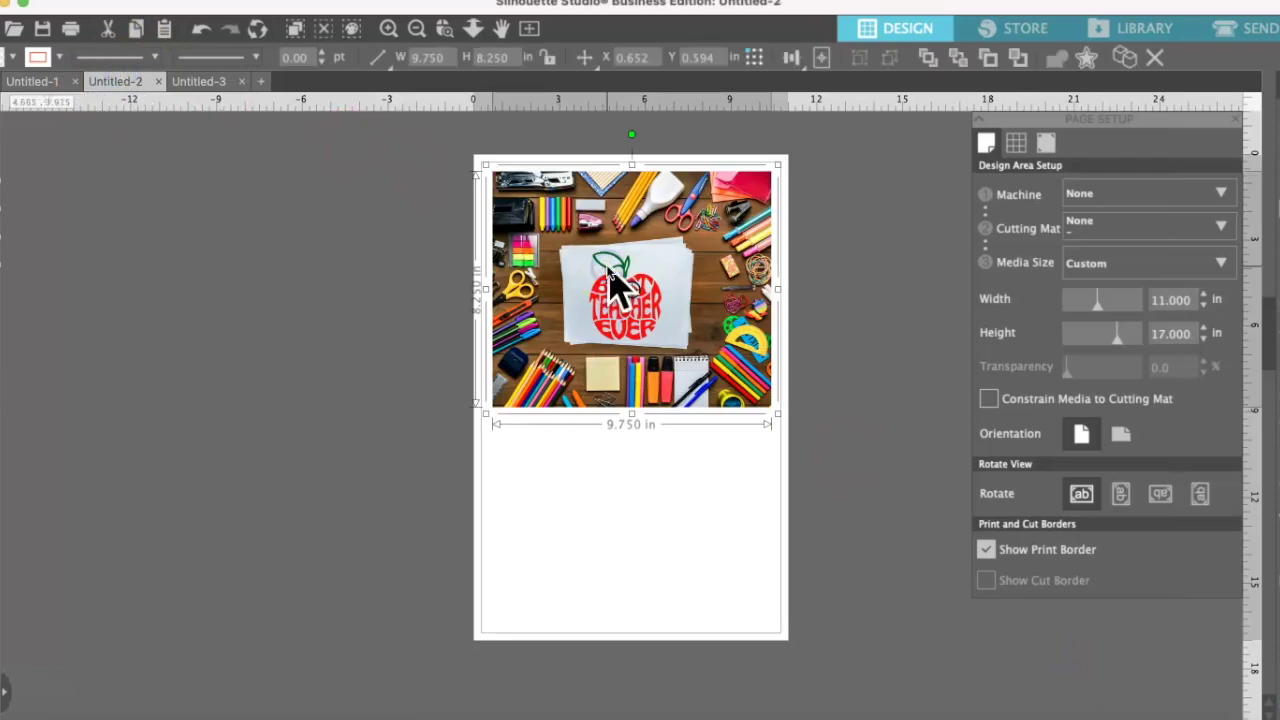
{"action": "left_click", "coordinate": [46, 84]}
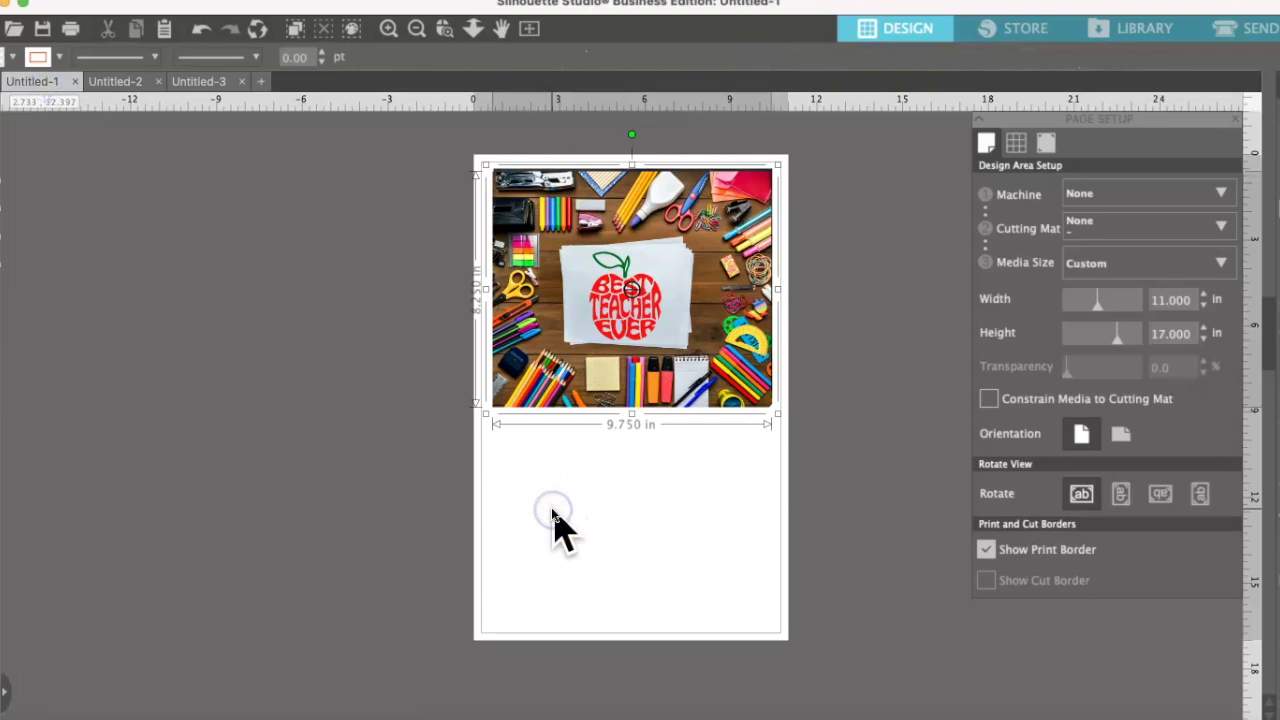
{"action": "left_click_drag", "start_coordinate": [677, 357], "coordinate": [678, 553]}
{"action": "left_click_drag", "start_coordinate": [689, 317], "coordinate": [694, 317]}
{"action": "left_click", "coordinate": [726, 516]}
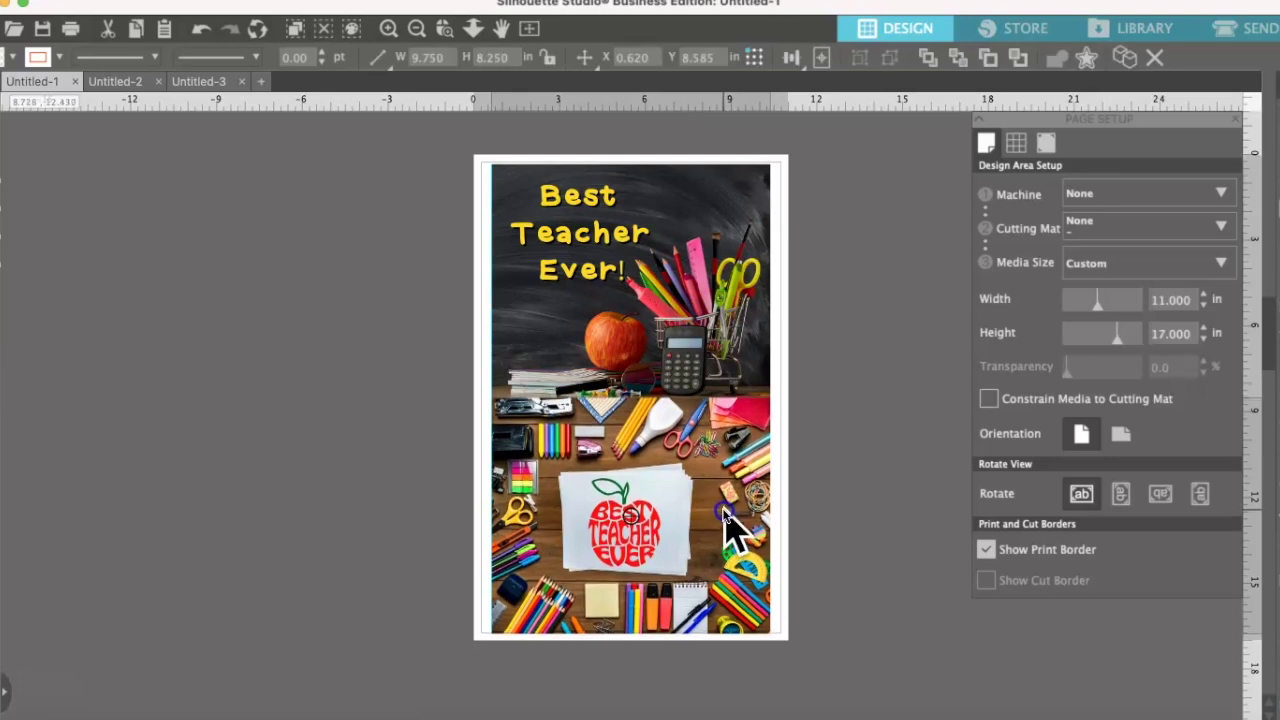
Step: Fine-tune the stacked images at X 0.620 in, with the chalkboard at Y 0.302 and the apple design at Y 8.519
{"action": "left_click", "coordinate": [922, 388]}
{"action": "left_click", "coordinate": [712, 322]}
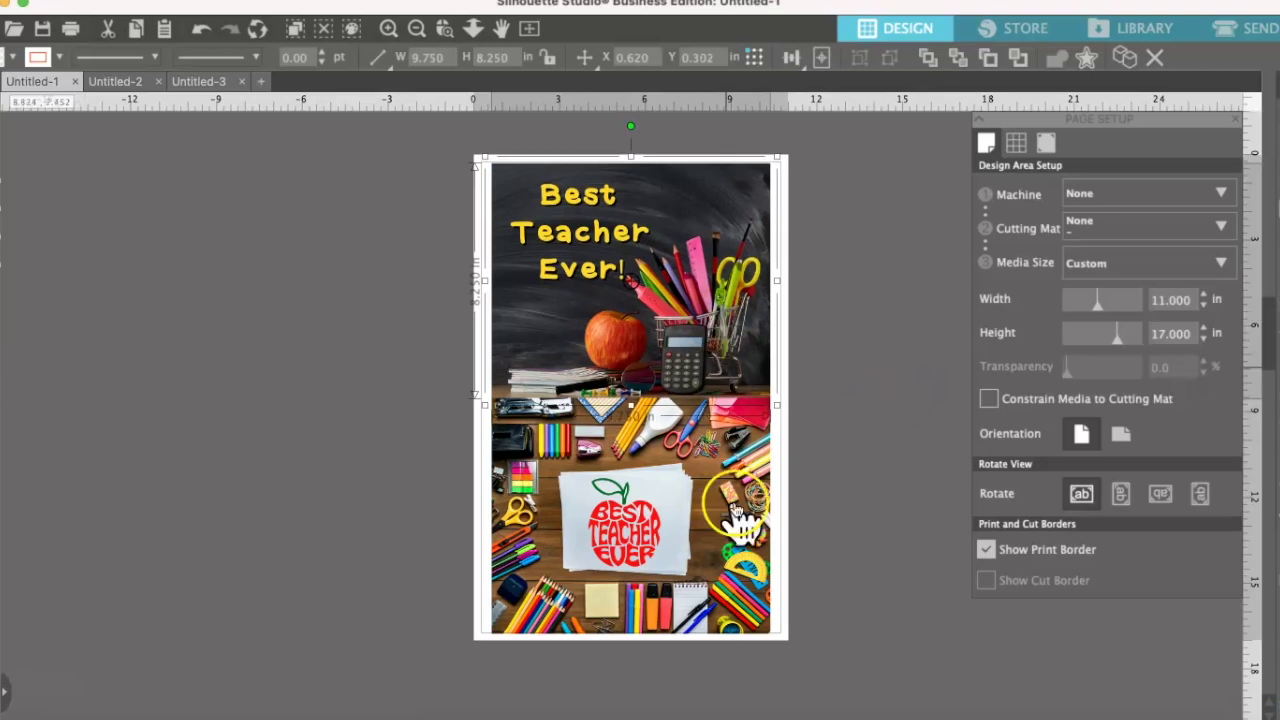
{"action": "left_click", "coordinate": [735, 552]}
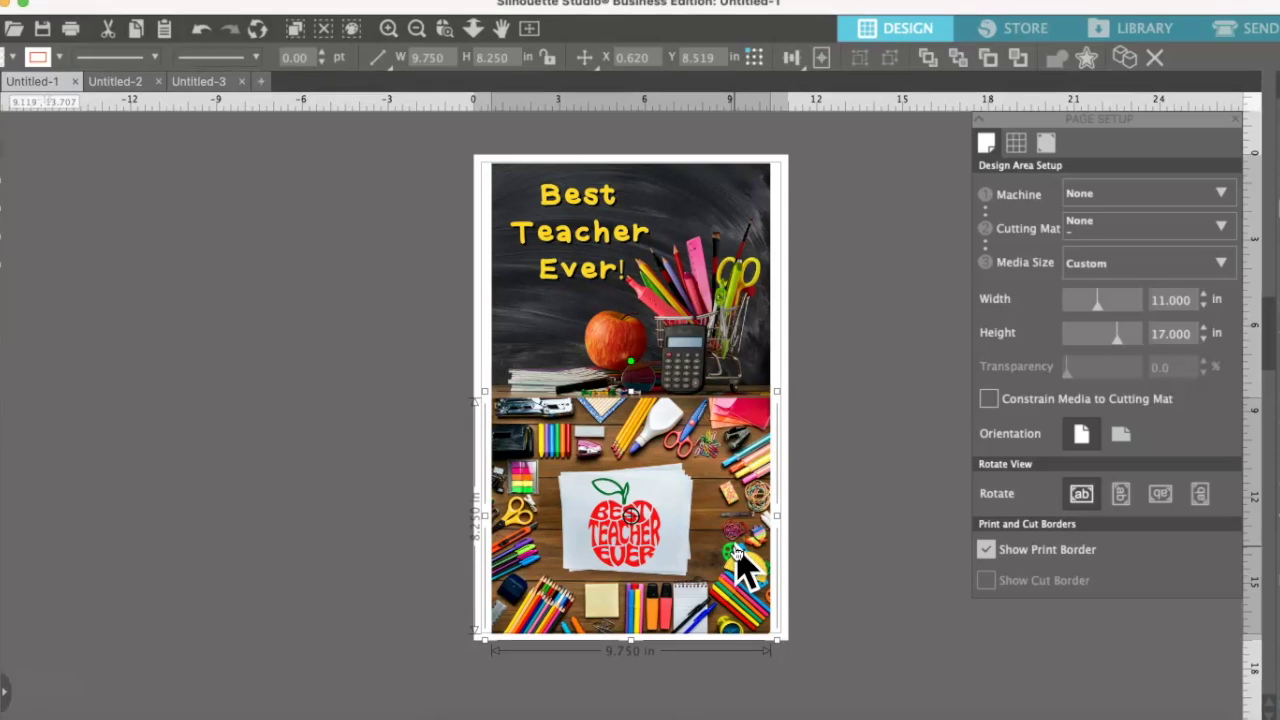
{"action": "left_click", "coordinate": [900, 492]}
{"action": "left_click", "coordinate": [400, 105]}
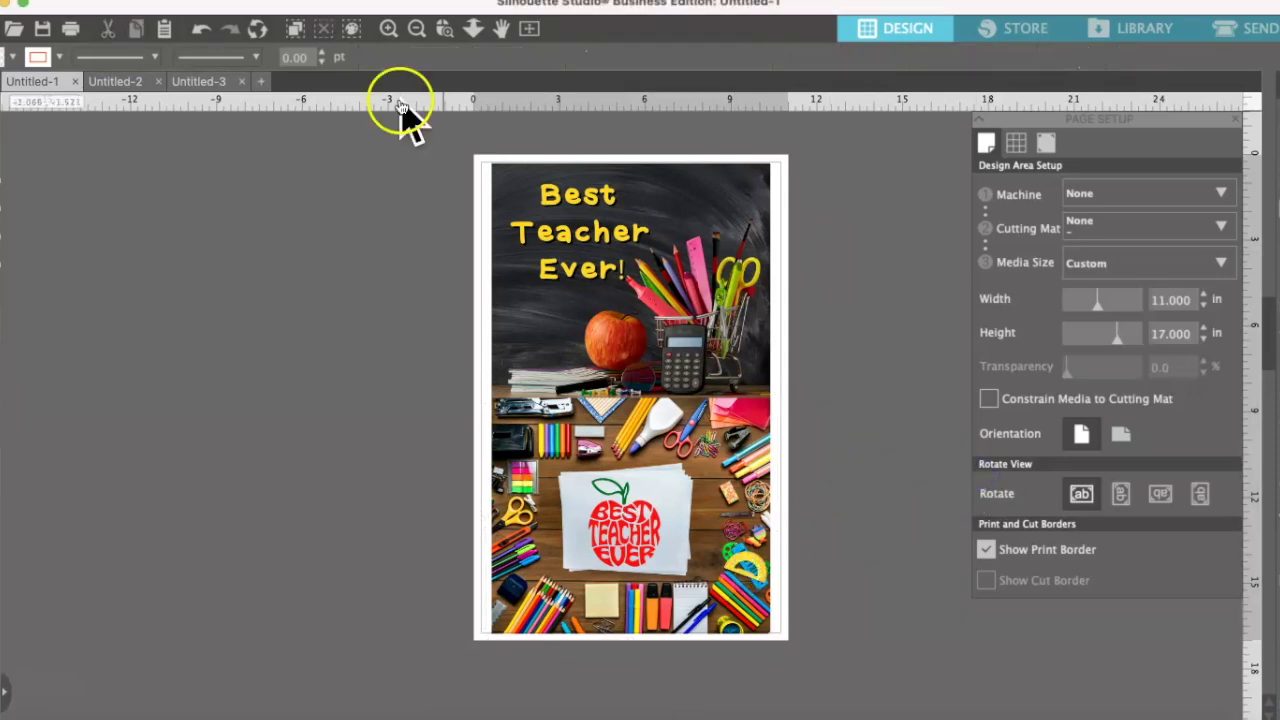
Step: Check the Breast Cancer Warrior layout in Untitled-3, return to the two-image layout in Untitled-1 and open its file commands
{"action": "left_click", "coordinate": [205, 82]}
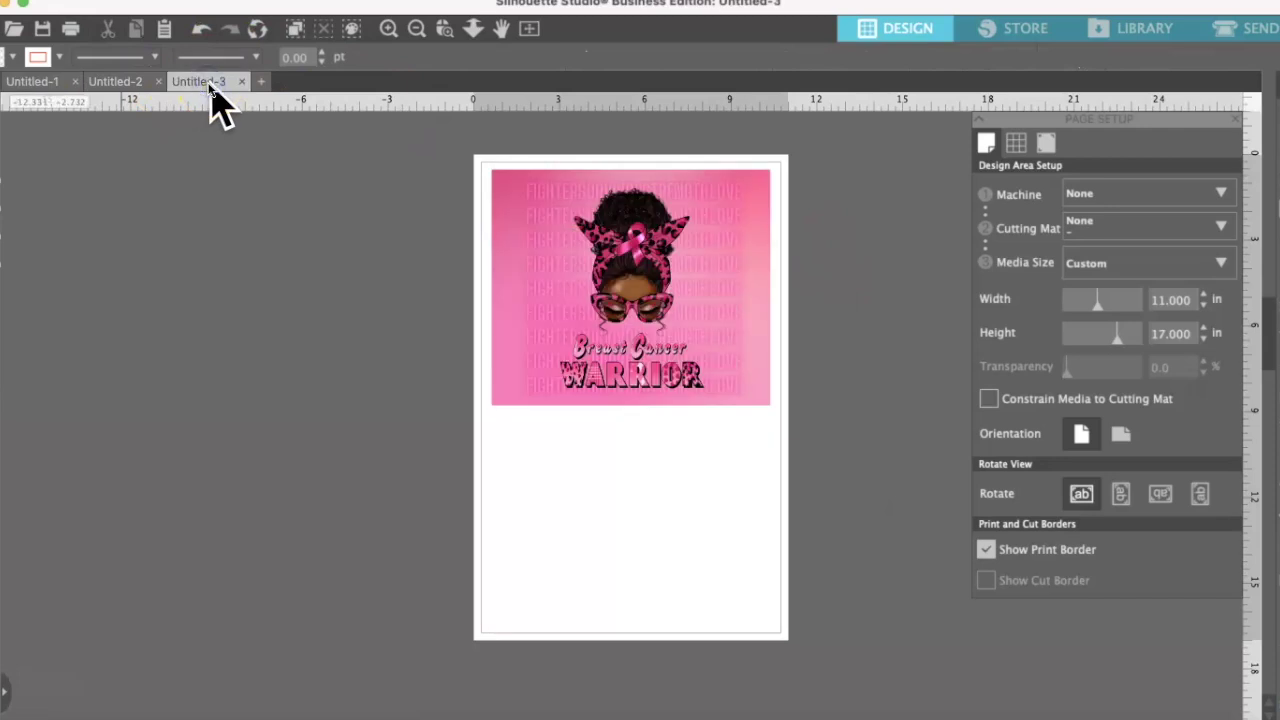
{"action": "left_click", "coordinate": [45, 82]}
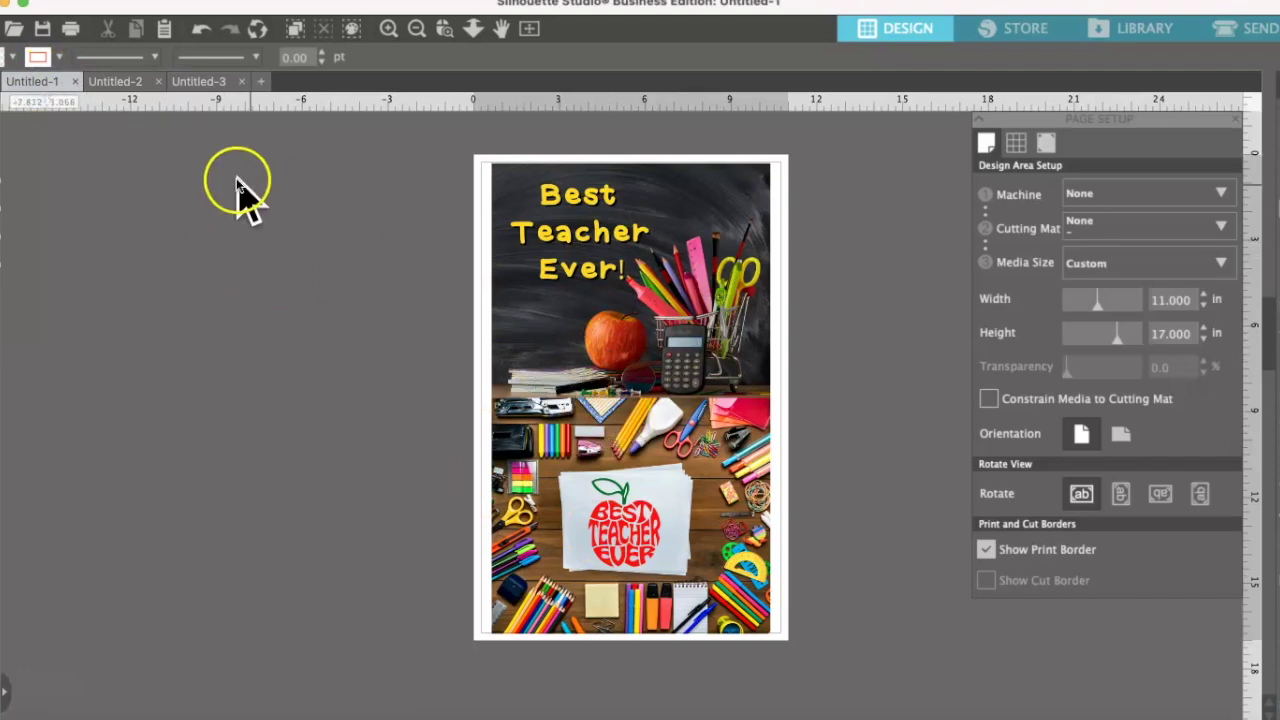
{"action": "left_click", "coordinate": [150, 5]}
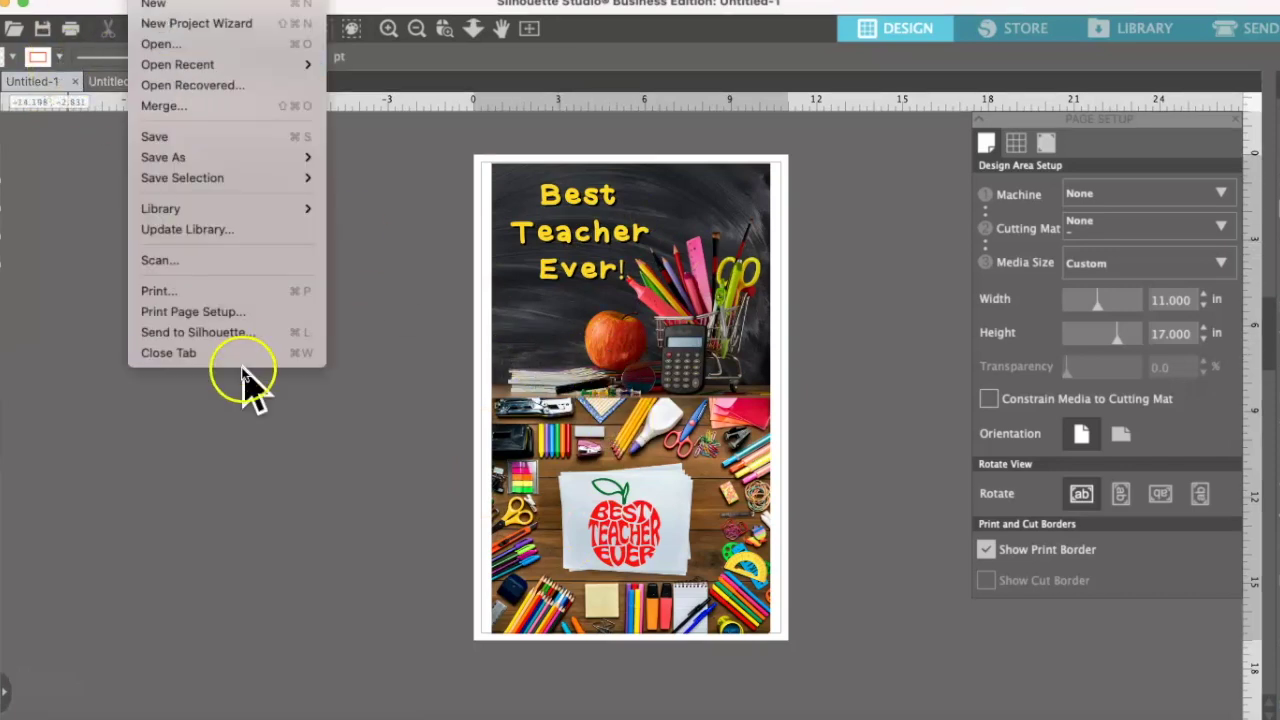